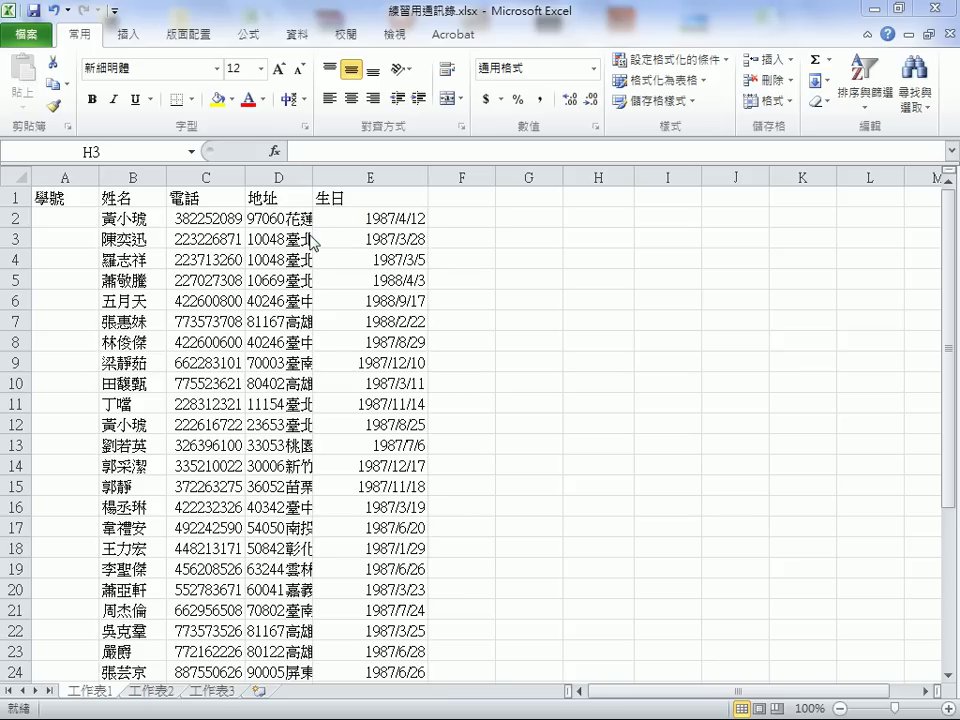
Delete the first birth date in E2, then undo to restore it
left_click(363, 216)
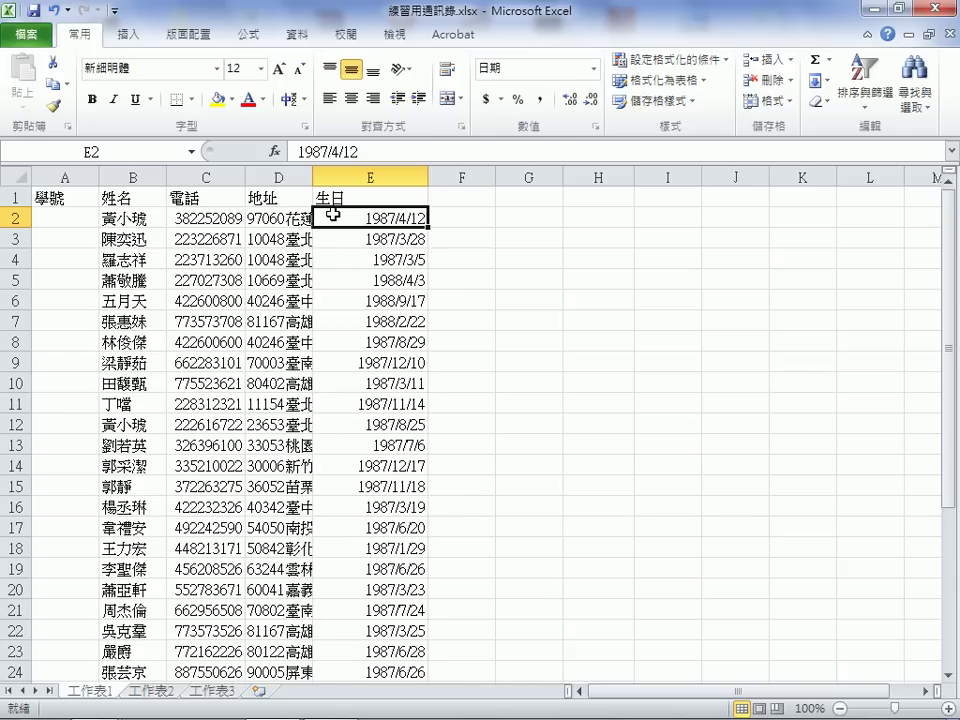
key("Delete")
left_click(690, 343)
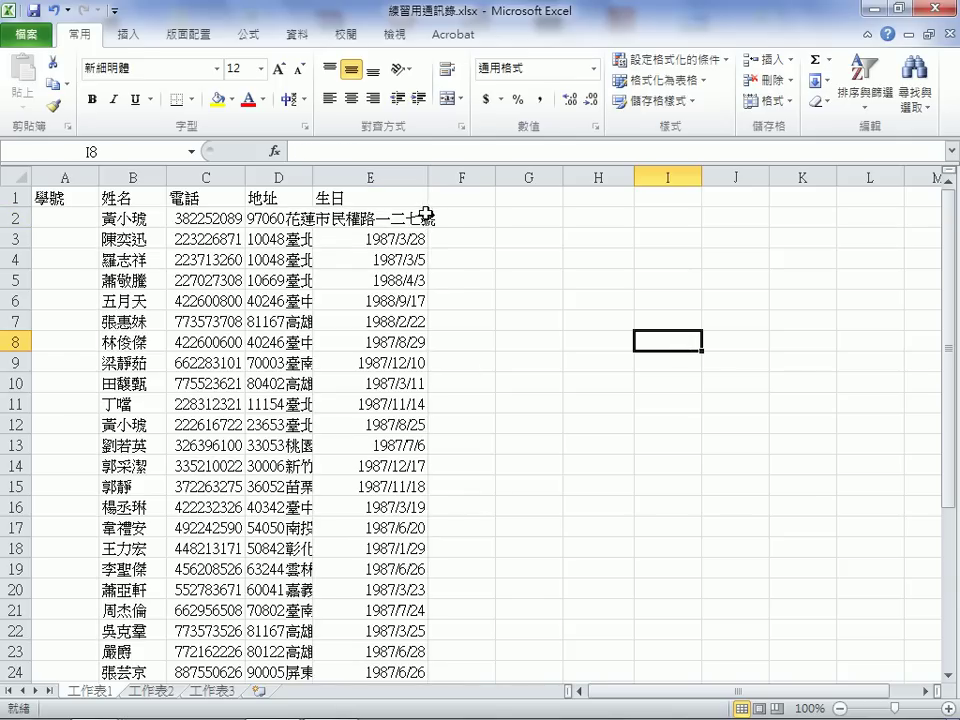
left_click(425, 215)
key("ctrl+z")
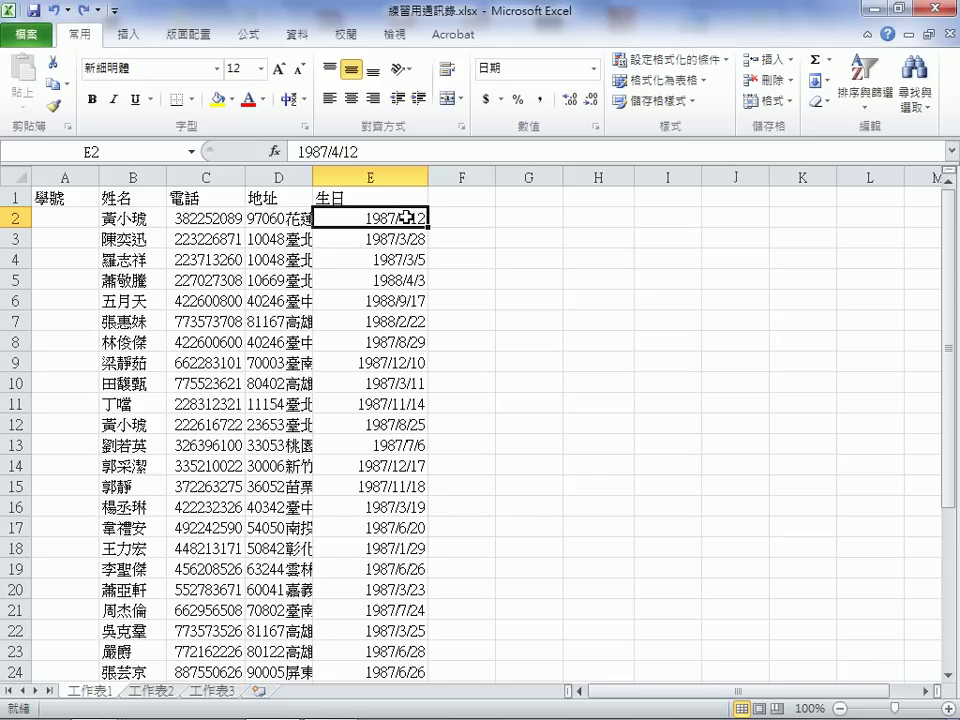
left_click(544, 215)
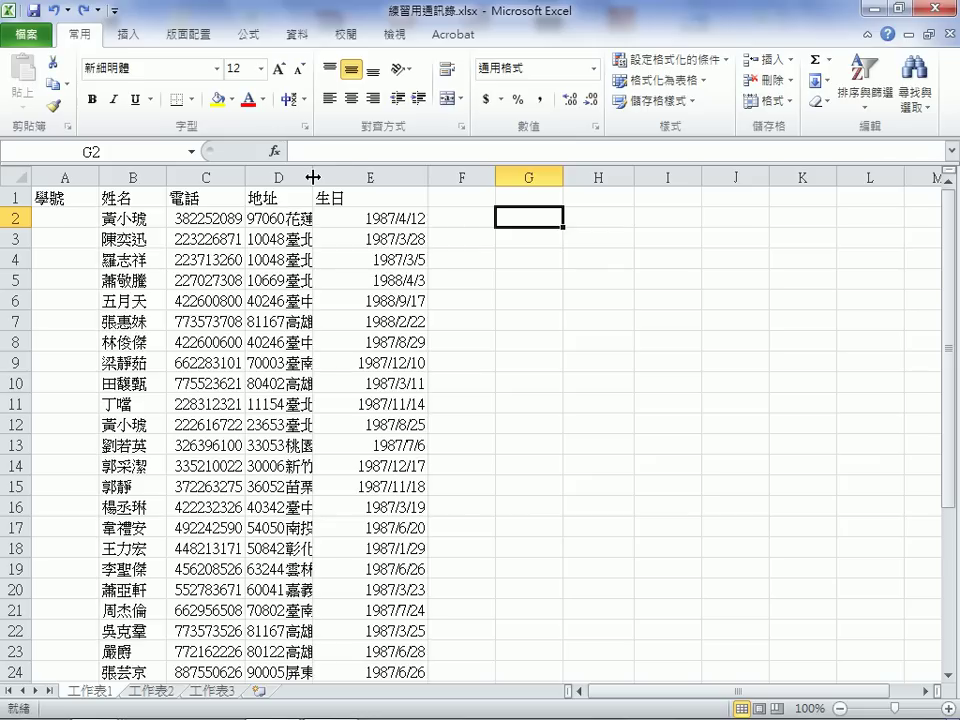
AutoFit the address column D to fit the full addresses
double_click(313, 177)
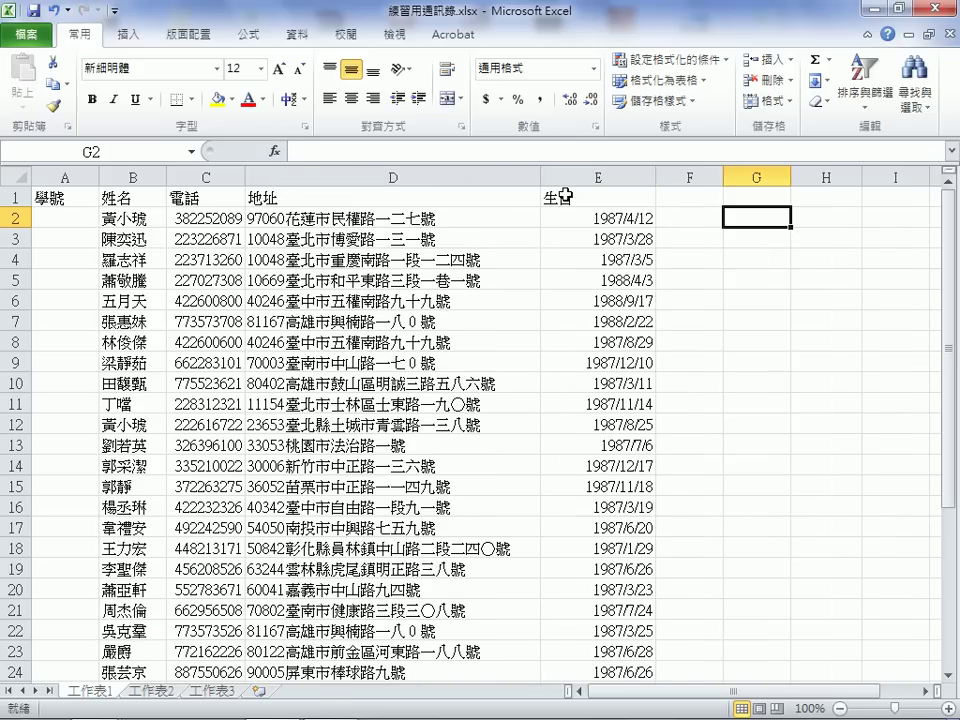
scroll(327, 193, "down", 4)
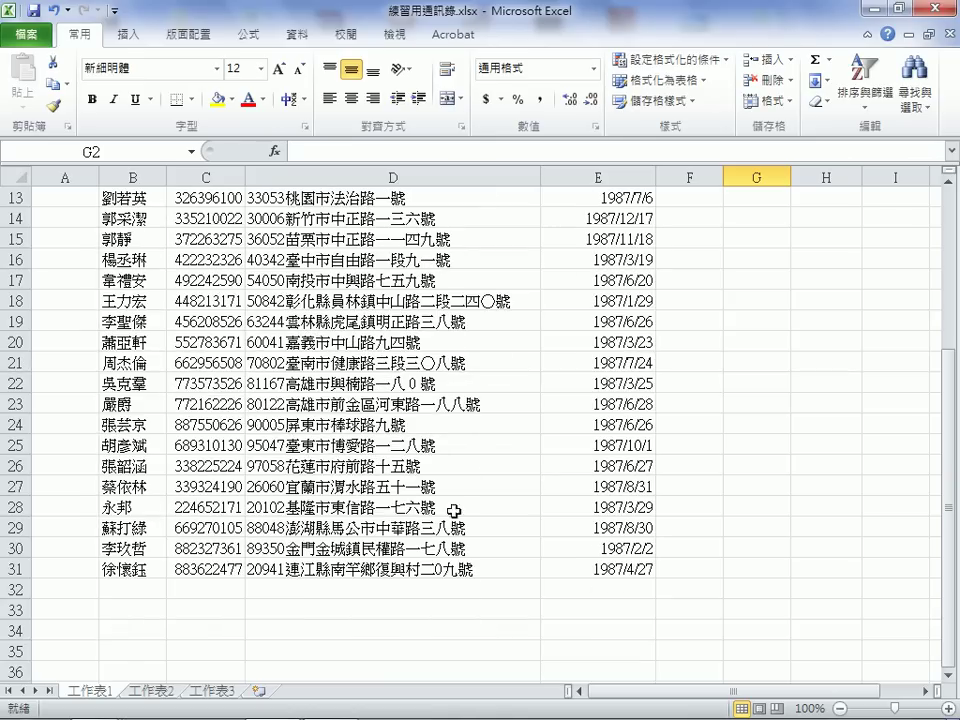
scroll(330, 260, "up", 2)
scroll(300, 300, "up", 1)
scroll(408, 299, "up", 1)
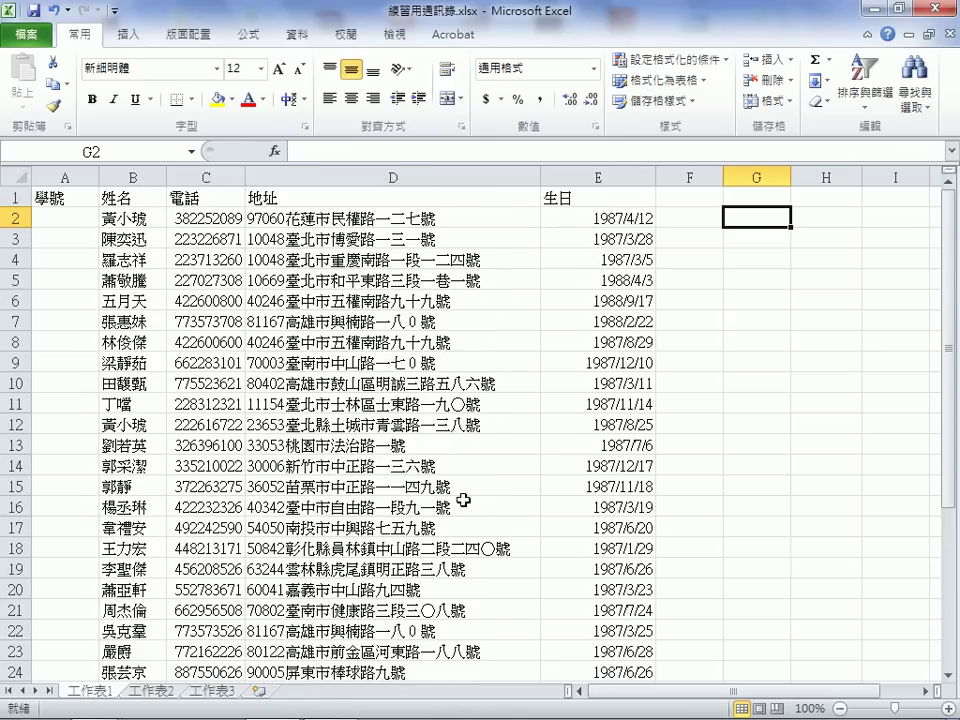
scroll(494, 426, "down", 2)
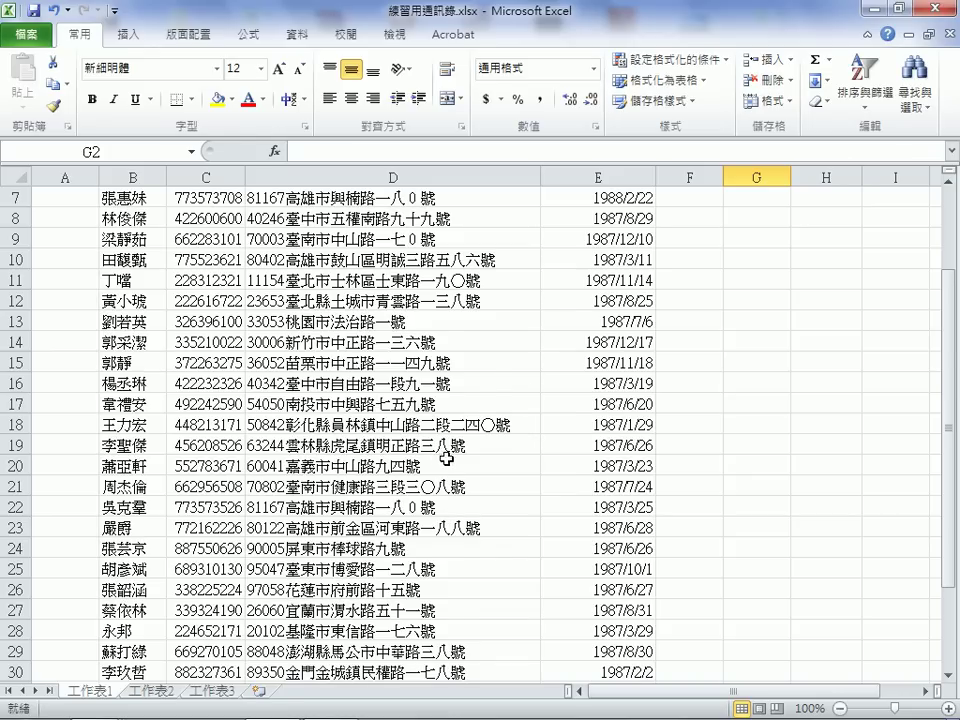
scroll(491, 427, "up", 2)
scroll(561, 503, "down", 3)
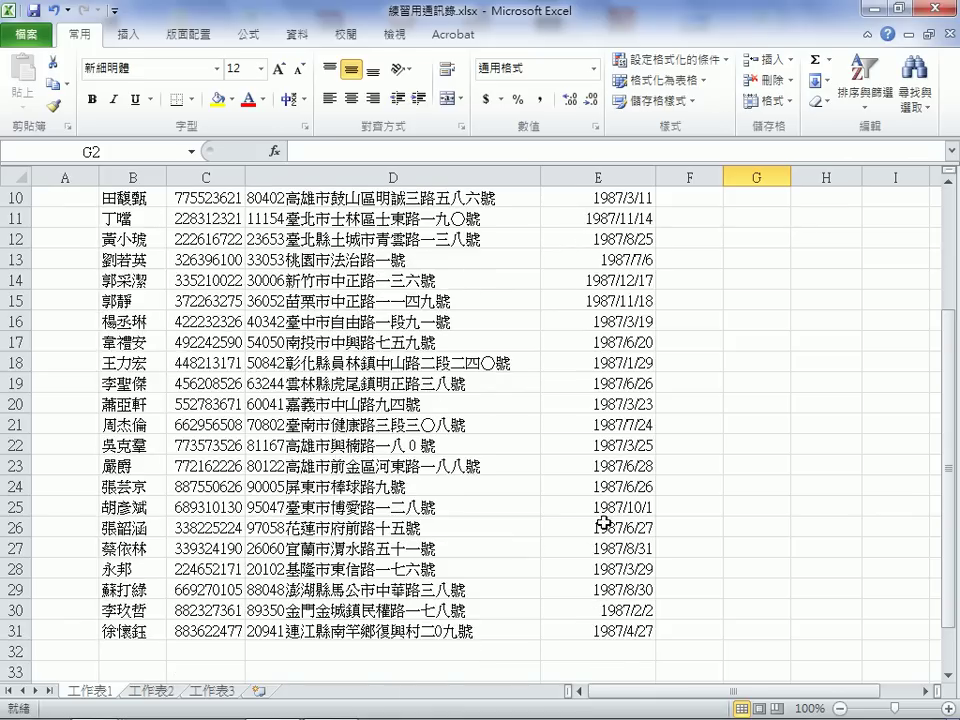
scroll(581, 534, "down", 2)
scroll(565, 480, "up", 1)
scroll(585, 420, "up", 4)
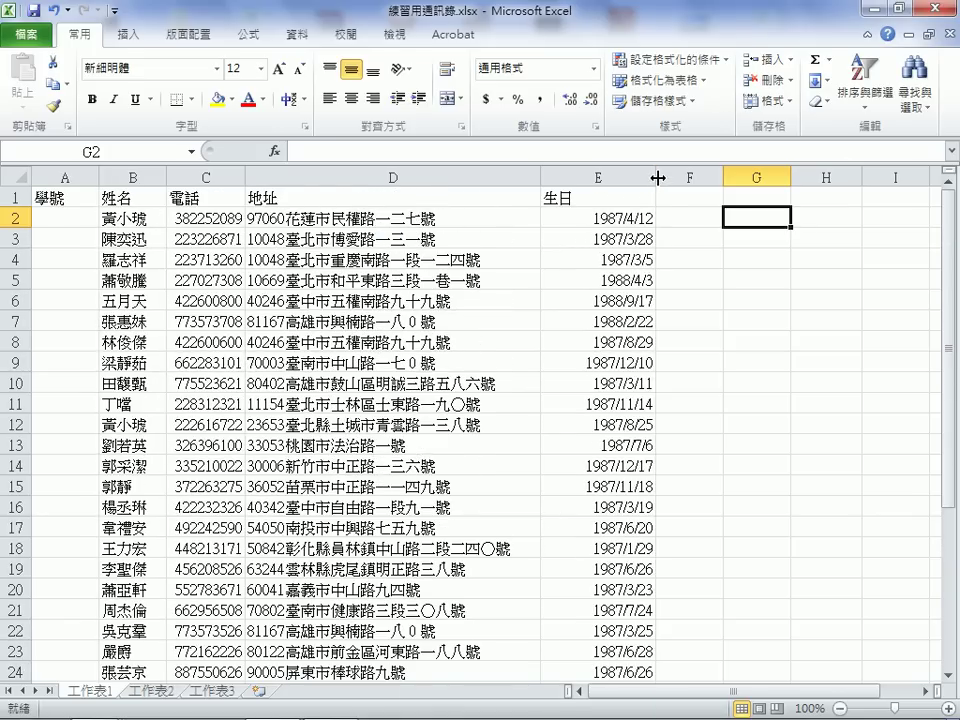
Narrow the birthday column E and widen the 電話 column C to 13.75
left_click_drag(656, 177, 619, 178)
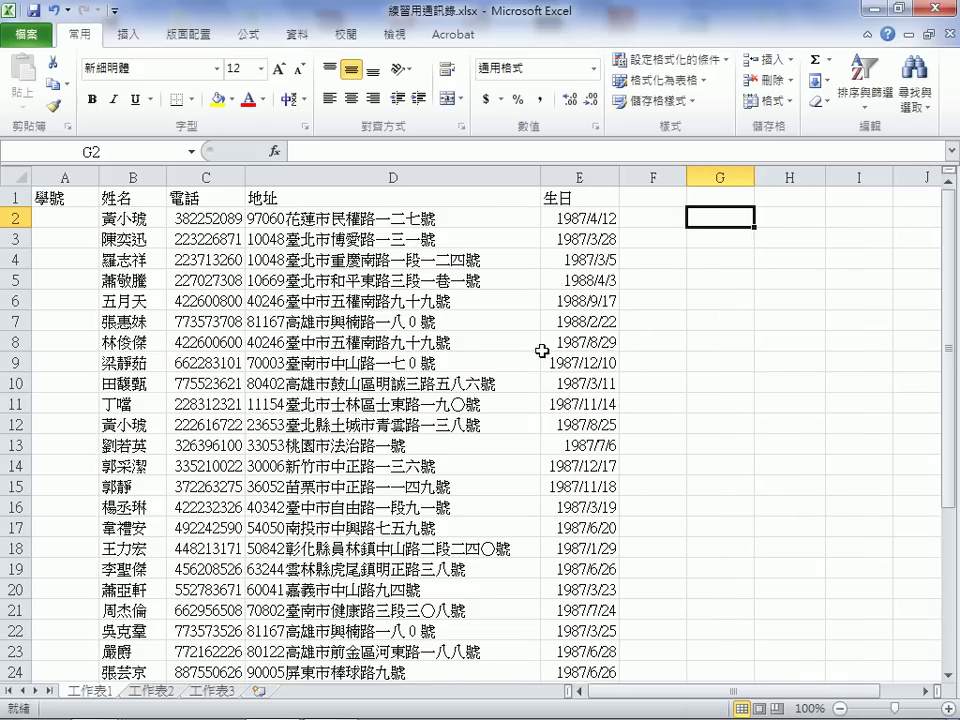
scroll(541, 365, "down", 1)
scroll(541, 368, "down", 1)
scroll(550, 470, "down", 3)
scroll(544, 510, "up", 3)
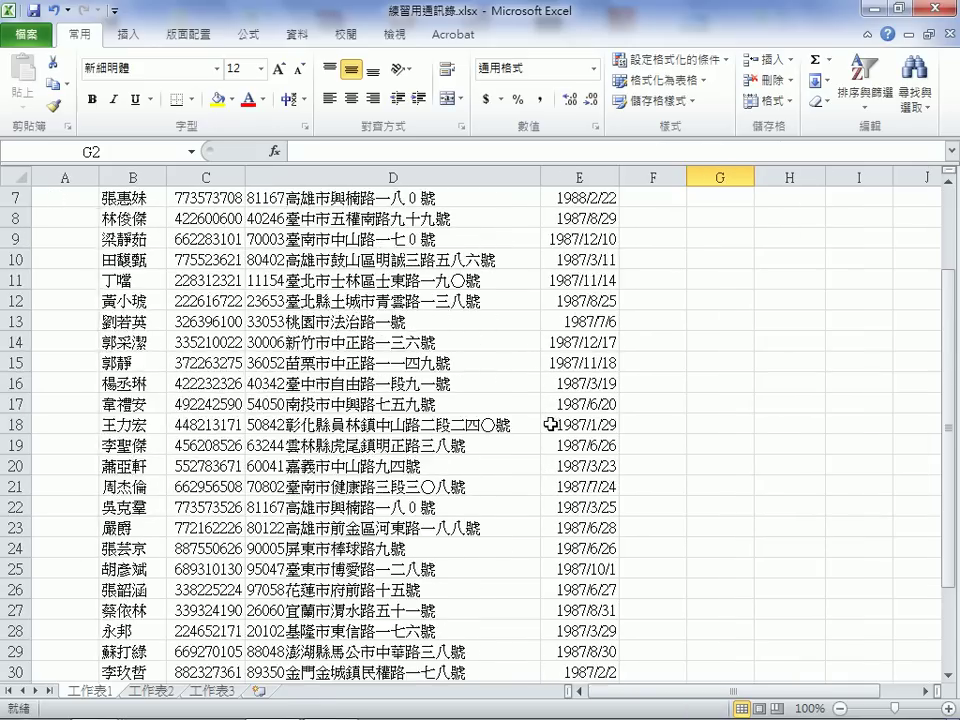
scroll(553, 422, "up", 2)
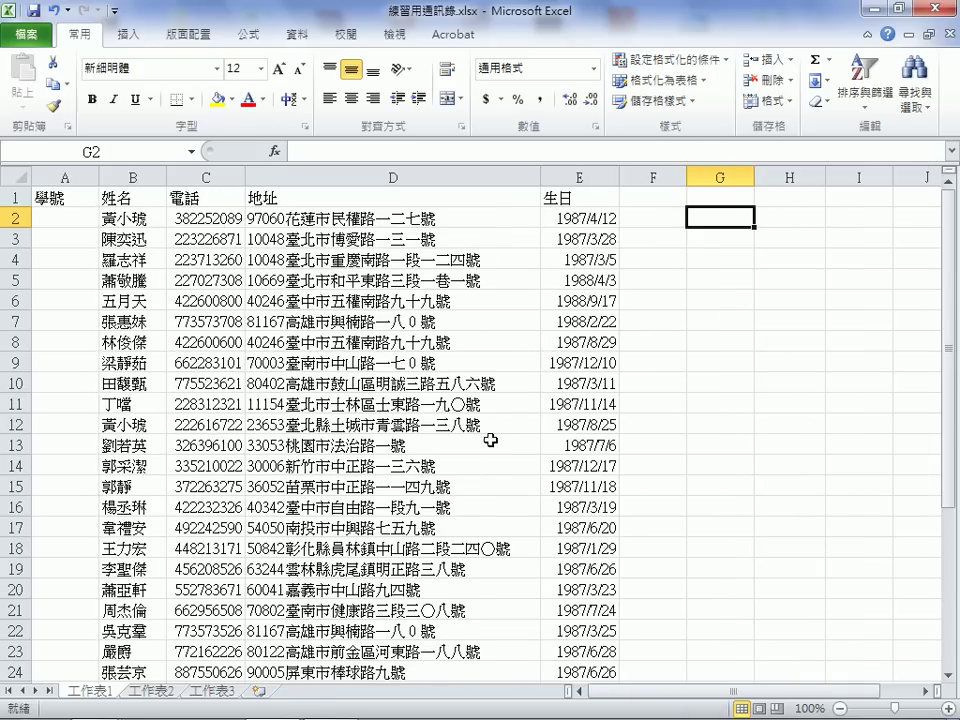
left_click(245, 175)
left_click_drag(245, 176, 275, 176)
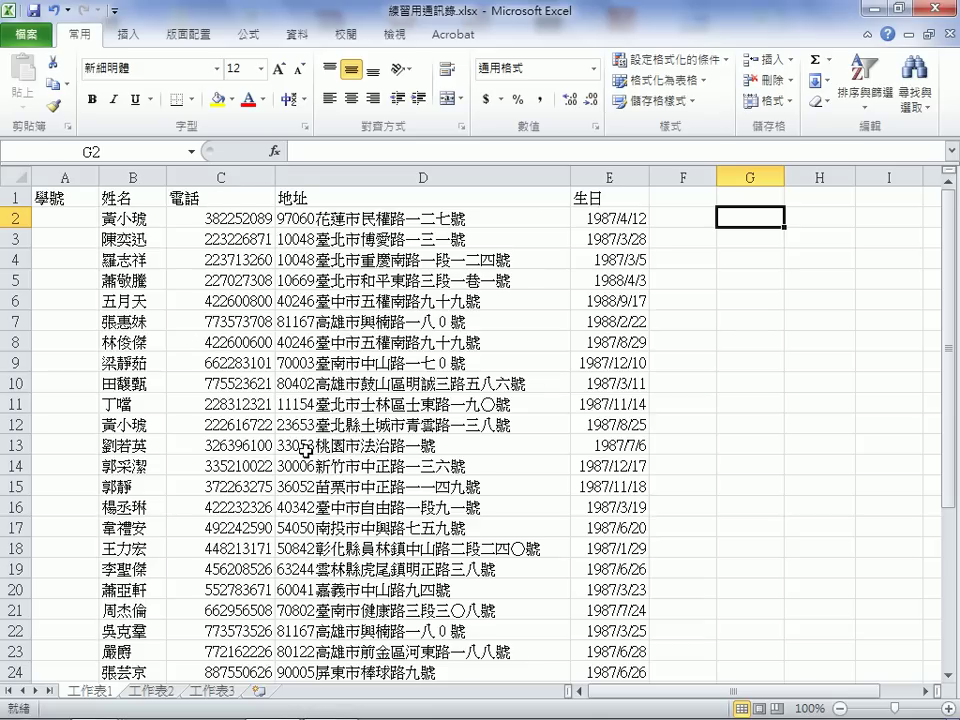
Centre the phone numbers and 電話 header in column C, keeping row 2 at its original height
left_click(239, 172)
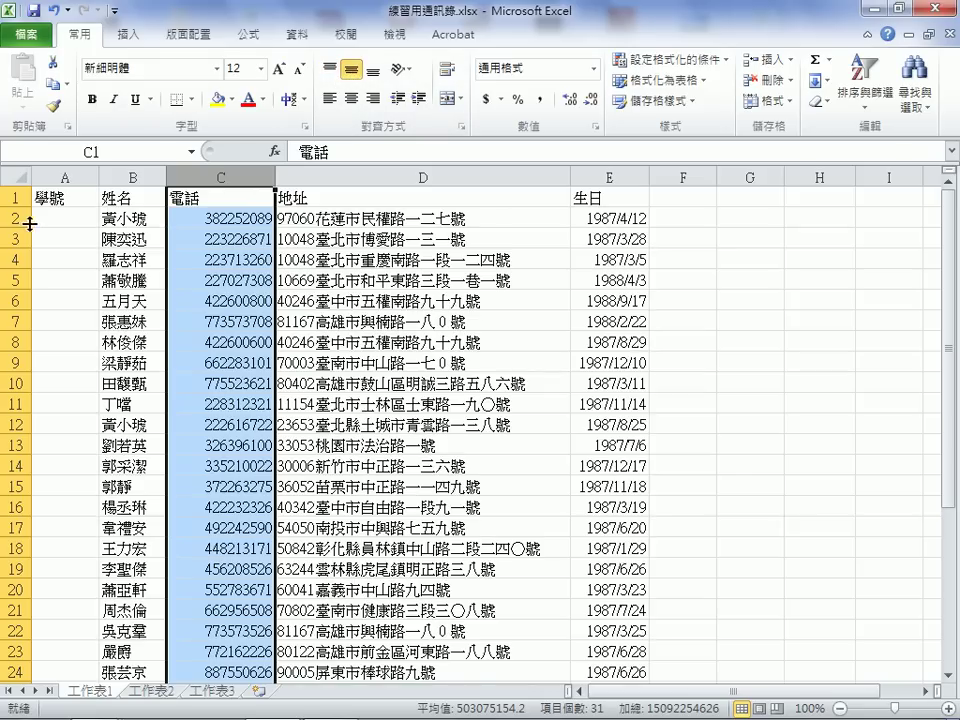
left_click_drag(20, 226, 20, 274)
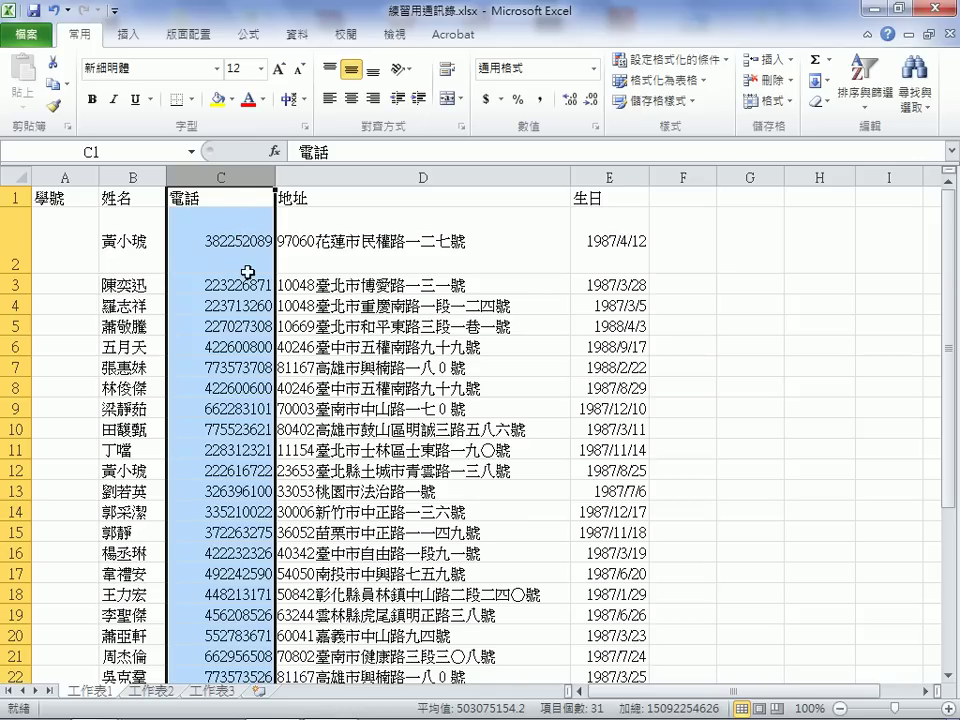
left_click(331, 70)
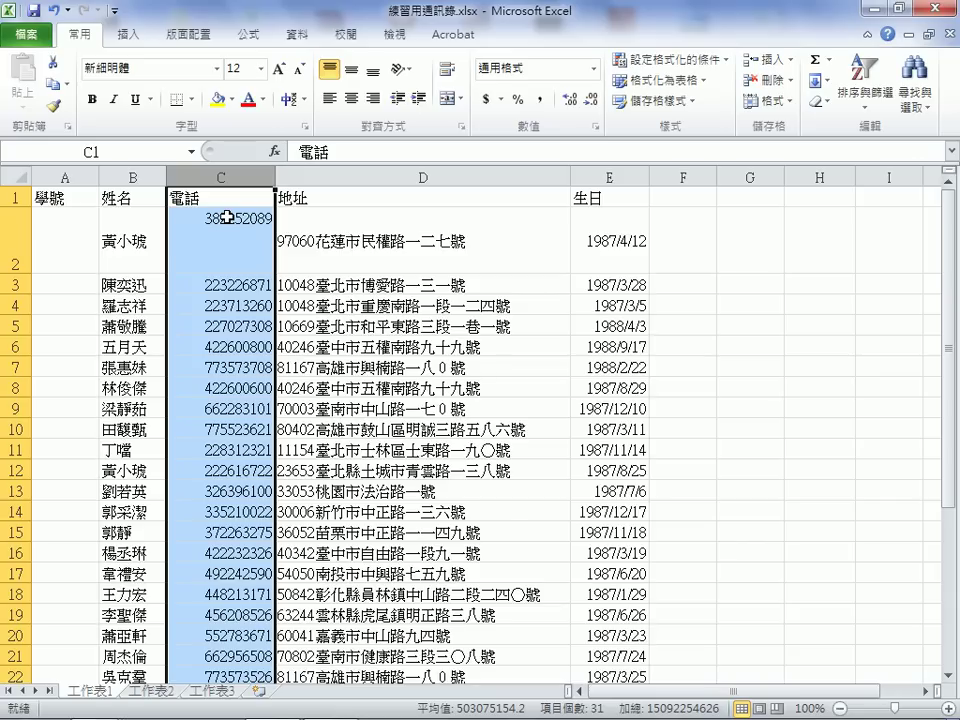
key("ctrl+z")
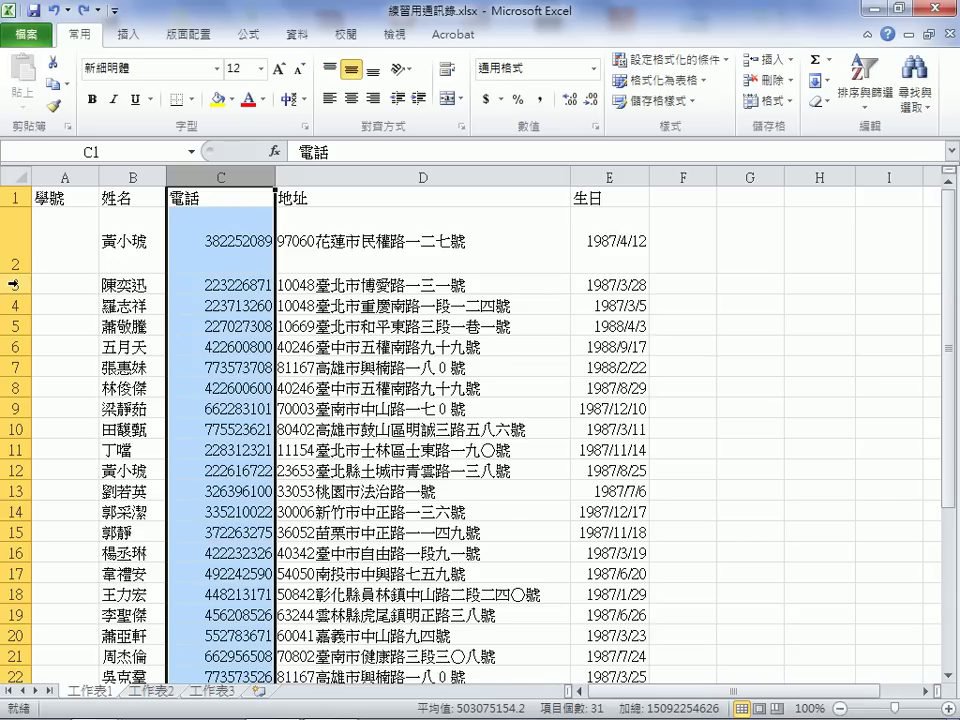
left_click_drag(14, 283, 14, 239)
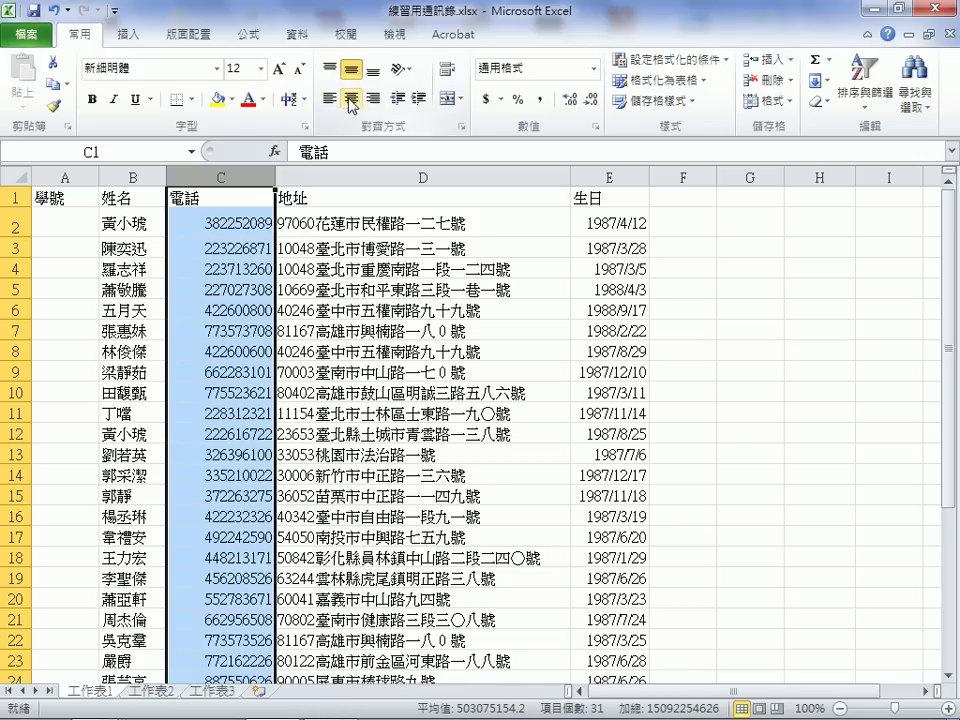
left_click(352, 100)
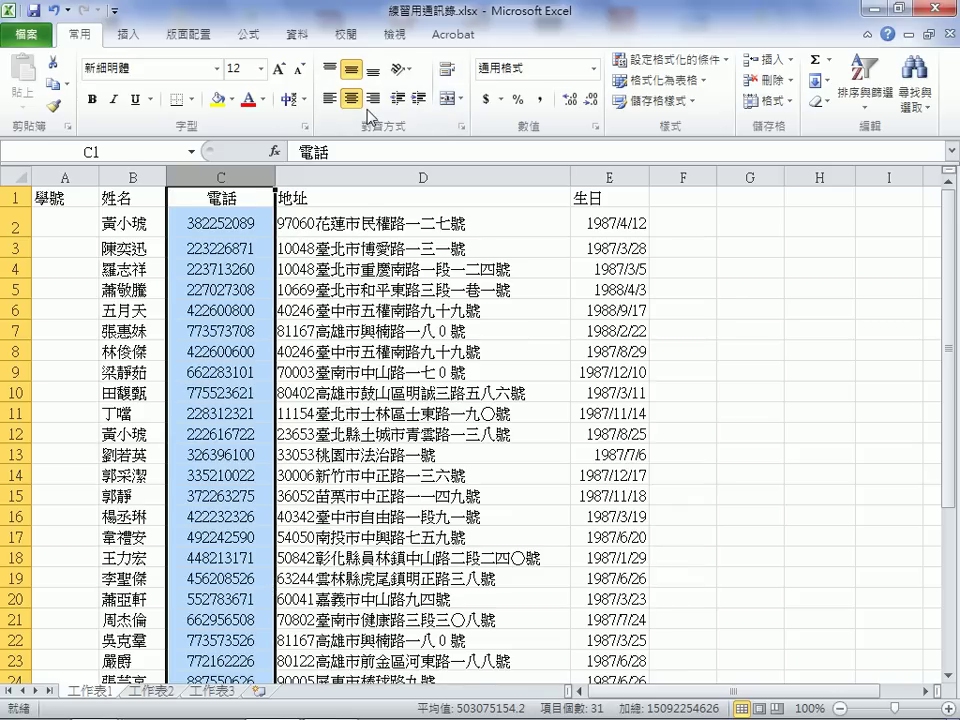
left_click(394, 498)
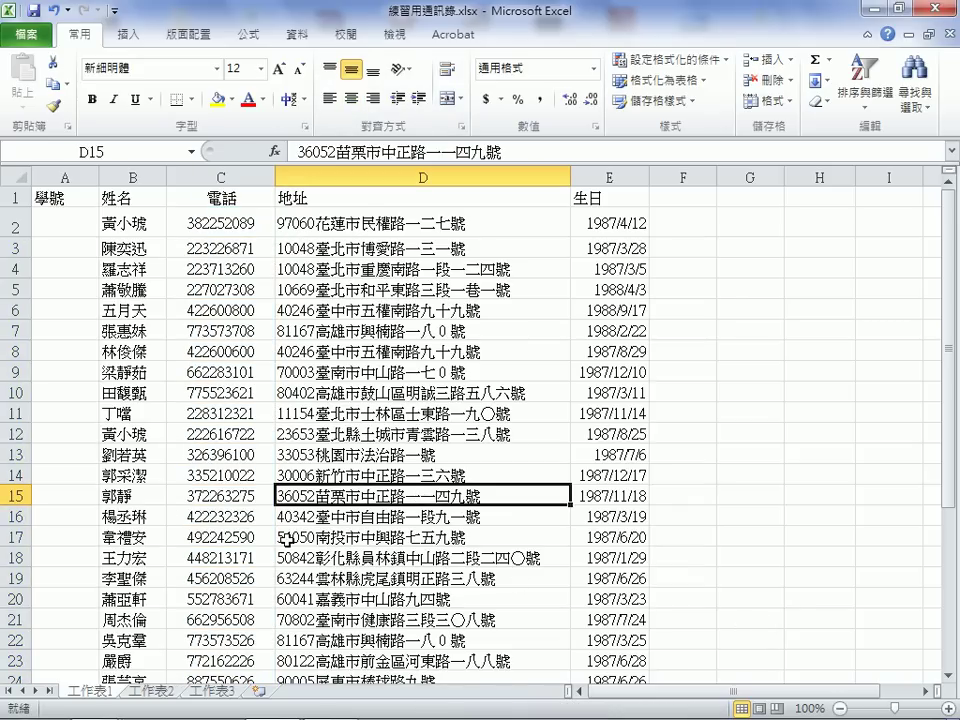
Sort the contacts by the 生日 column oldest to newest, starting with 1987/1/29
left_click(222, 495)
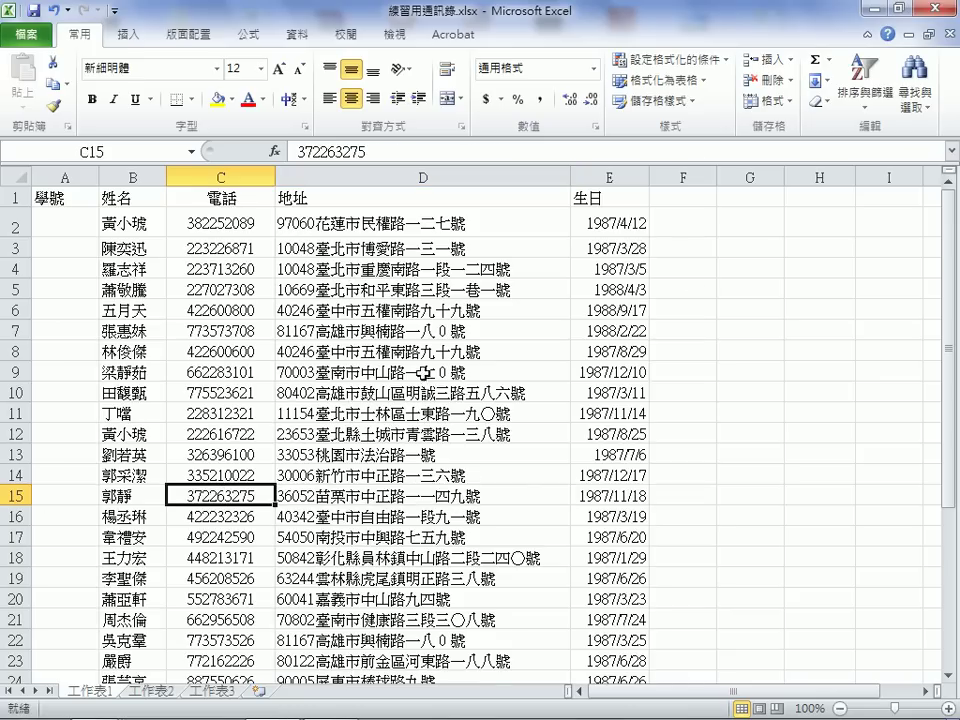
left_click(626, 235)
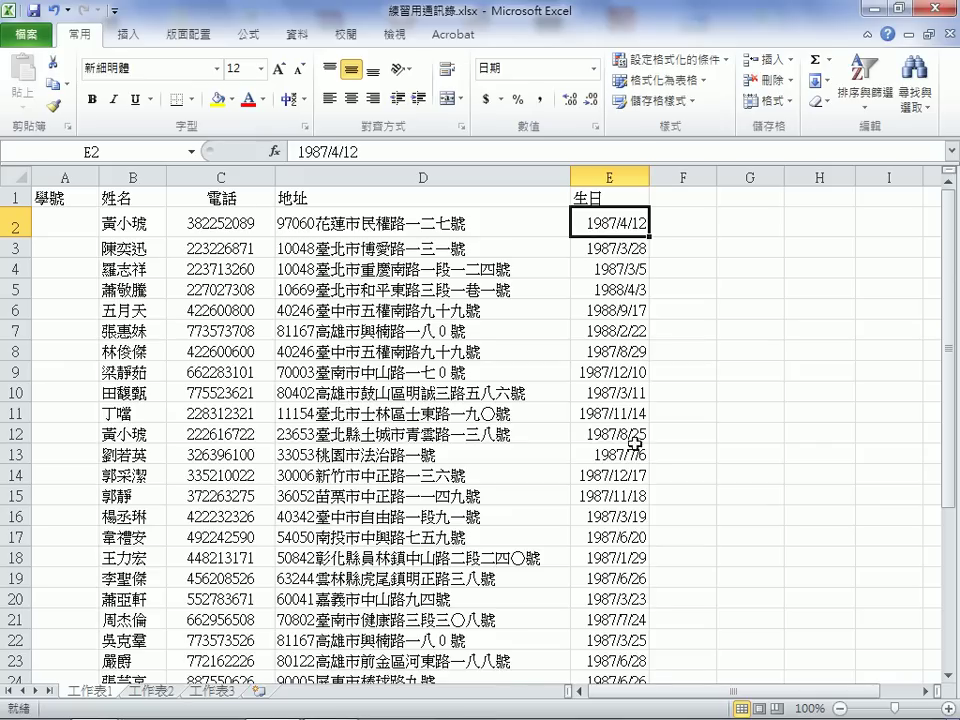
left_click(628, 612)
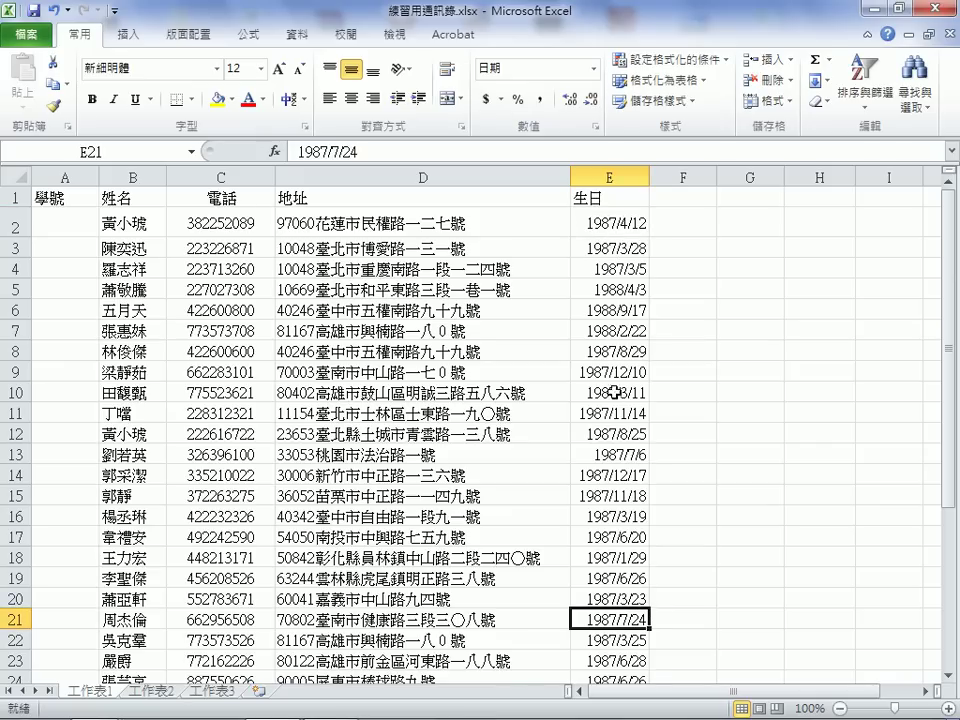
left_click(615, 287)
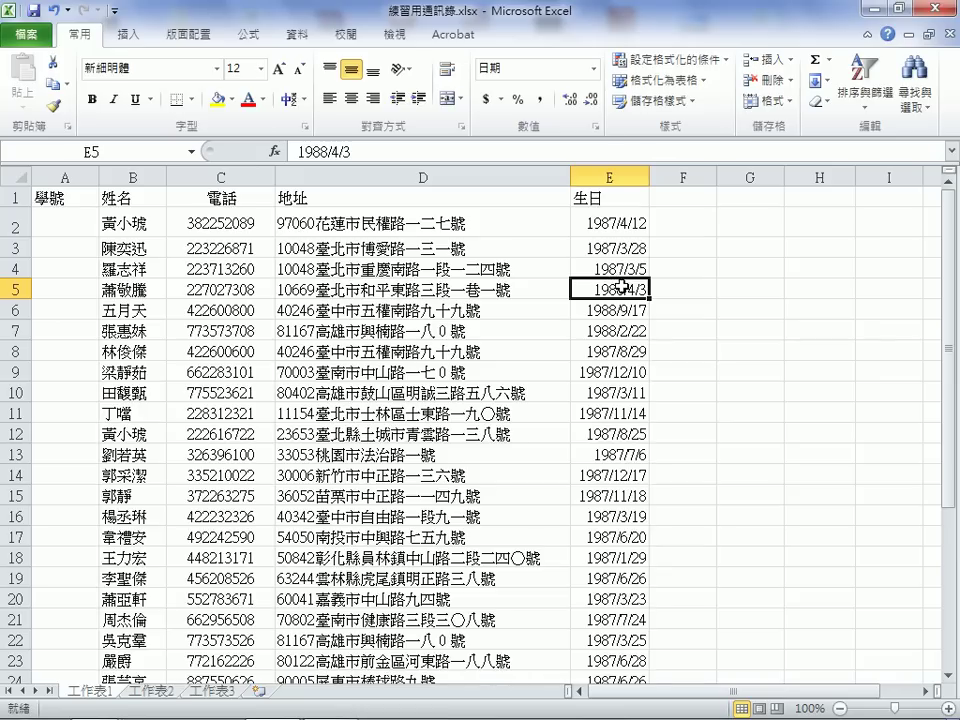
left_click(866, 112)
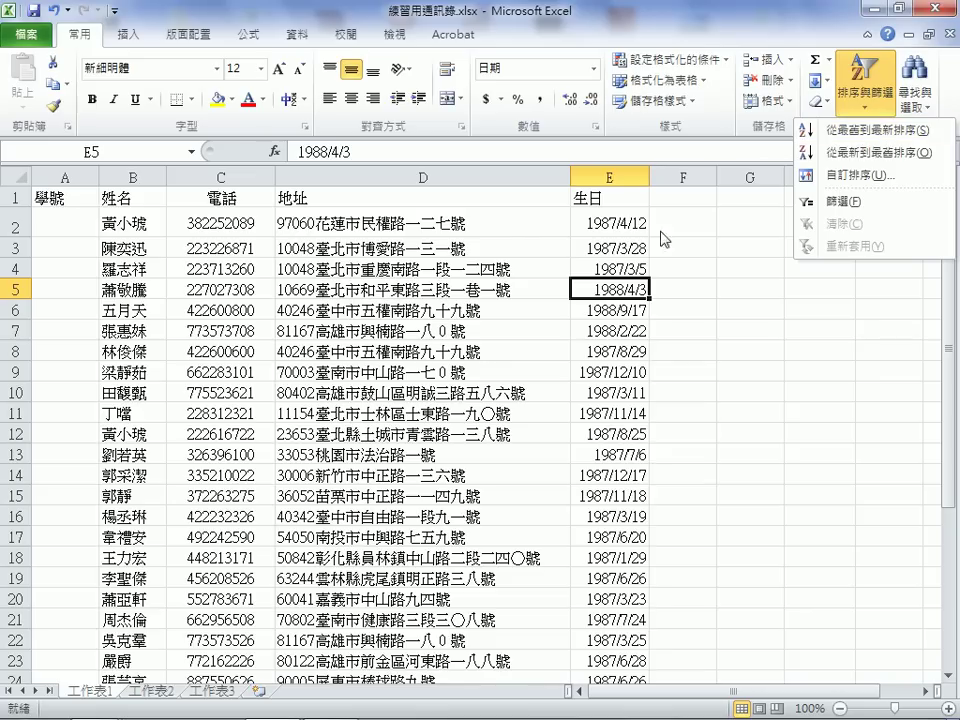
left_click(860, 130)
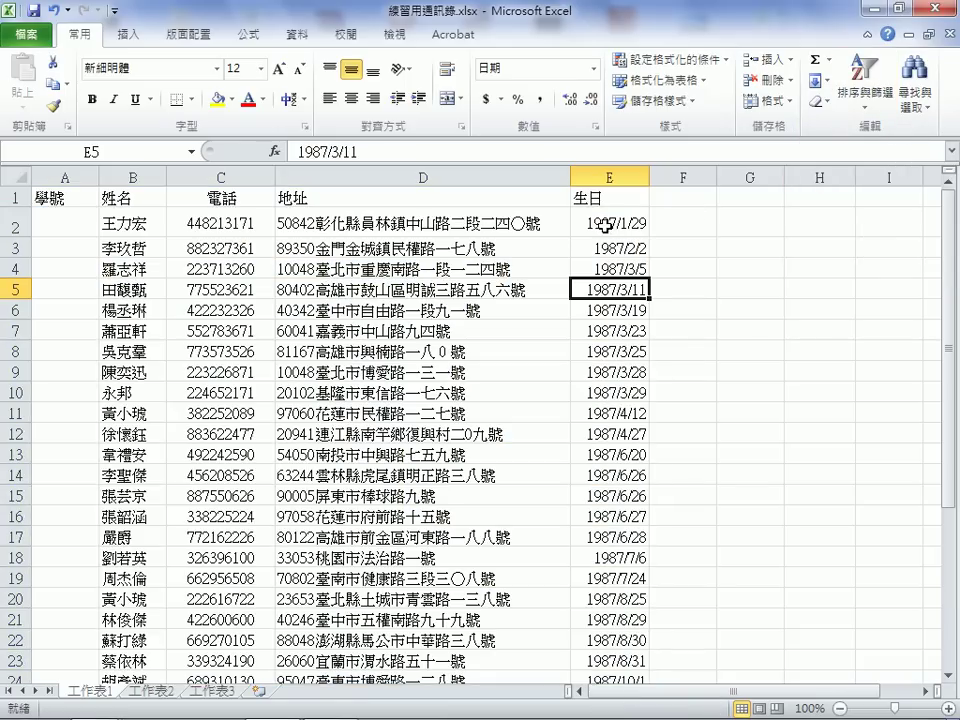
scroll(609, 541, "down", 2)
scroll(609, 541, "down", 1)
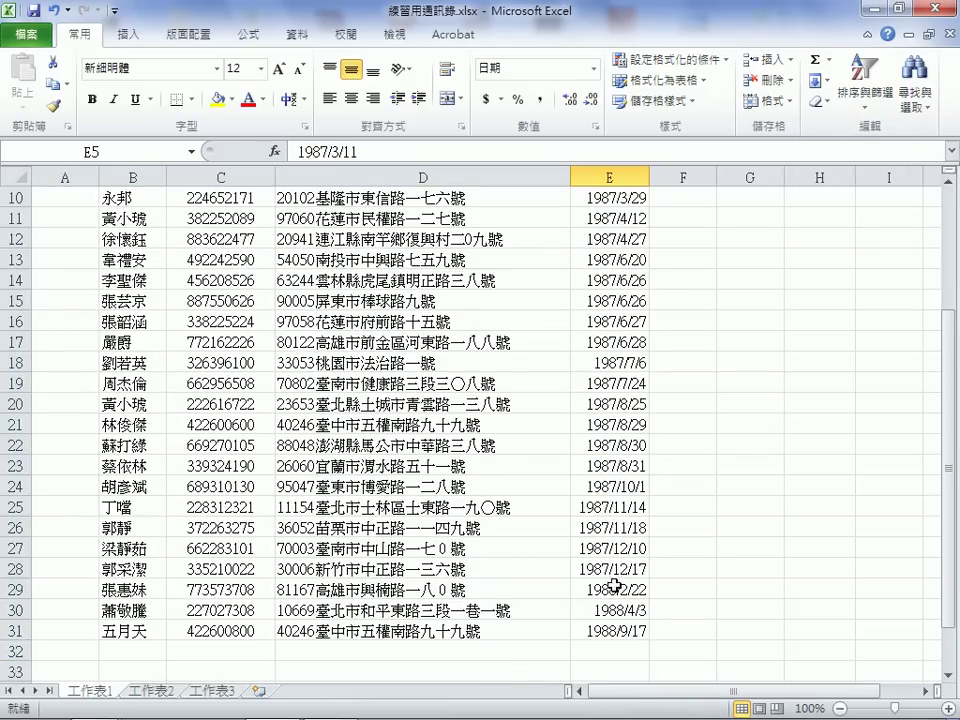
scroll(611, 628, "up", 2)
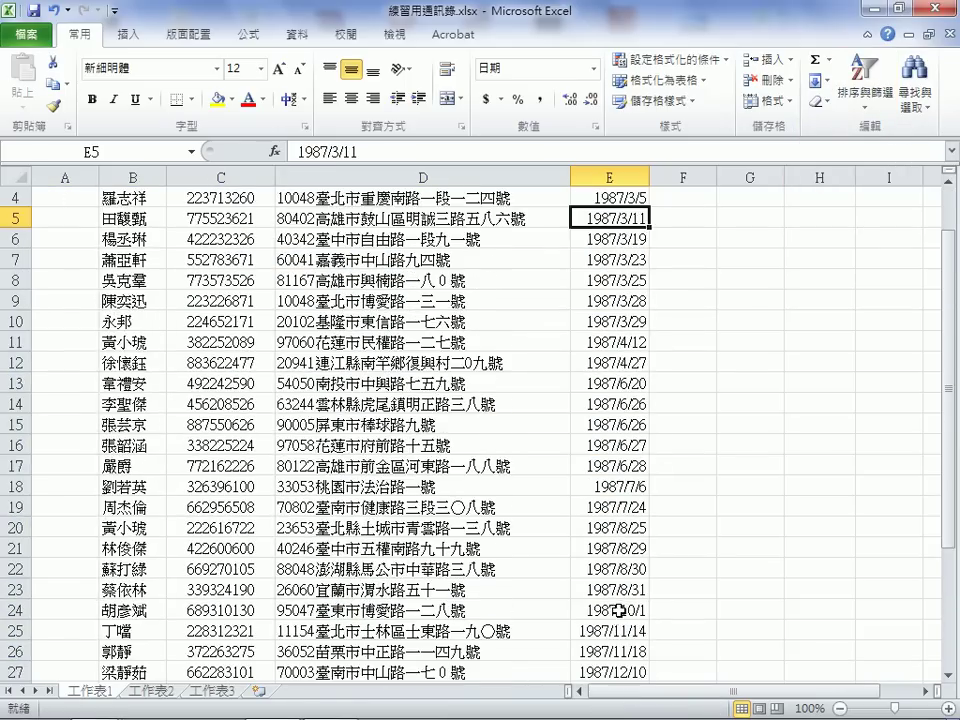
scroll(611, 600, "up", 1)
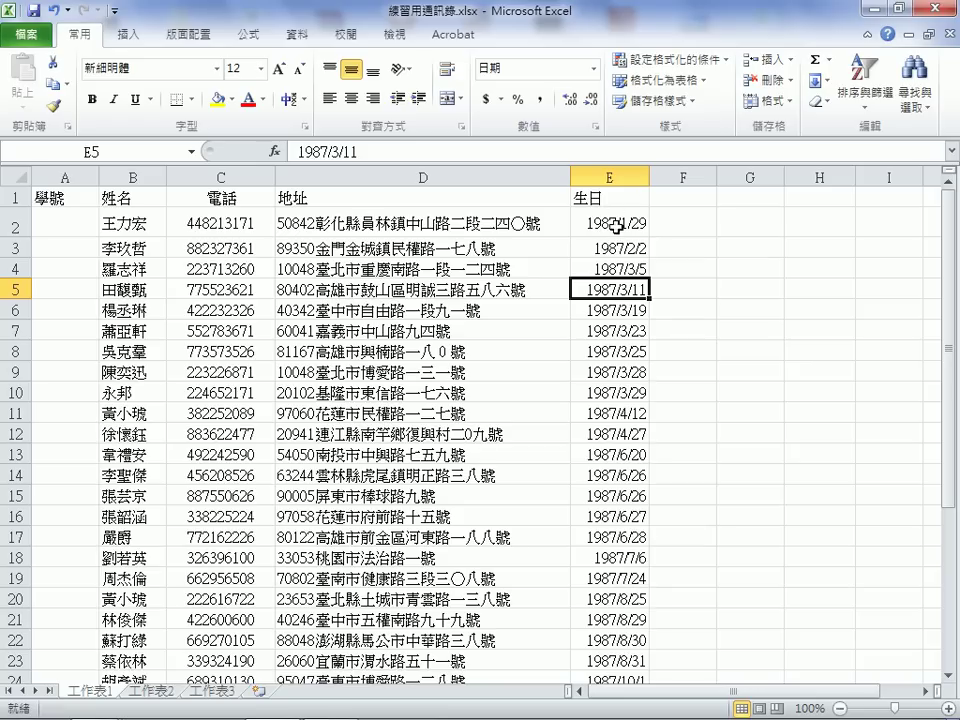
scroll(604, 522, "down", 2)
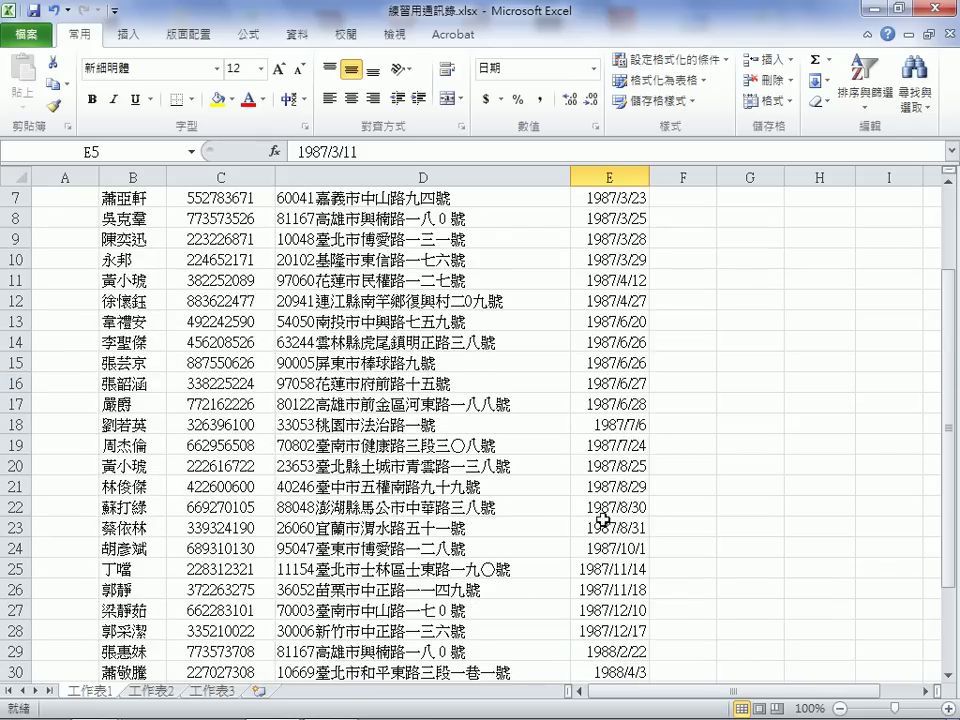
scroll(604, 520, "down", 3)
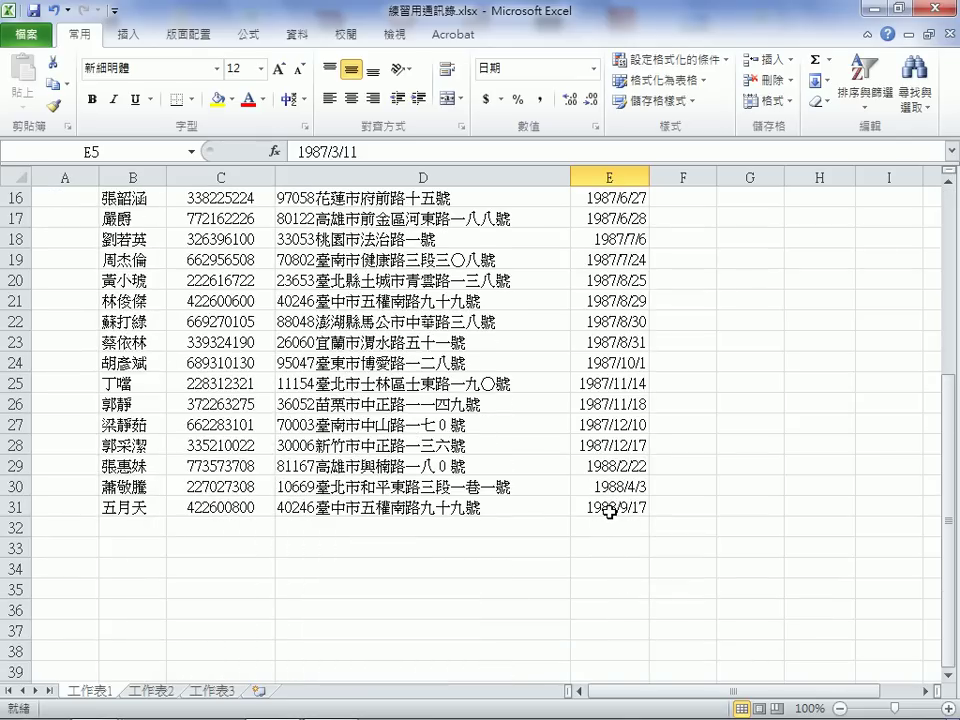
scroll(605, 515, "up", 1)
scroll(570, 560, "up", 2)
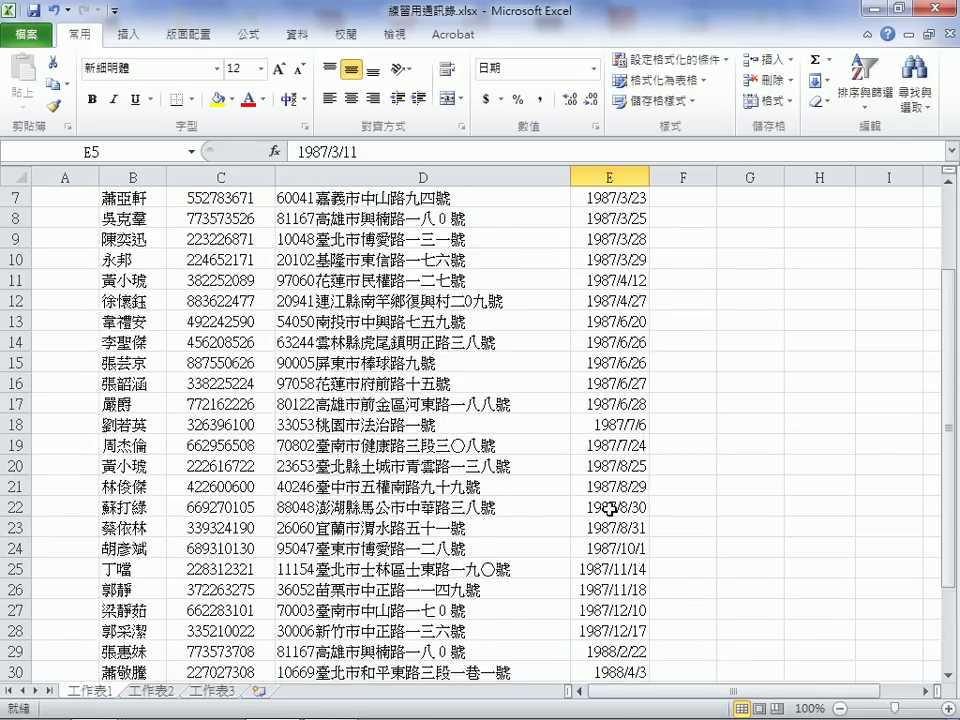
scroll(555, 560, "up", 2)
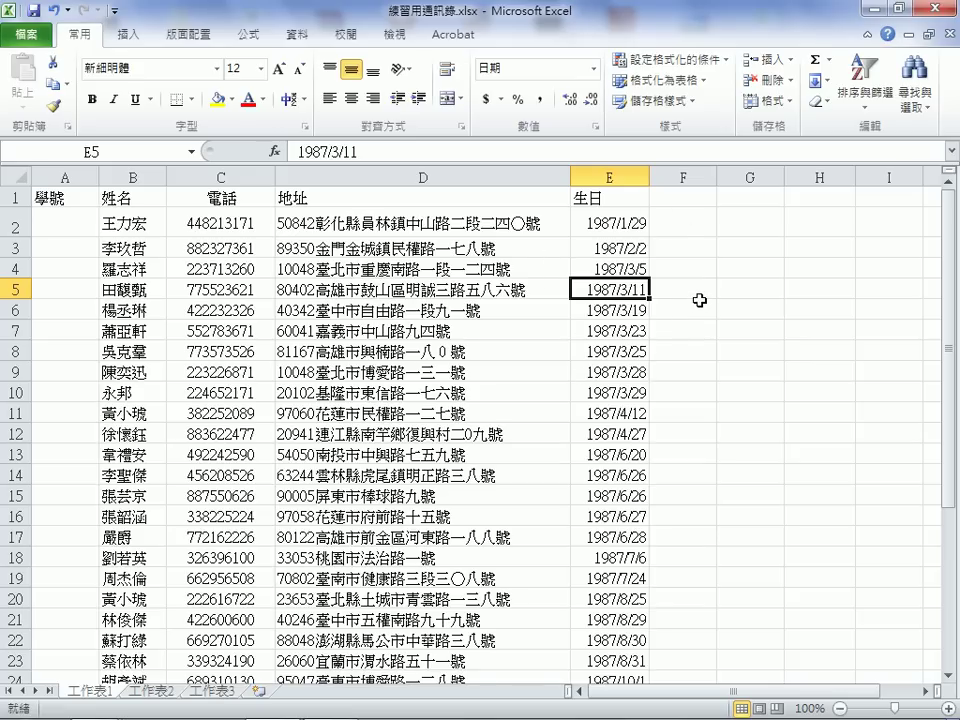
scroll(707, 291, "down", 1)
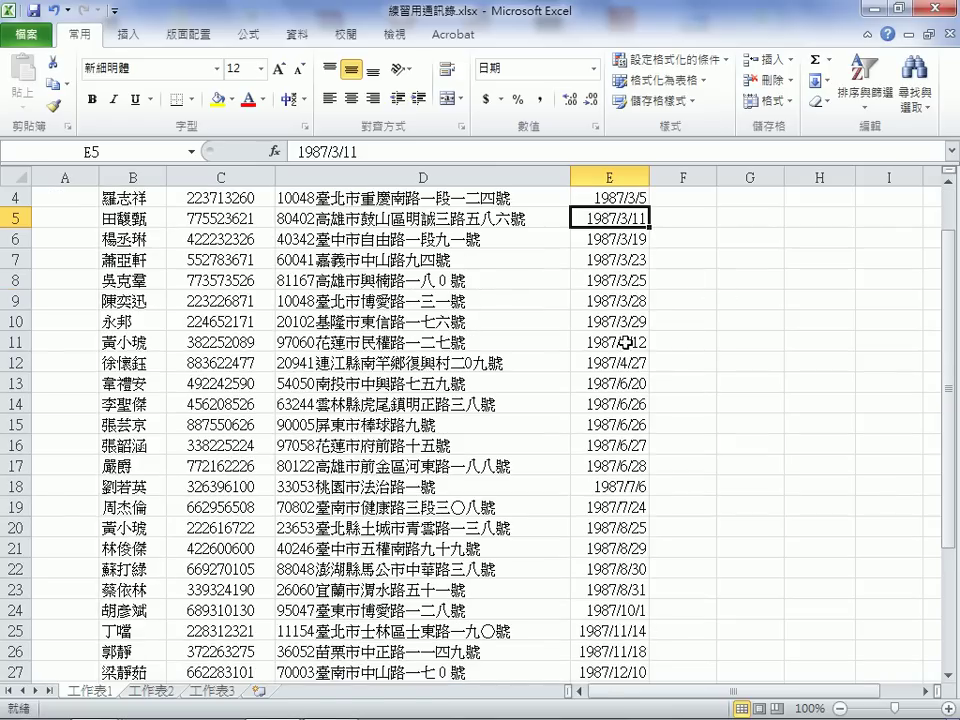
scroll(652, 343, "down", 2)
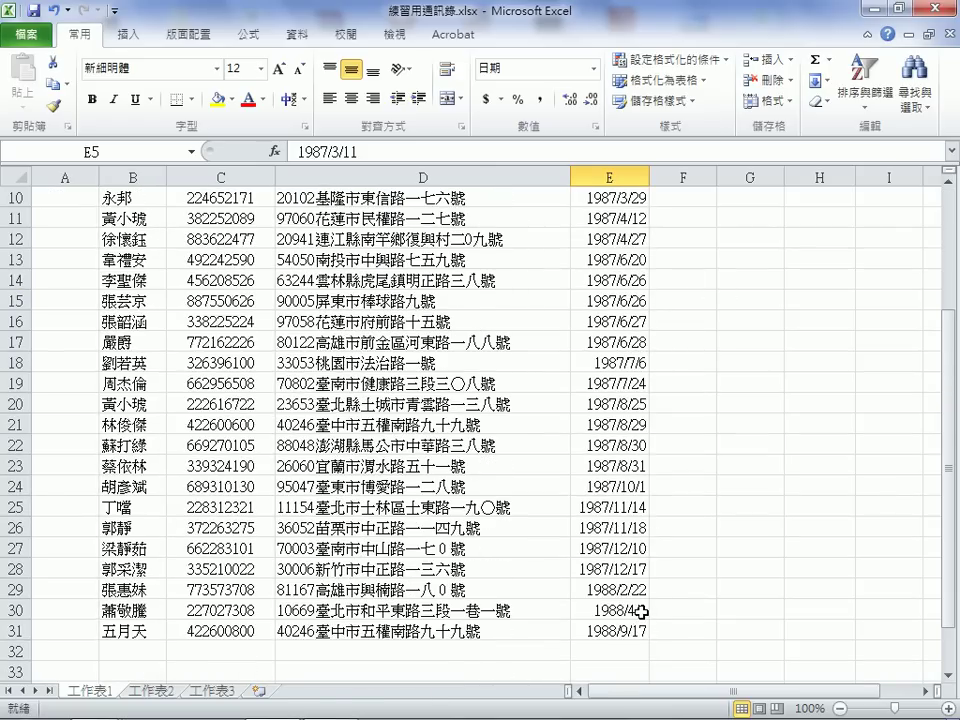
scroll(630, 580, "up", 1)
scroll(760, 450, "up", 2)
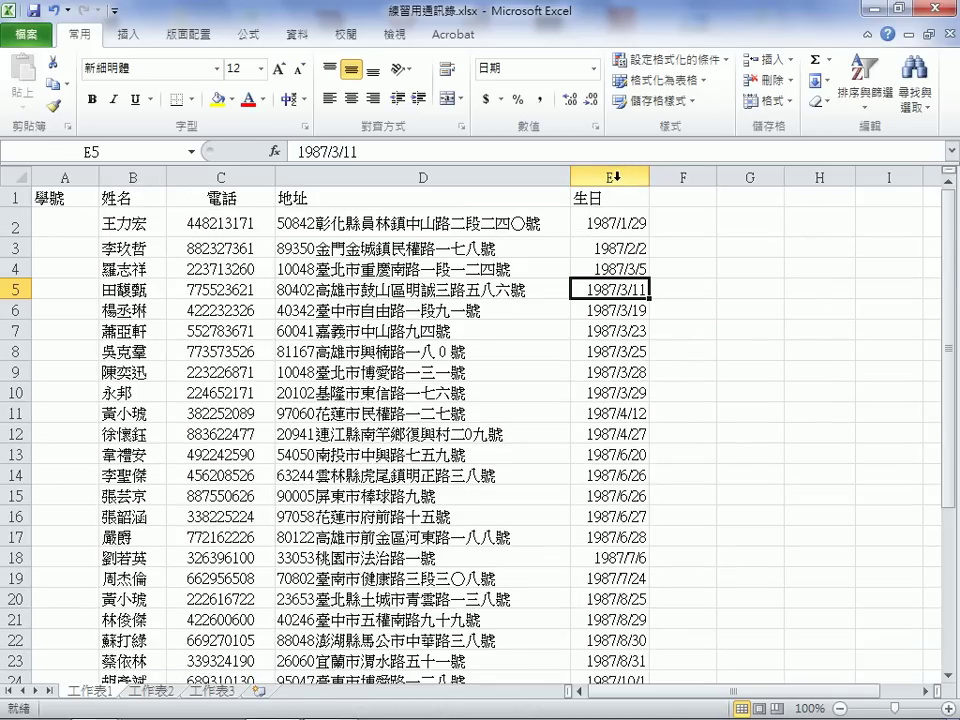
Format column E with the 3月14日 date type so birthdays show month and day only
left_click(617, 176)
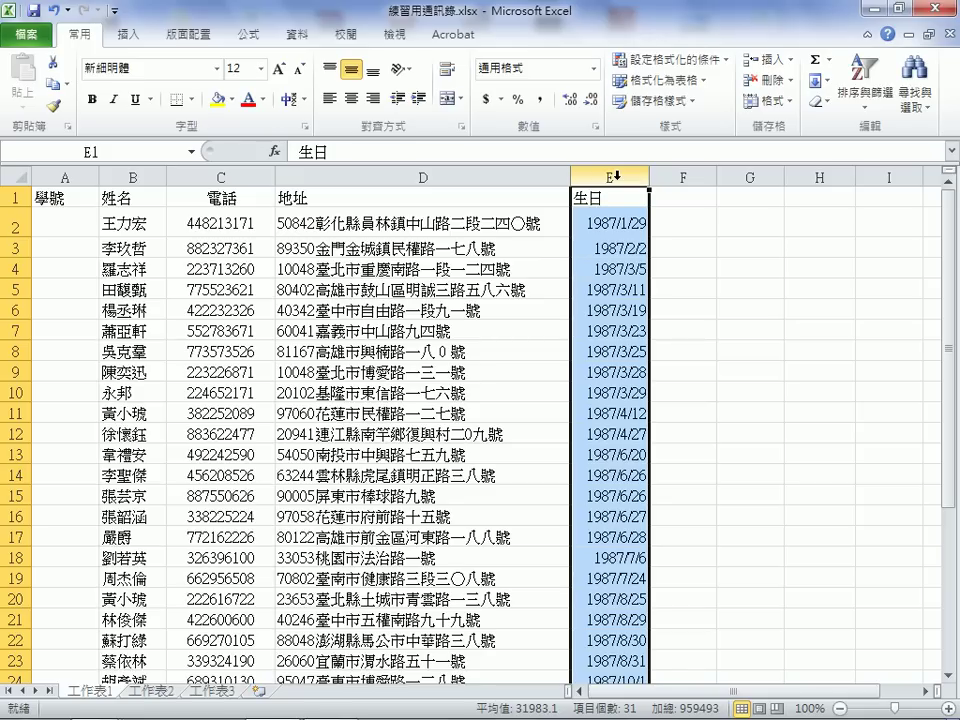
right_click(617, 176)
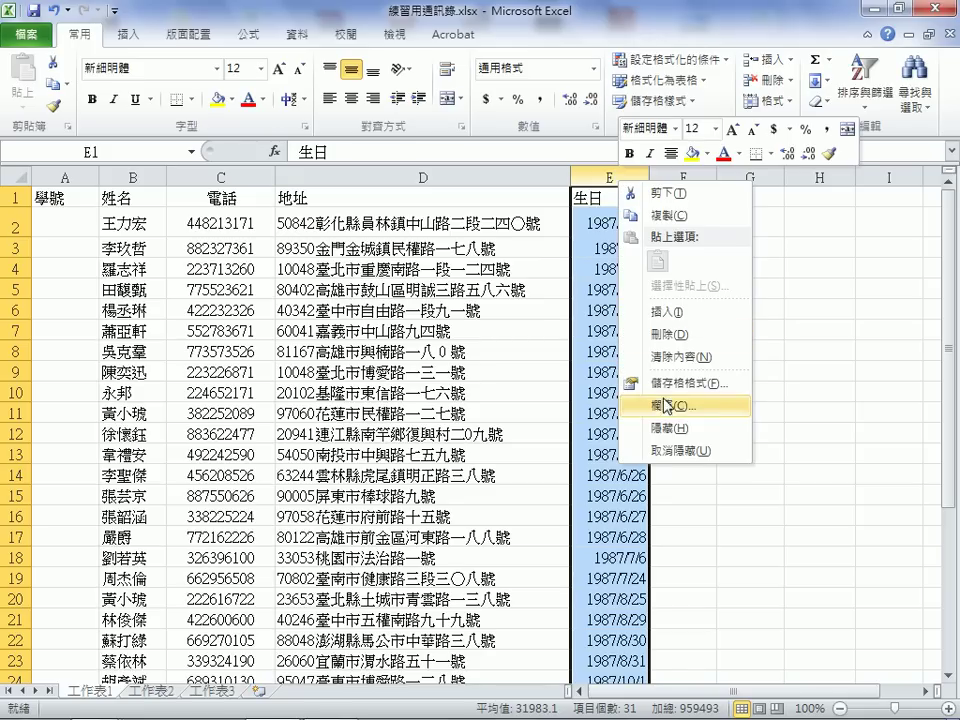
left_click(668, 381)
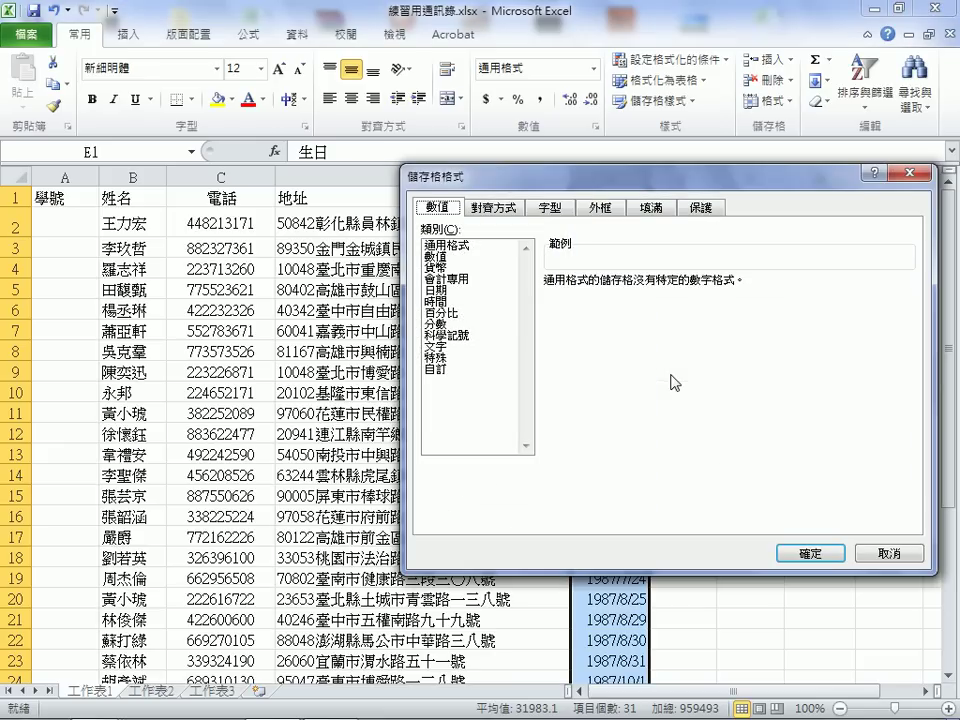
left_click(447, 291)
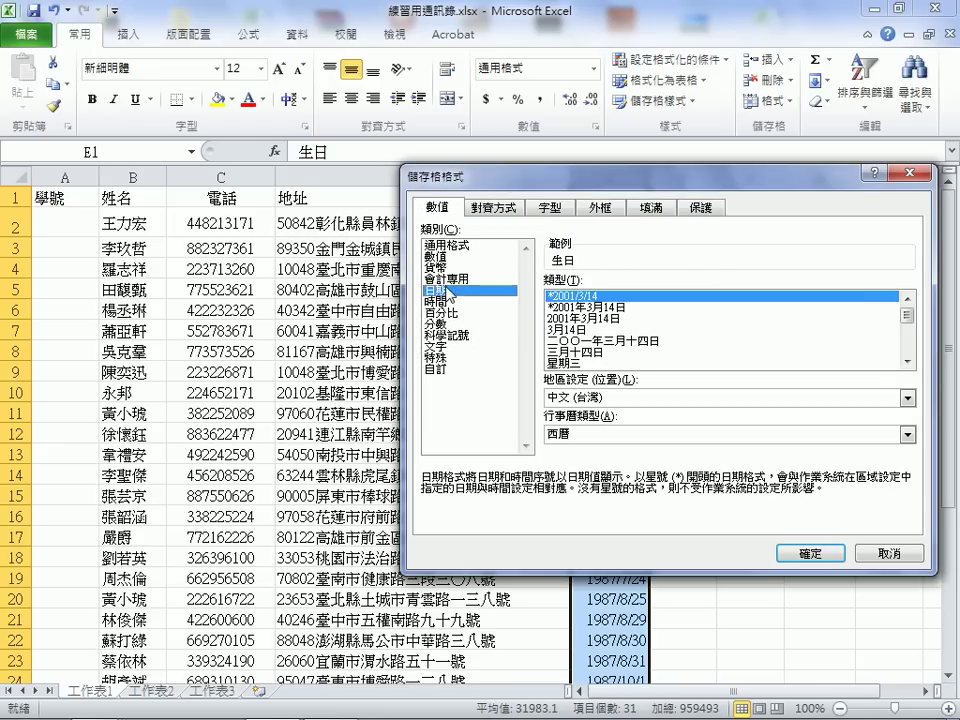
left_click_drag(648, 181, 240, 102)
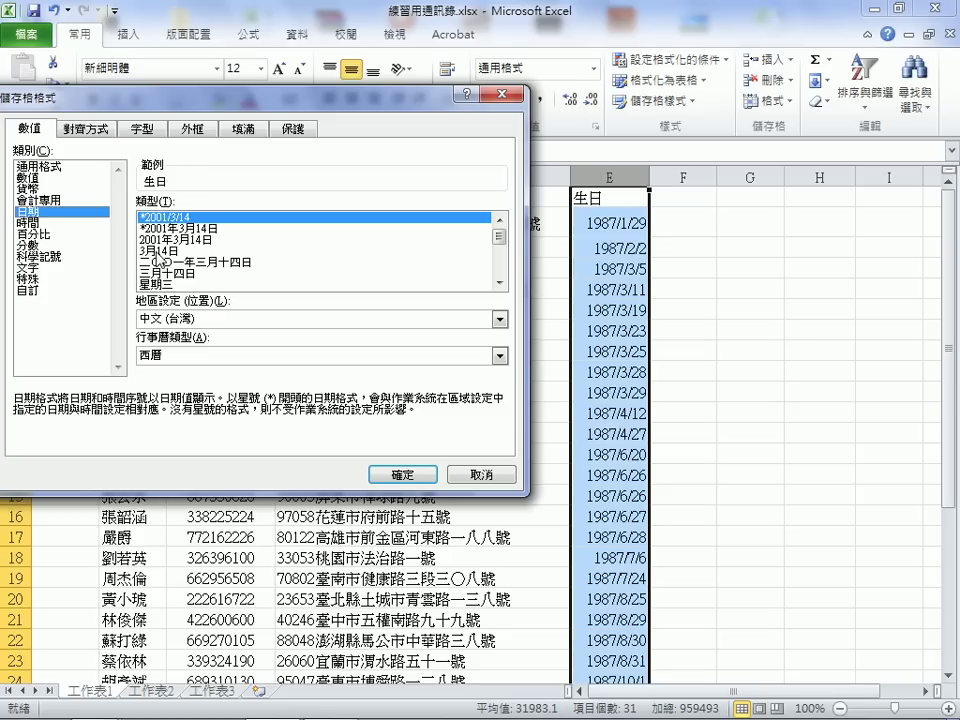
left_click(161, 252)
left_click(414, 474)
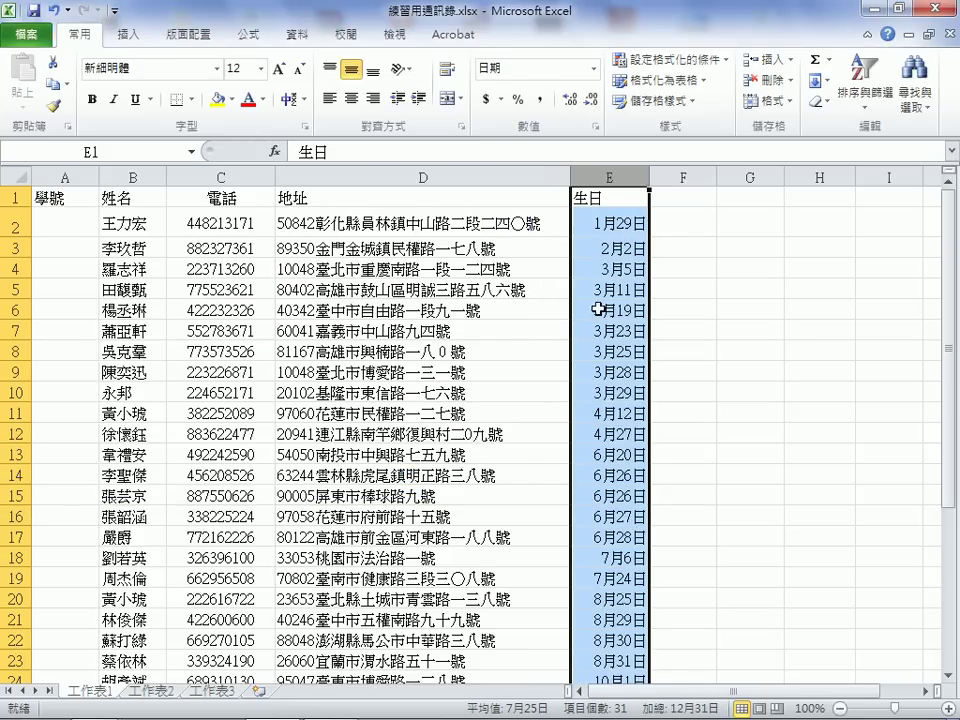
Check the full date stored in E2, then select the contact table A1:E31
scroll(620, 500, "down", 2)
scroll(630, 513, "down", 1)
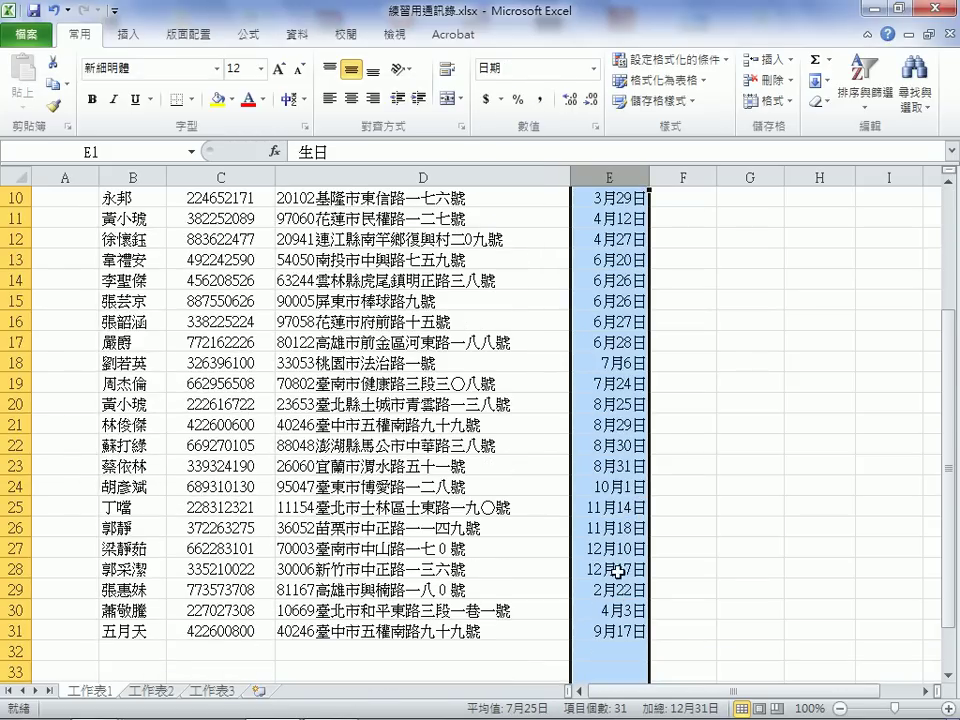
scroll(615, 475, "up", 3)
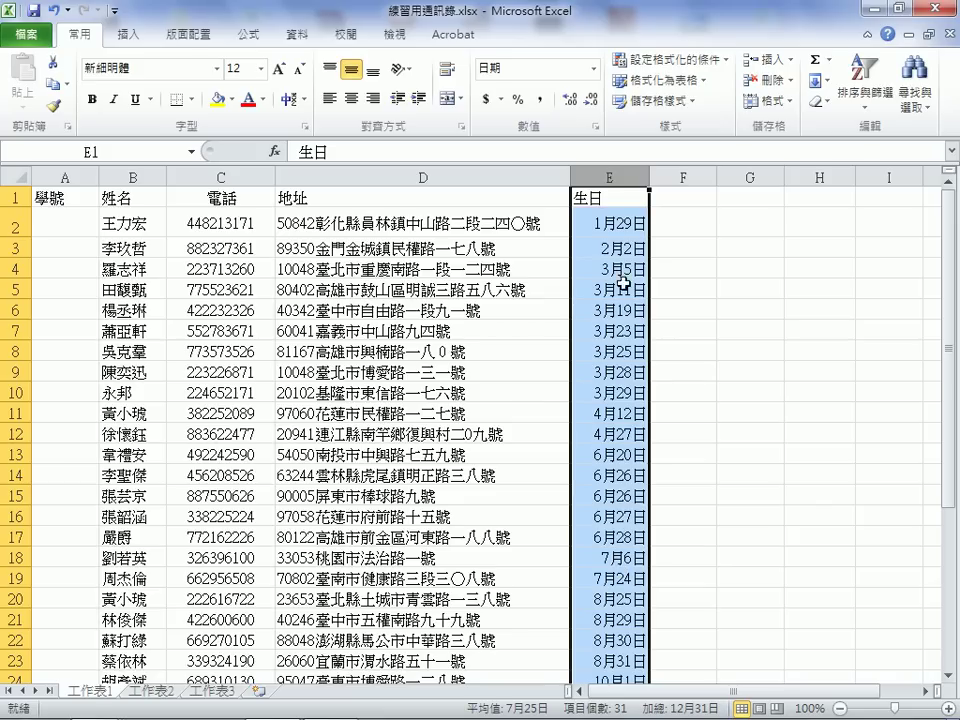
left_click(620, 223)
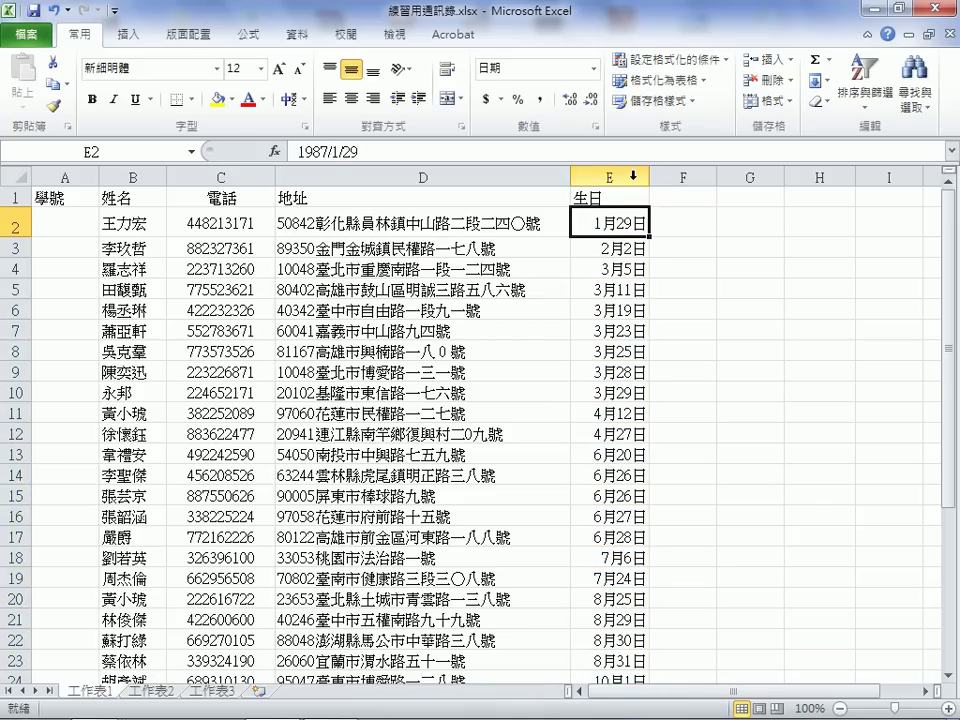
left_click(624, 176)
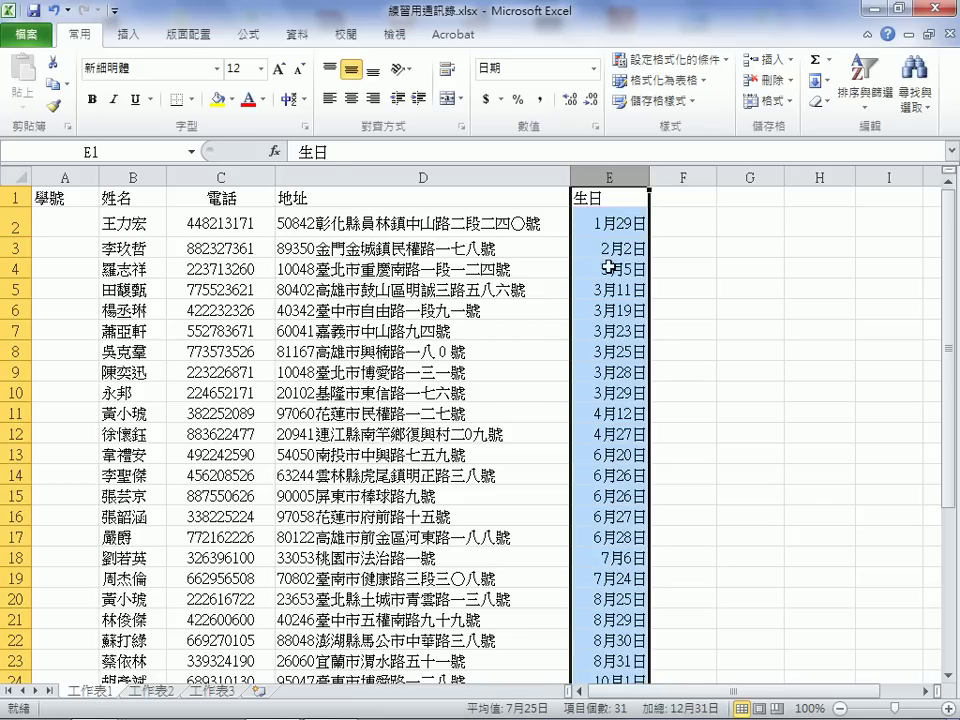
scroll(603, 380, "down", 3)
scroll(594, 375, "up", 1)
scroll(598, 500, "up", 1)
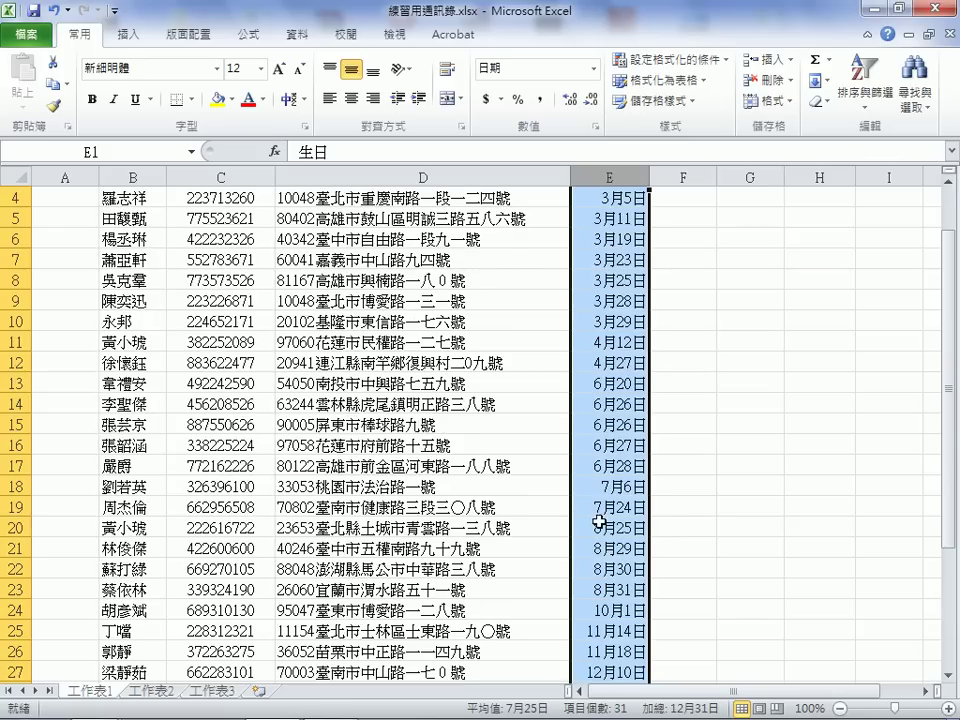
scroll(604, 446, "down", 2)
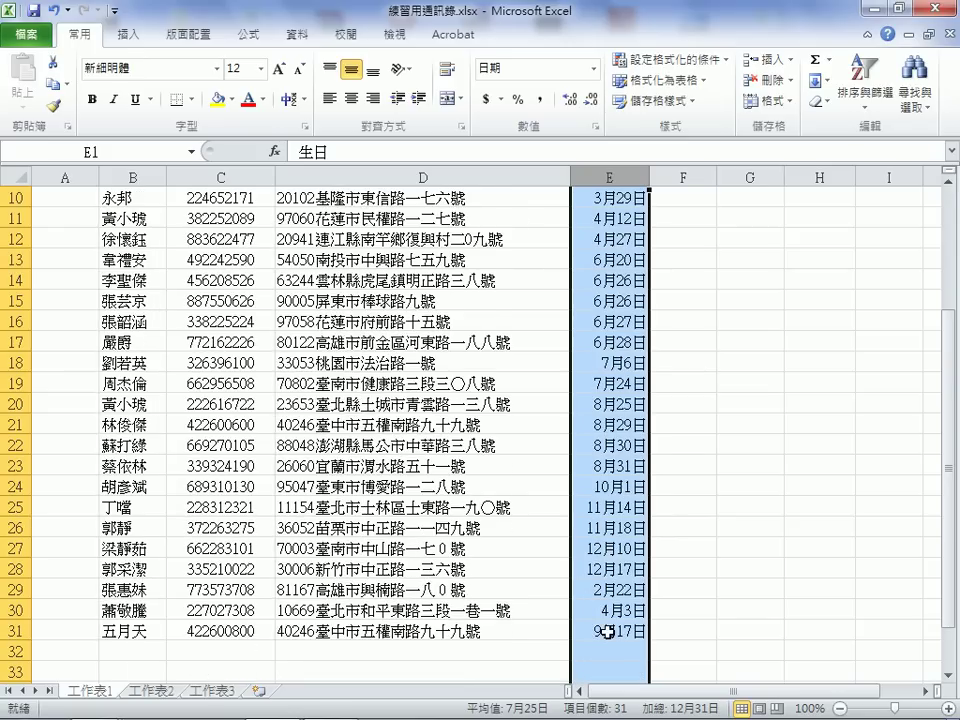
scroll(606, 626, "down", 1)
scroll(609, 248, "up", 3)
scroll(584, 212, "up", 1)
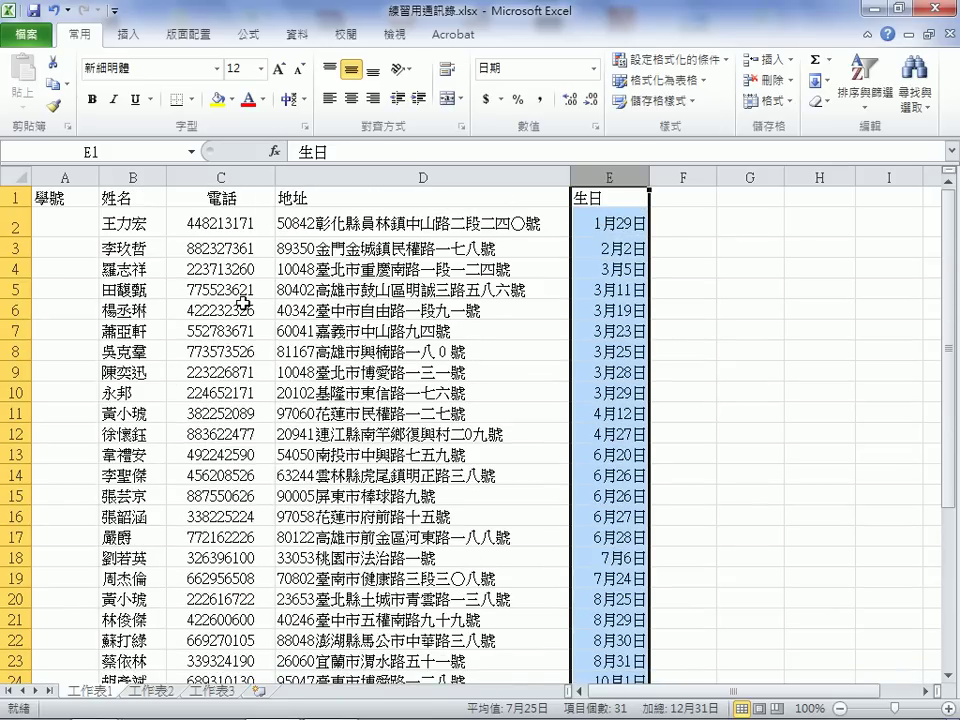
left_click(618, 220)
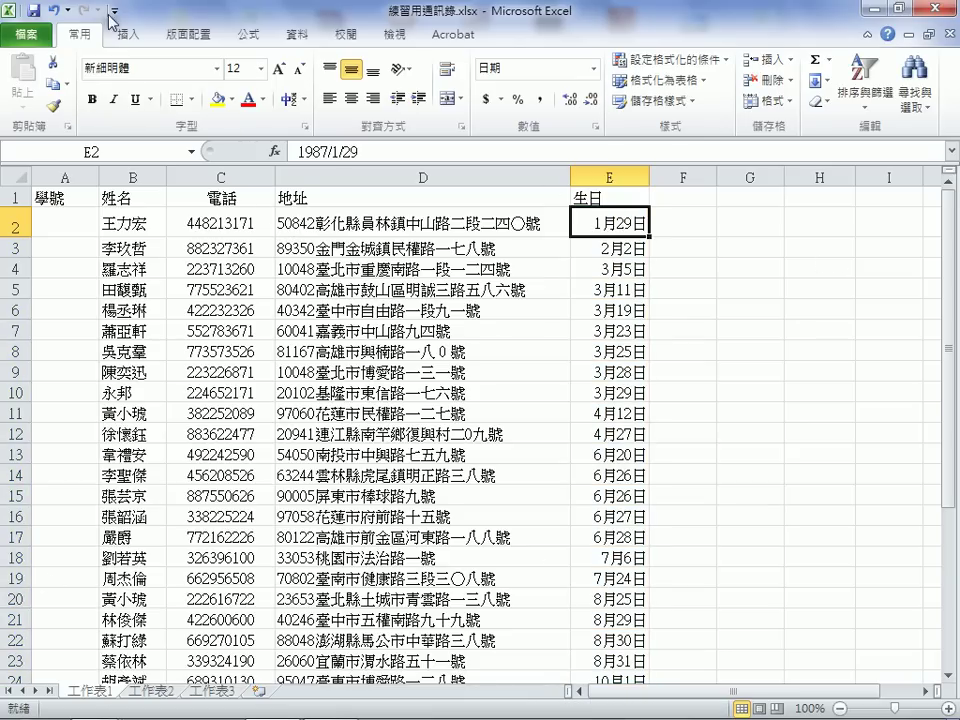
mouse_move(78, 196)
left_mouse_down()
mouse_move(487, 265)
mouse_move(612, 703)
mouse_move(611, 654)
left_mouse_up()
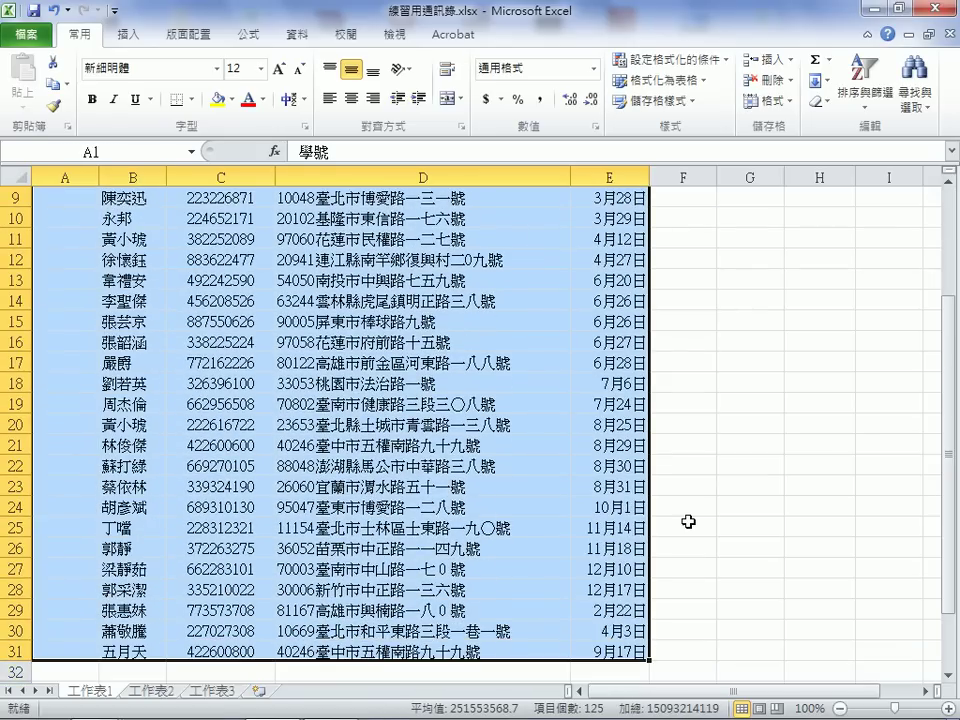
Re-sort the contacts by birthday from oldest to newest
scroll(692, 518, "up", 3)
left_click(590, 222)
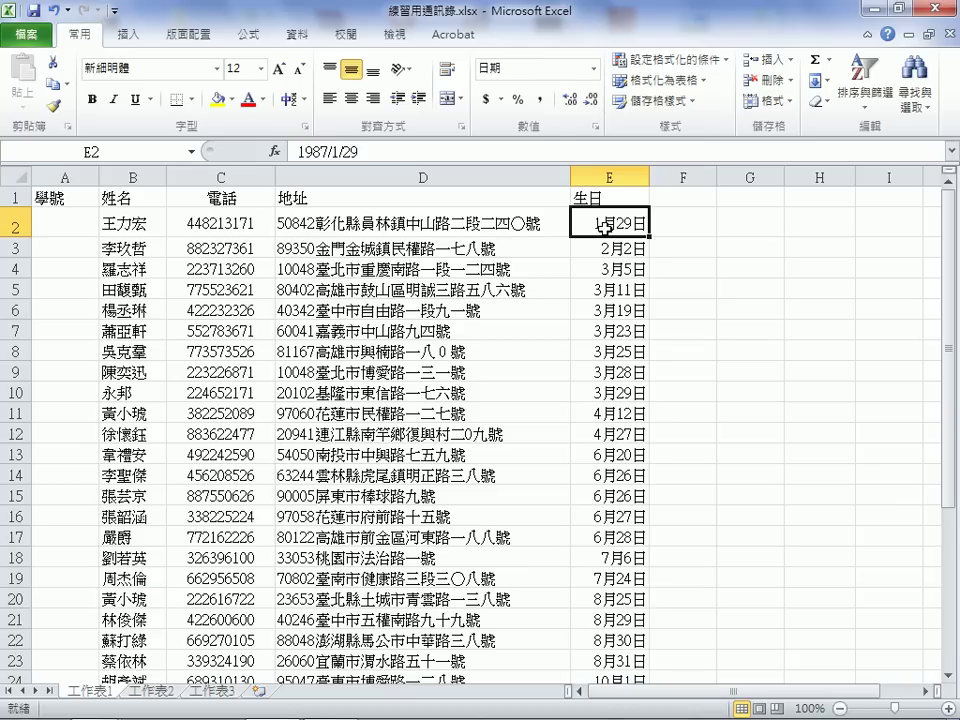
left_click(864, 90)
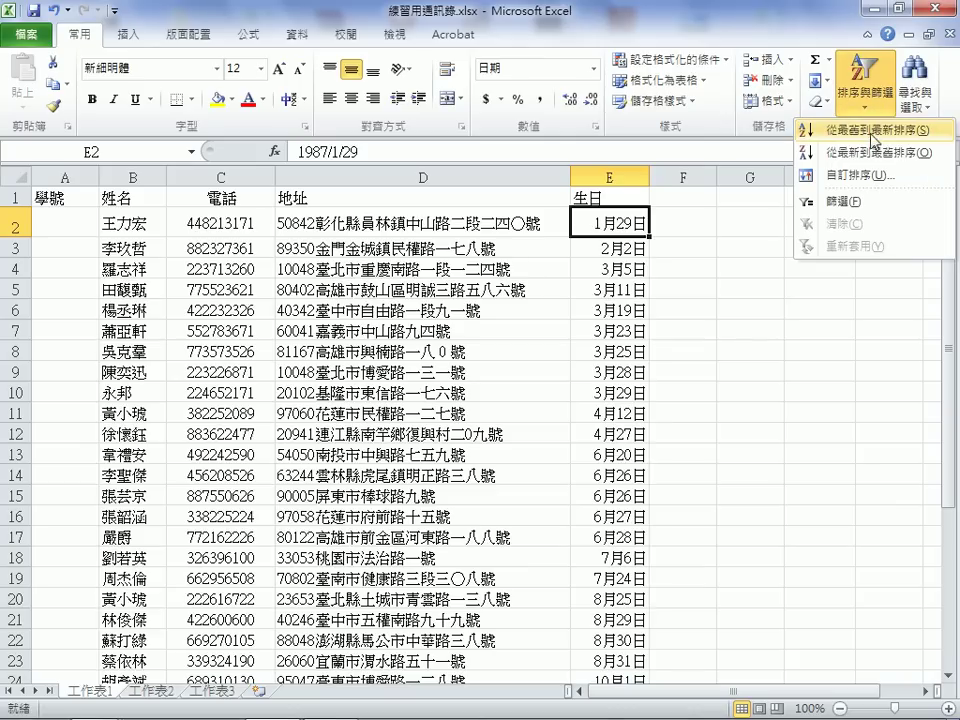
left_click(871, 139)
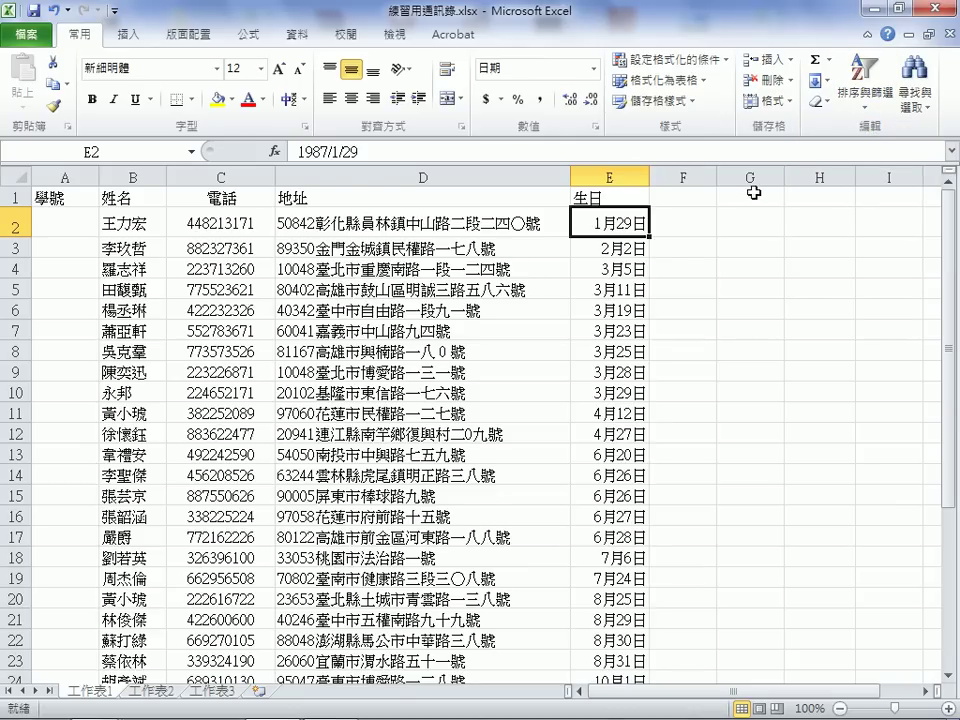
Re-enter 1987/1/29 in E2 so it displays as 1月29日
scroll(683, 287, "down", 3)
scroll(683, 287, "down", 1)
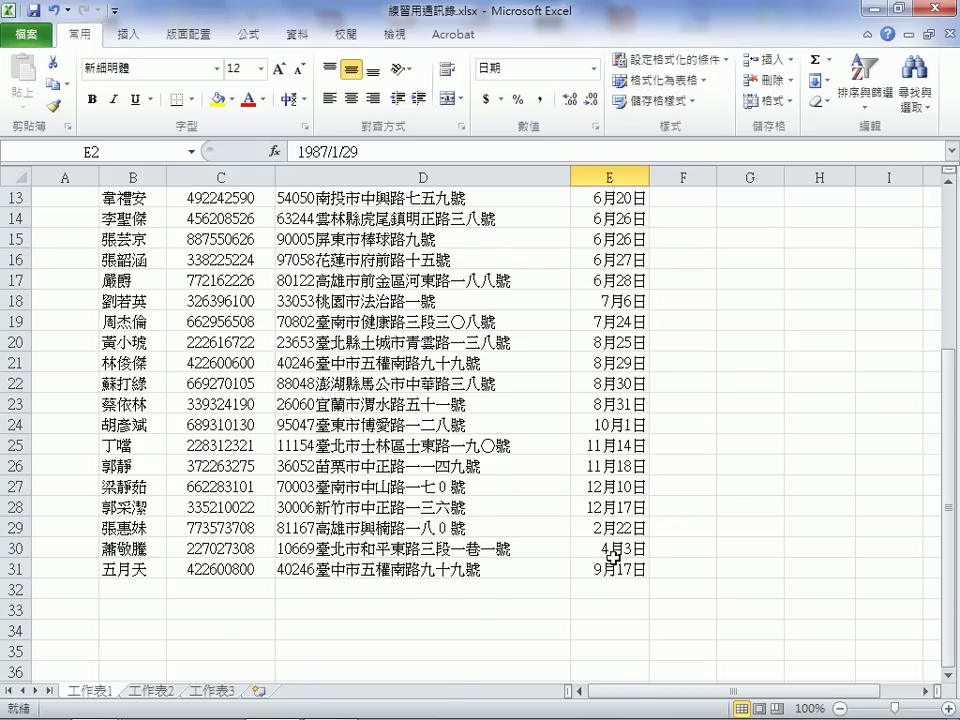
scroll(610, 568, "up", 4)
left_click(645, 247)
left_click(630, 222)
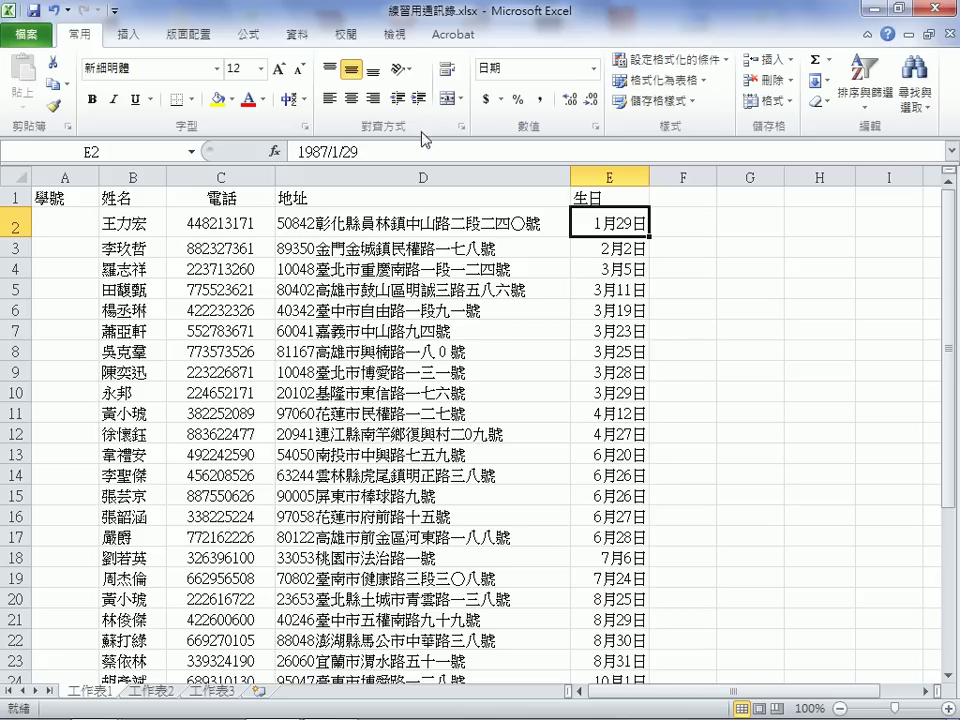
left_click_drag(363, 148, 295, 151)
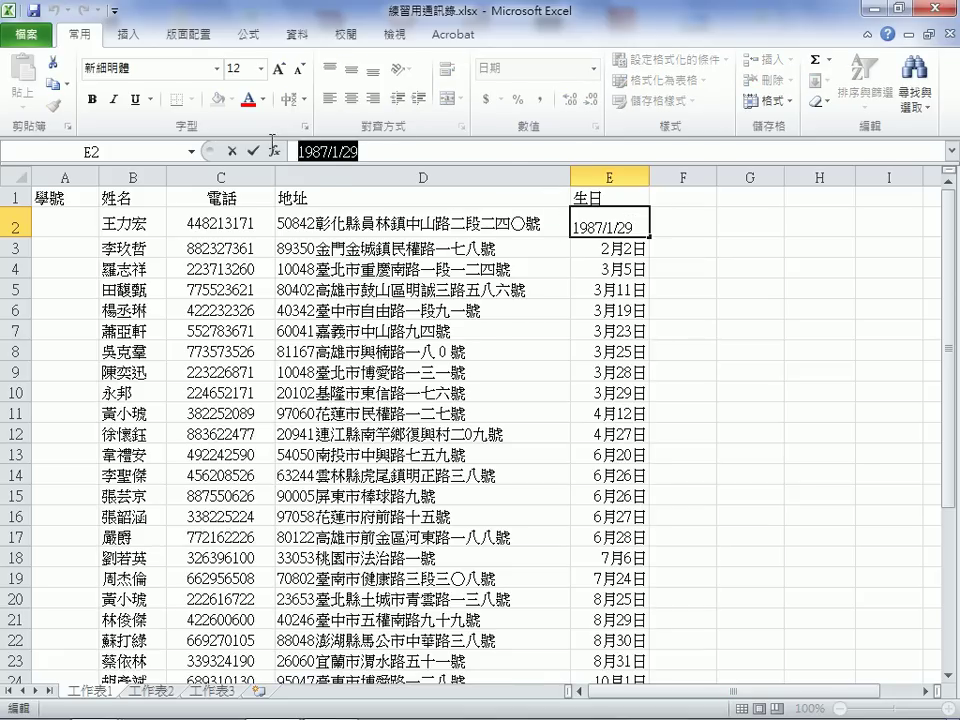
left_click(640, 211)
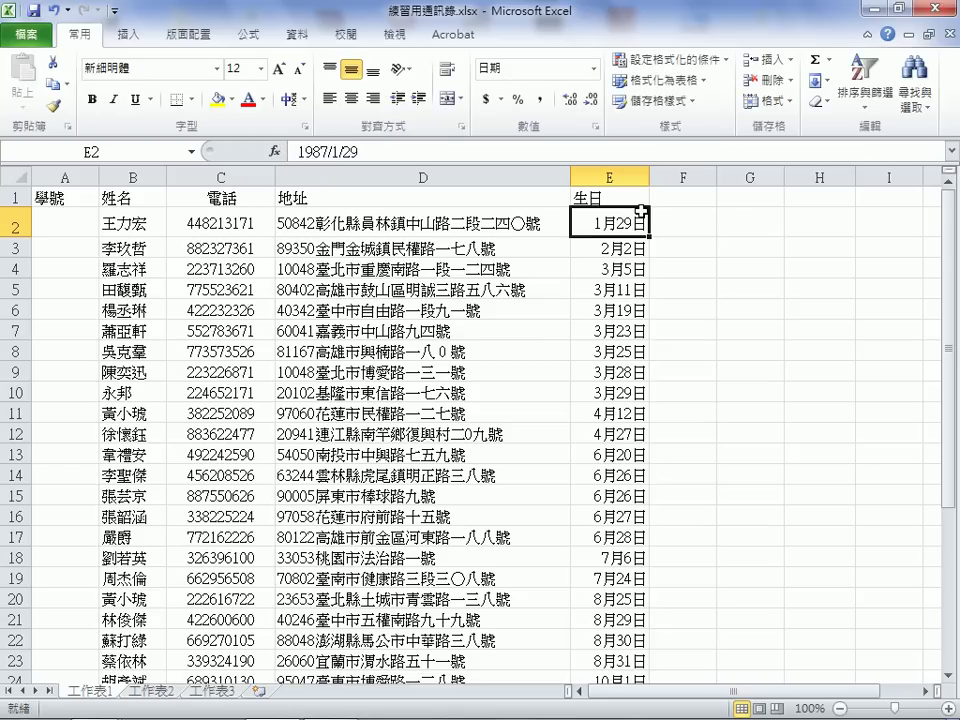
Reformat the 生日 column with a year/month/day date type, showing dates like 1987/1/29
left_click(623, 177)
right_click(626, 180)
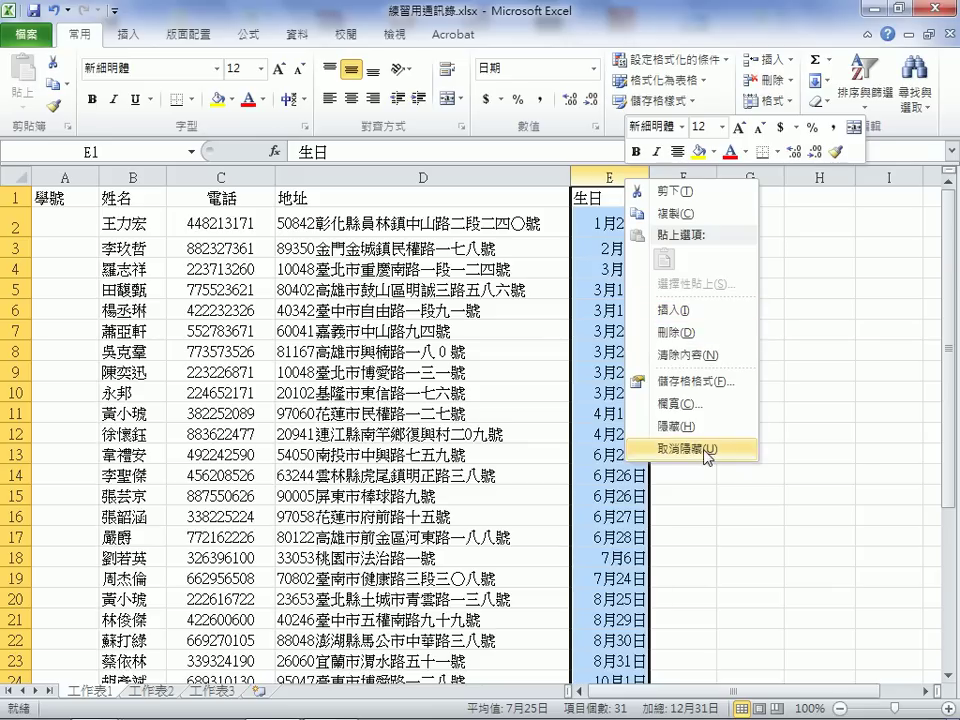
left_click(722, 380)
left_click_drag(630, 156, 153, 150)
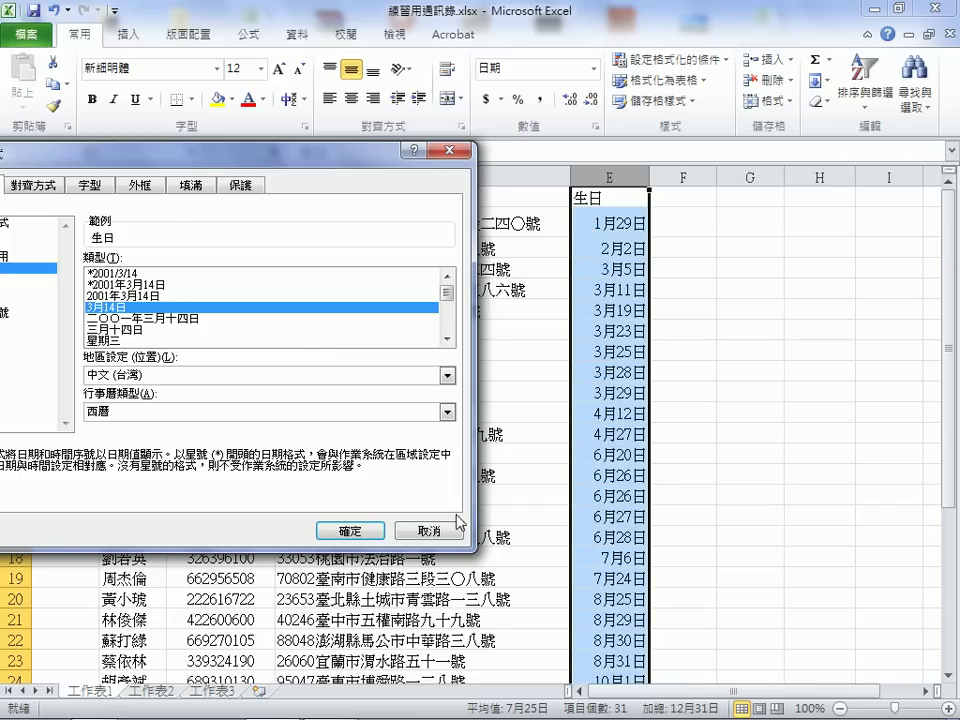
left_click(427, 530)
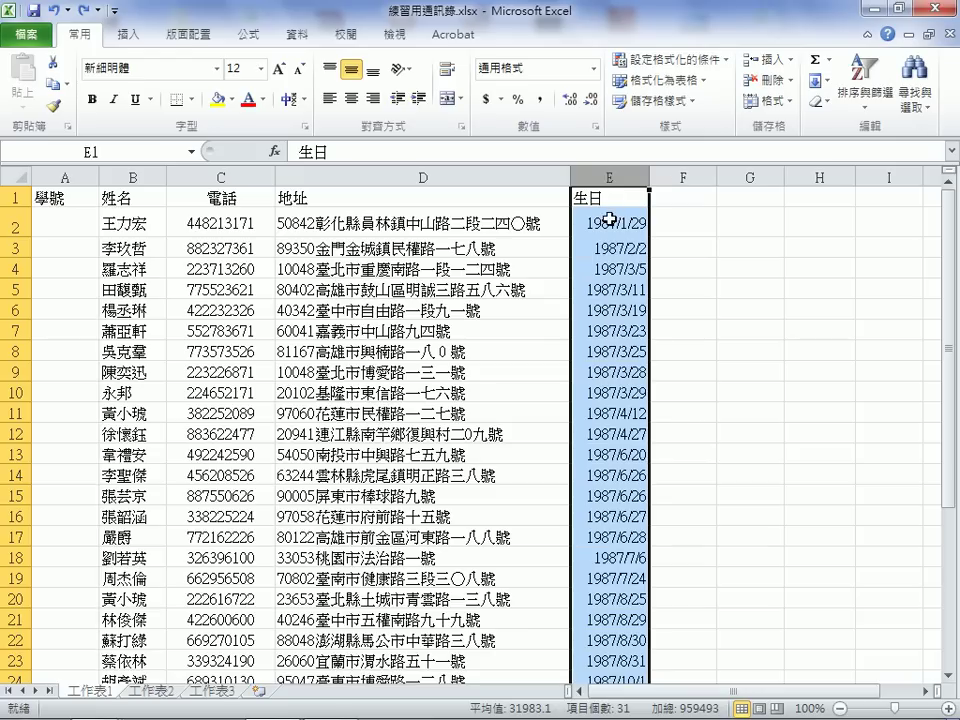
left_click(609, 220)
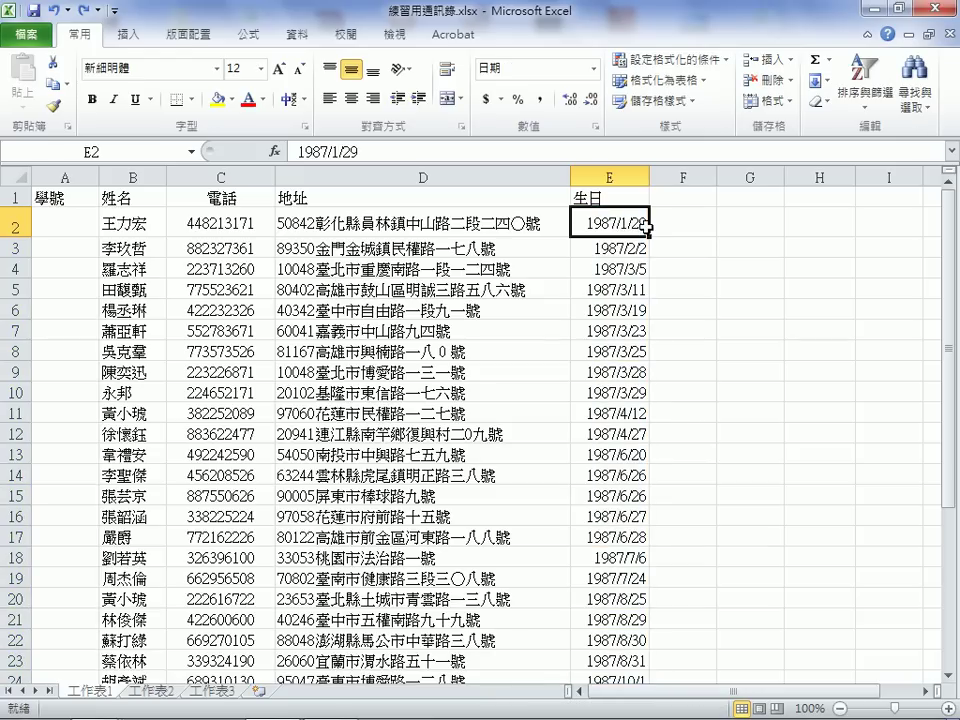
Bring up the date formats for column E and browse the list of date types
left_click(611, 178)
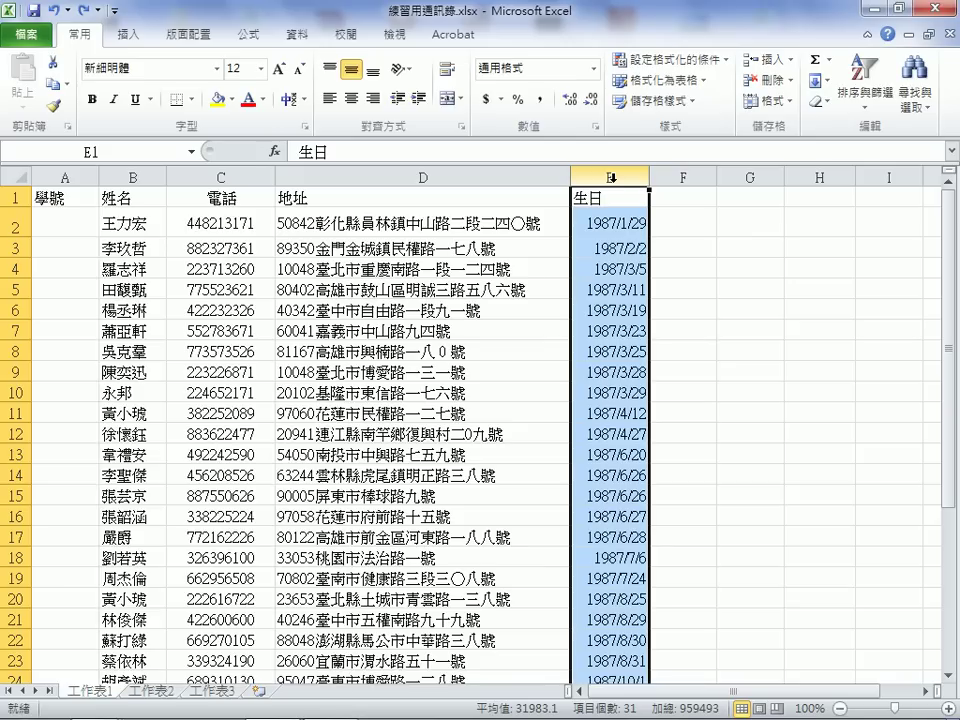
right_click(613, 180)
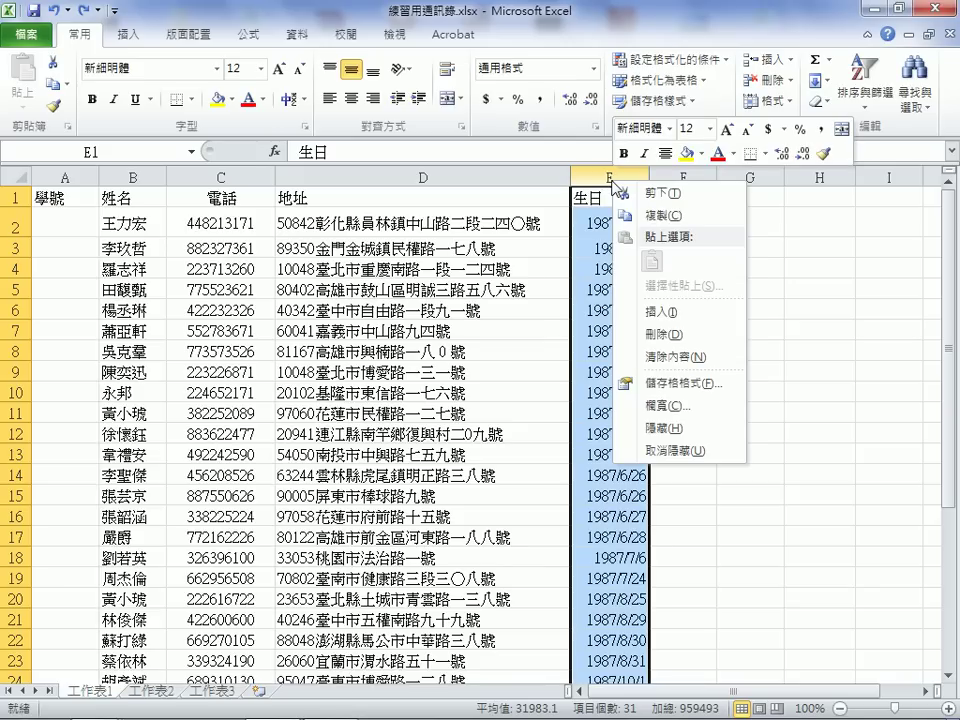
left_click(681, 383)
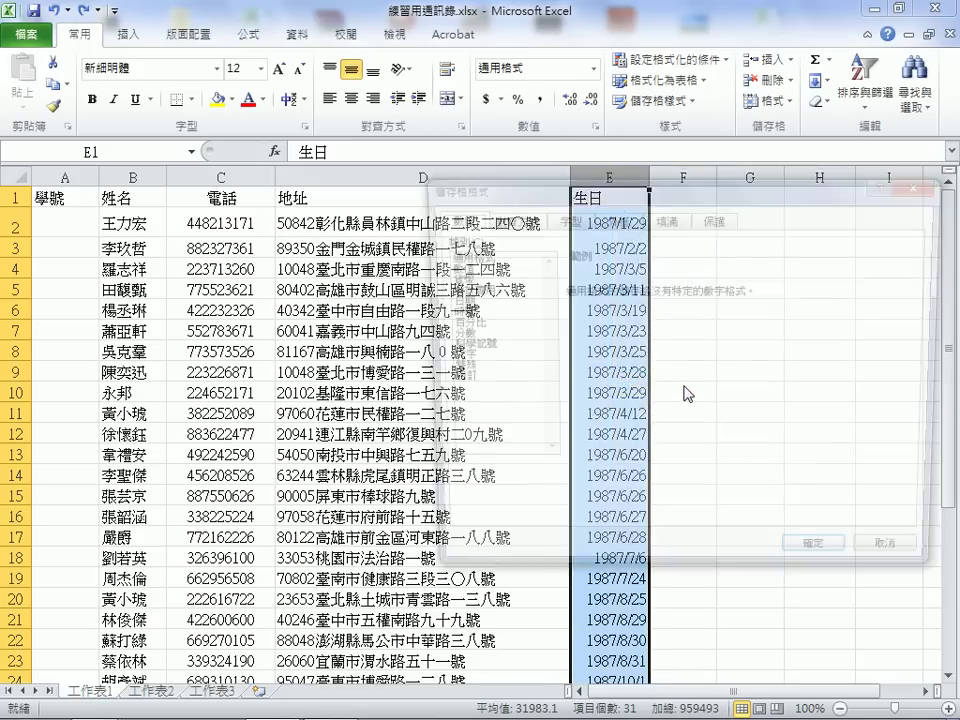
left_click(460, 301)
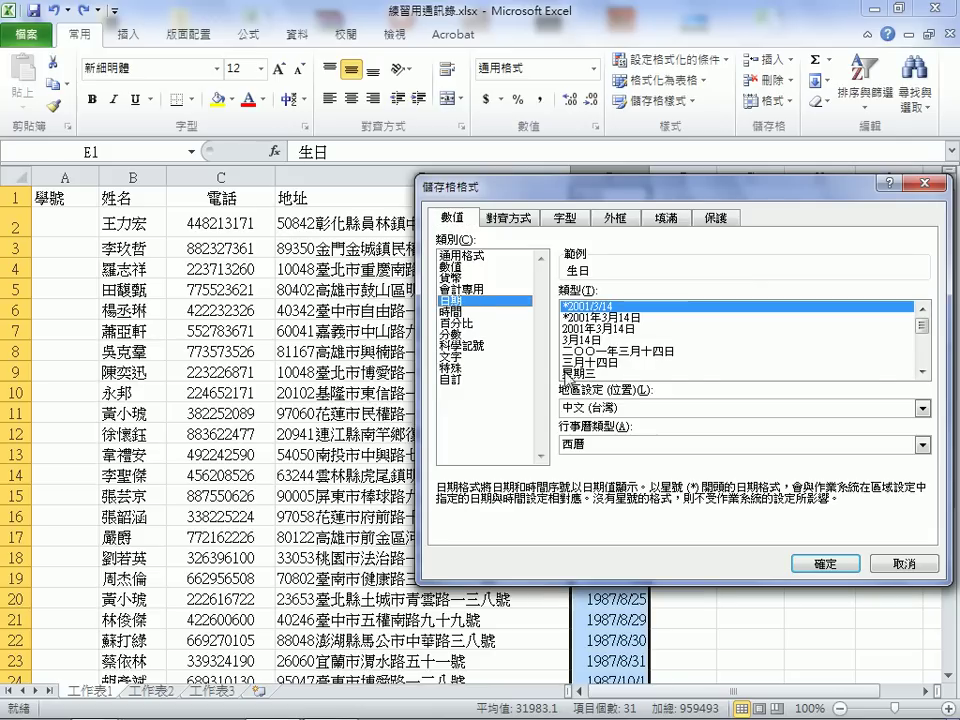
left_click(921, 372)
left_click(921, 372)
left_click(921, 372)
left_click(921, 372)
left_click(921, 372)
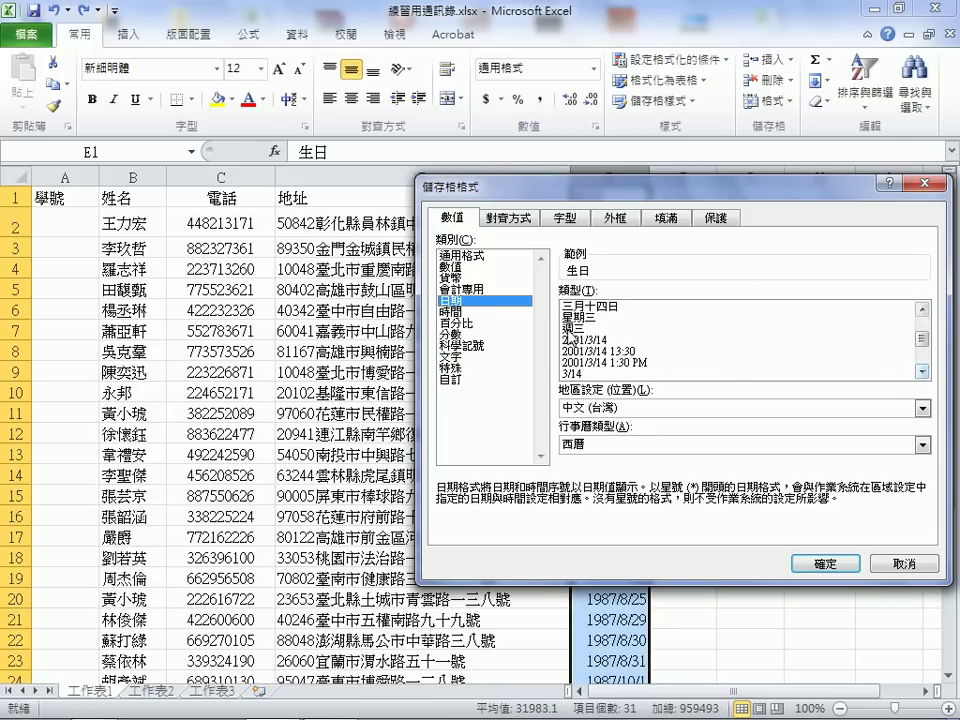
left_click(921, 371)
left_click(921, 371)
left_click(921, 371)
left_click(921, 371)
left_click(921, 371)
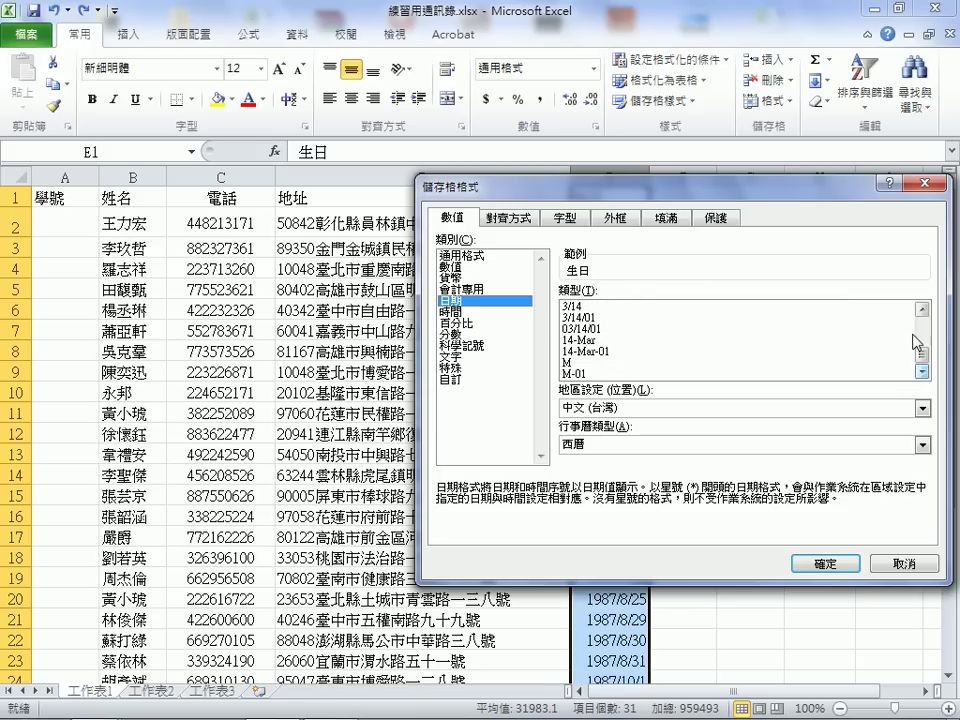
mouse_move(922, 362)
left_mouse_down()
mouse_move(931, 337)
mouse_move(943, 338)
left_mouse_up()
Apply the 星期三 weekday date type to the birthdays
left_click(593, 328)
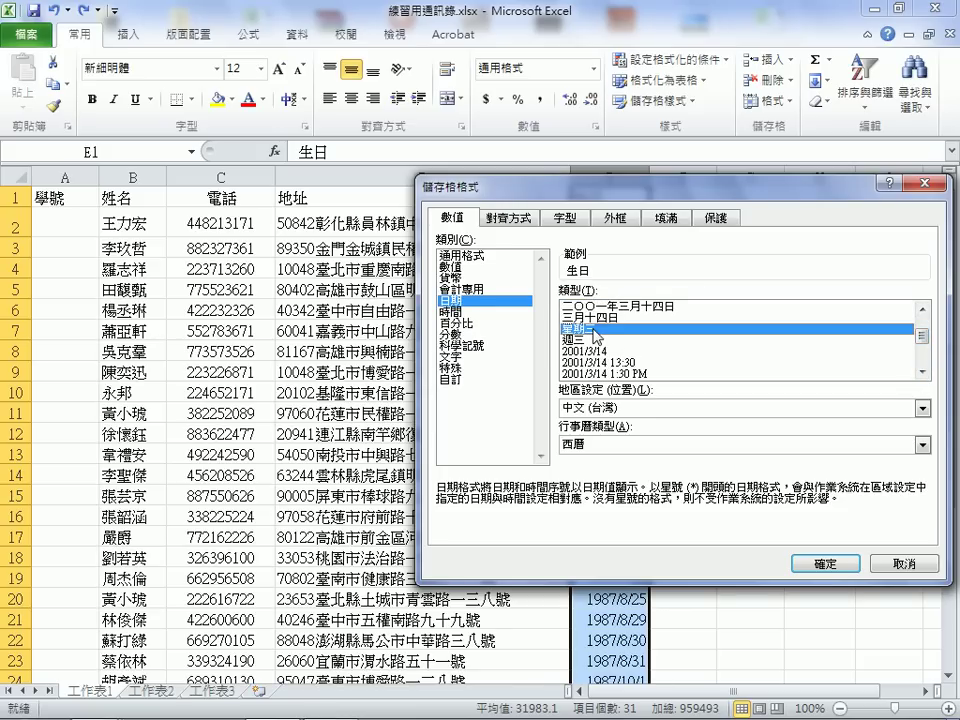
left_click_drag(658, 196, 190, 85)
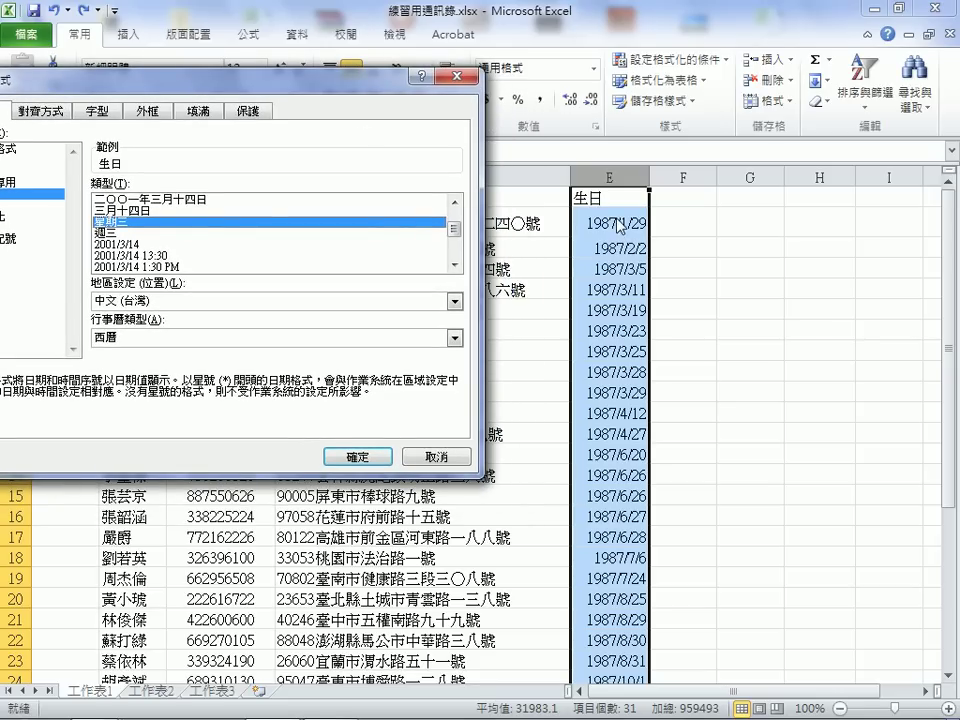
left_click(357, 457)
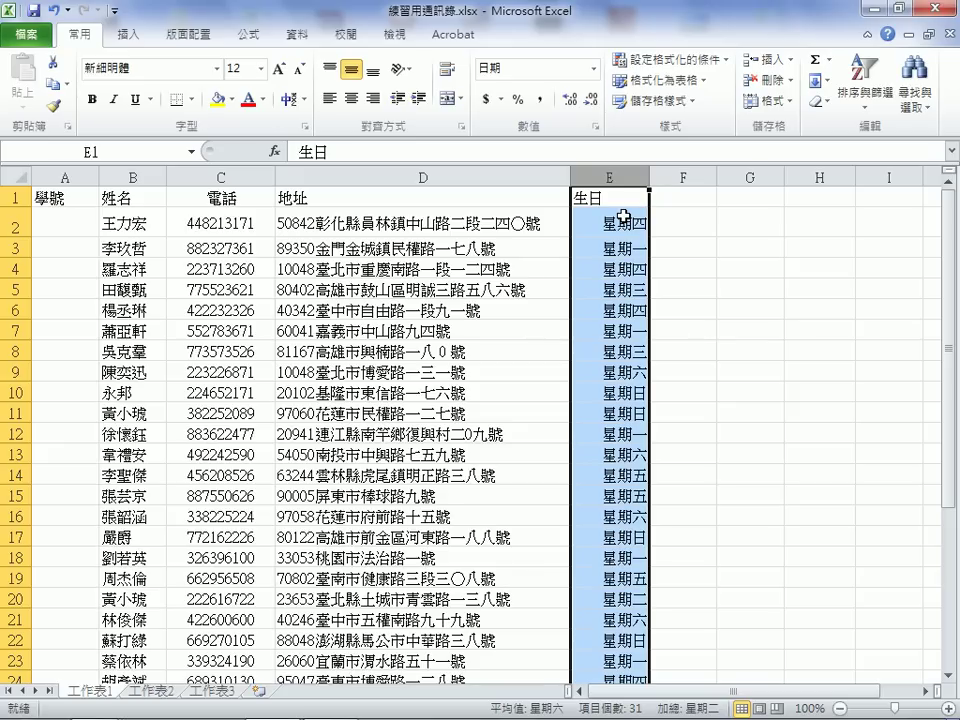
left_click(858, 85)
left_click(877, 131)
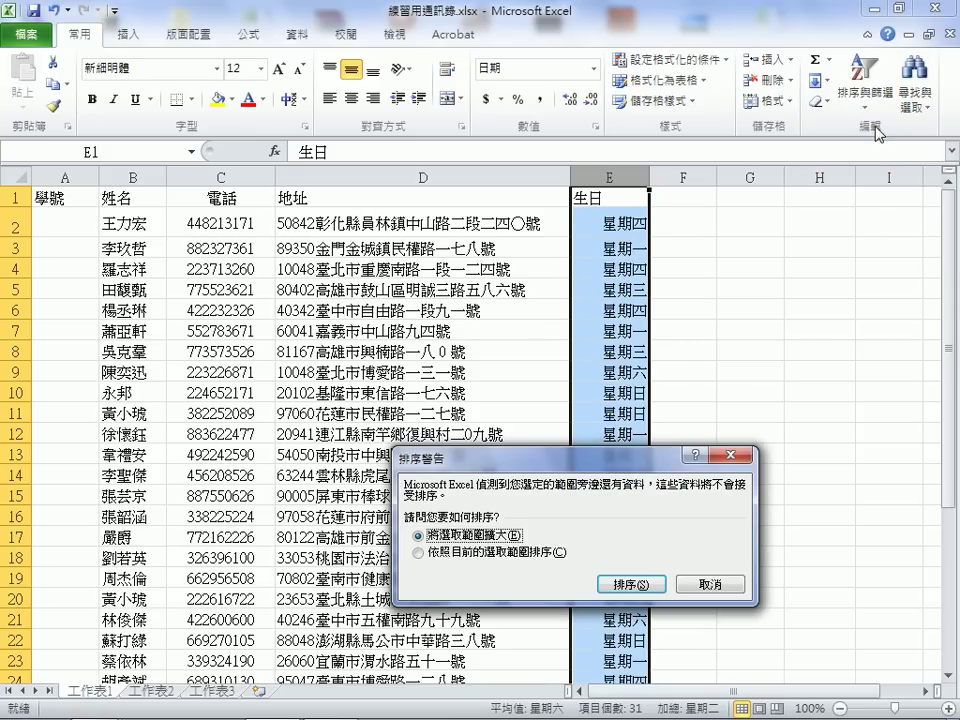
left_click(722, 584)
key("Down")
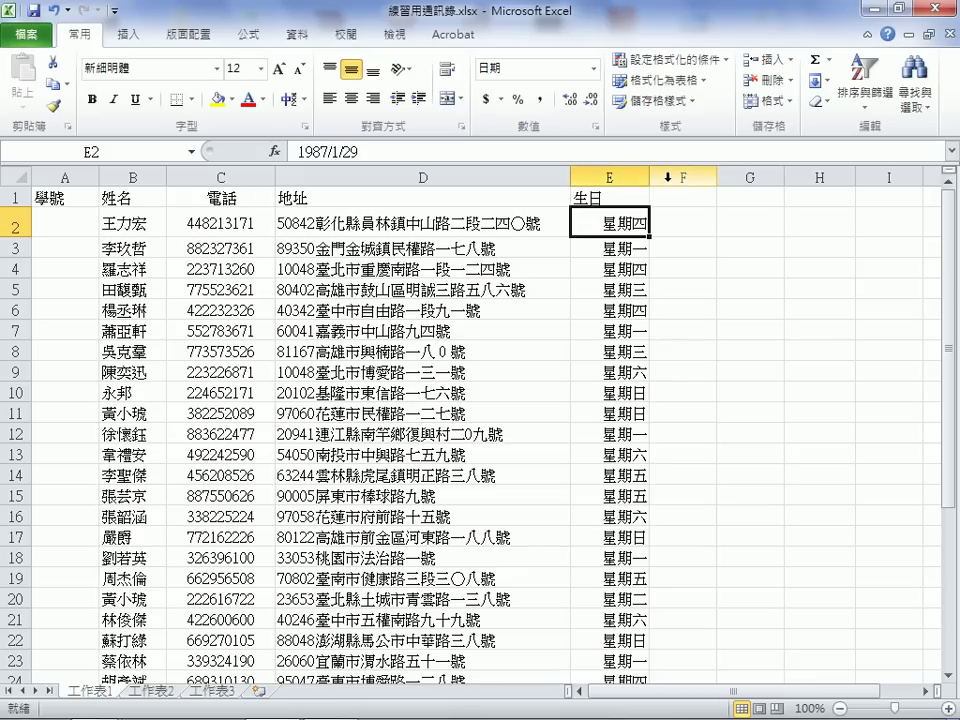
left_click(860, 78)
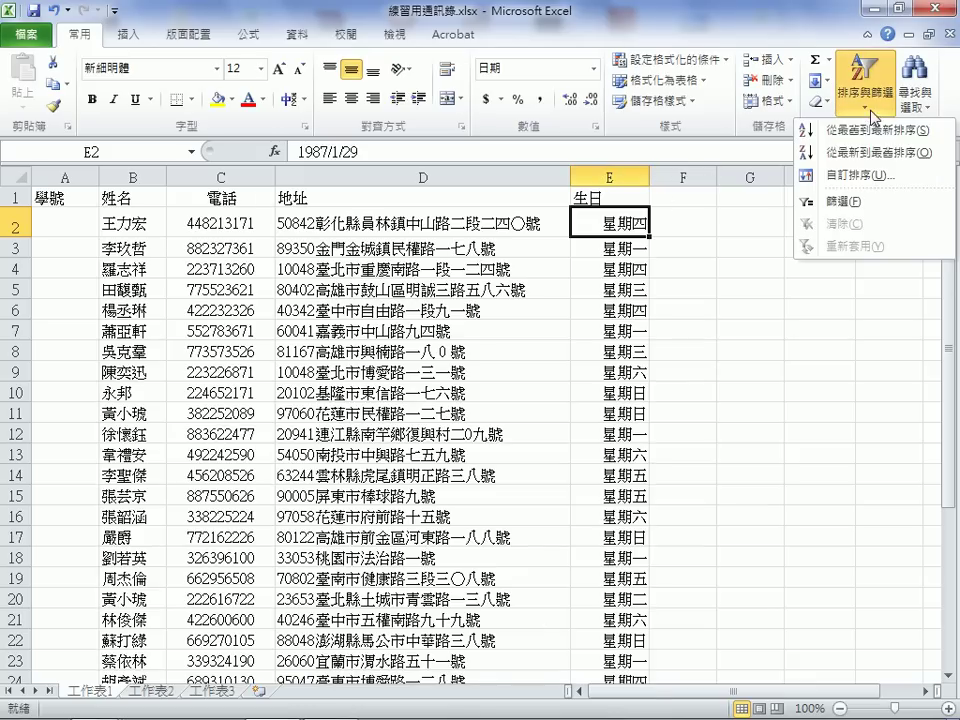
left_click(872, 131)
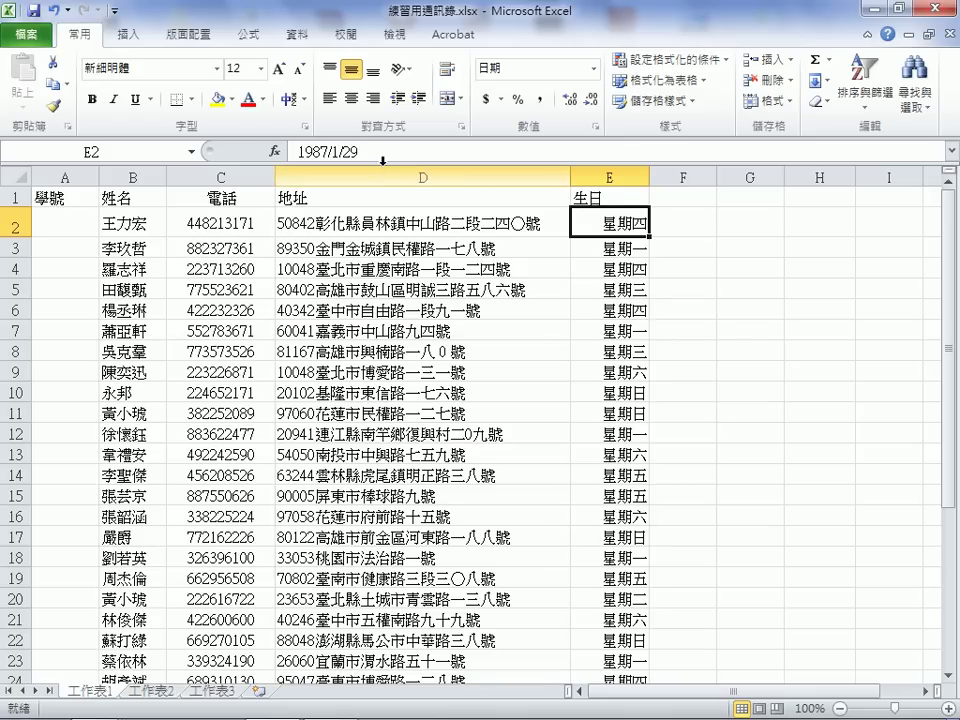
left_click_drag(381, 157, 293, 150)
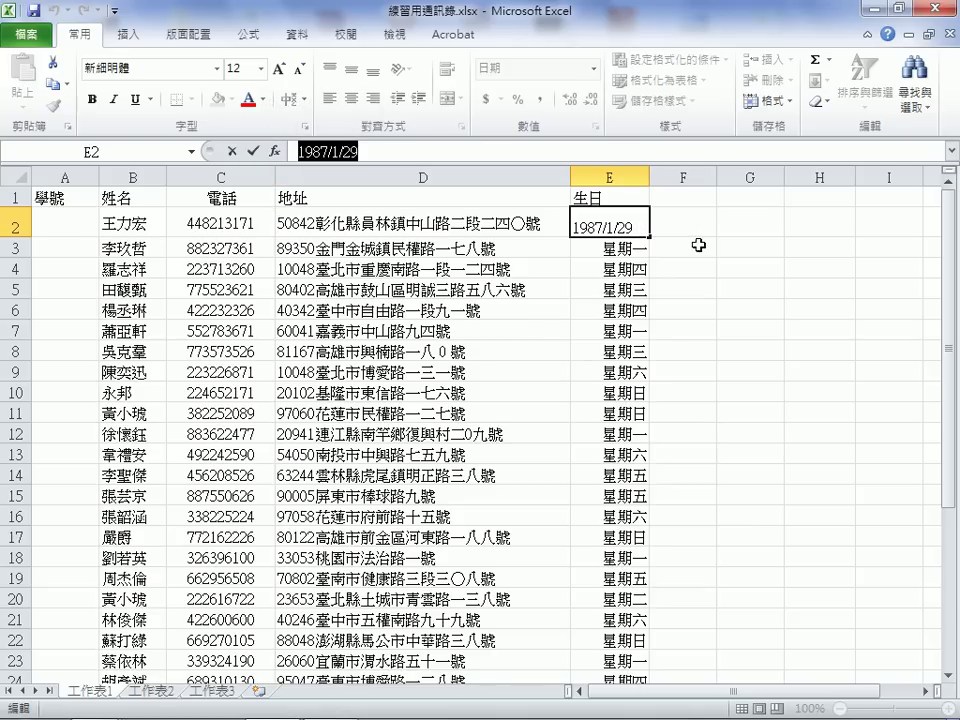
key("Escape")
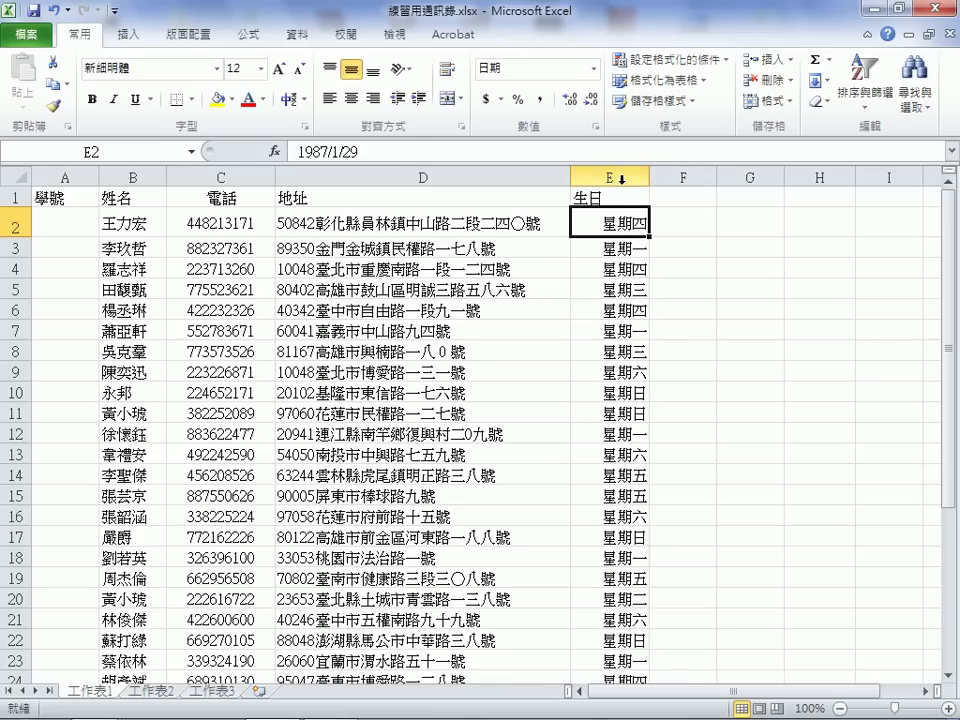
key("ctrl+shift+Down")
key("ctrl+shift+Left")
key("ctrl+shift+Left")
Confirm column E shows full dates, select F2, and bring up the Word date-function notes
left_click(622, 180)
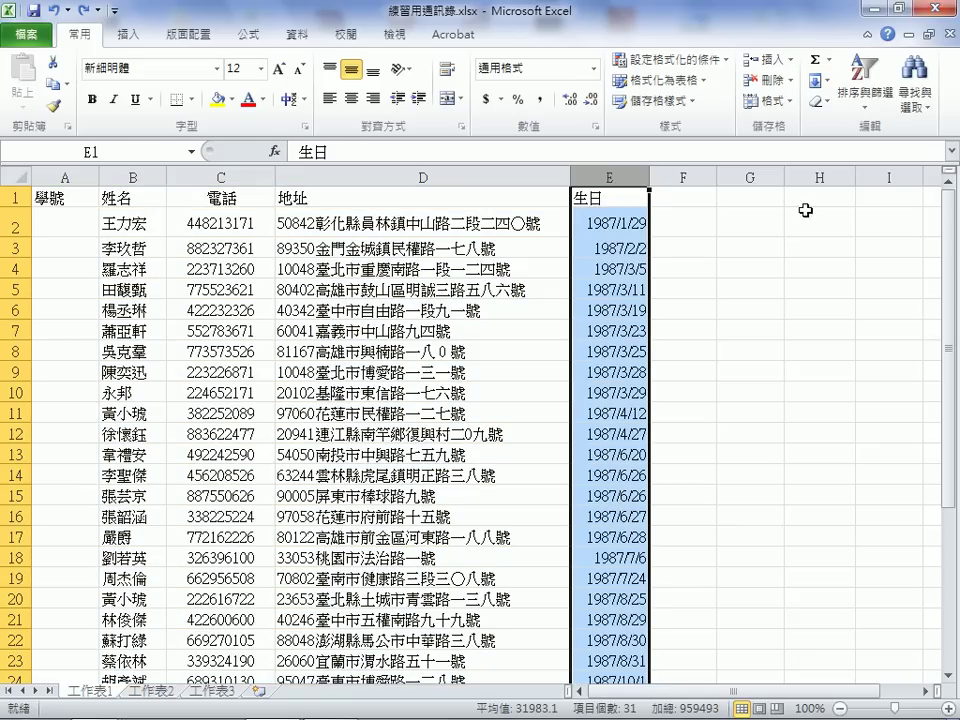
left_click(701, 221)
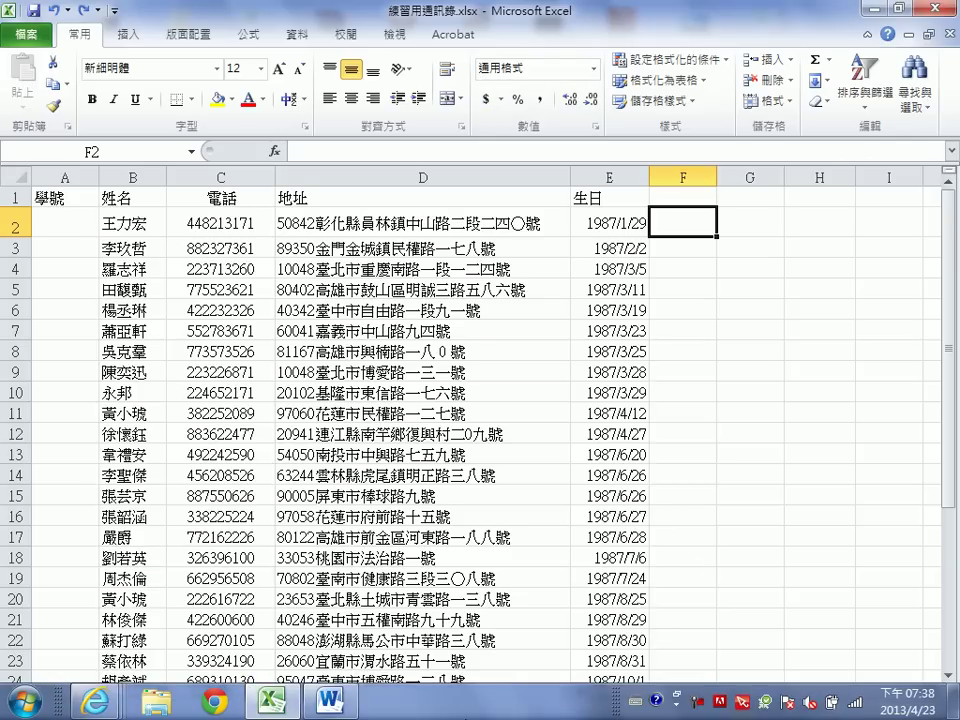
left_click(331, 701)
Review the 'Excel 的日期函數' table in Word, briefly highlighting 函數 in the title
left_click(531, 245)
left_click_drag(531, 245, 577, 246)
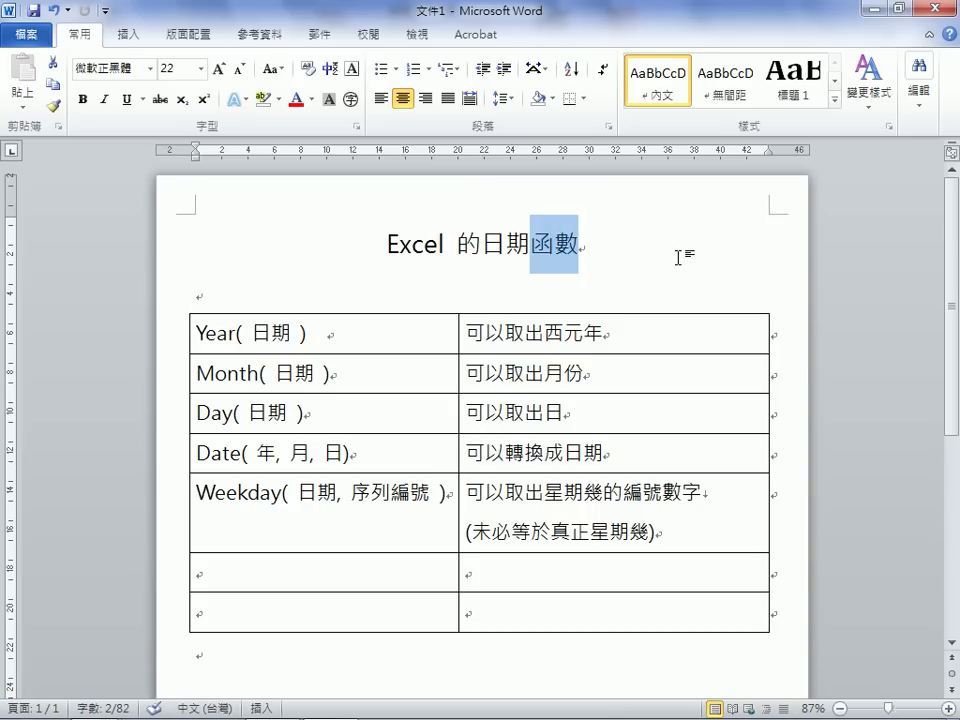
key("Left")
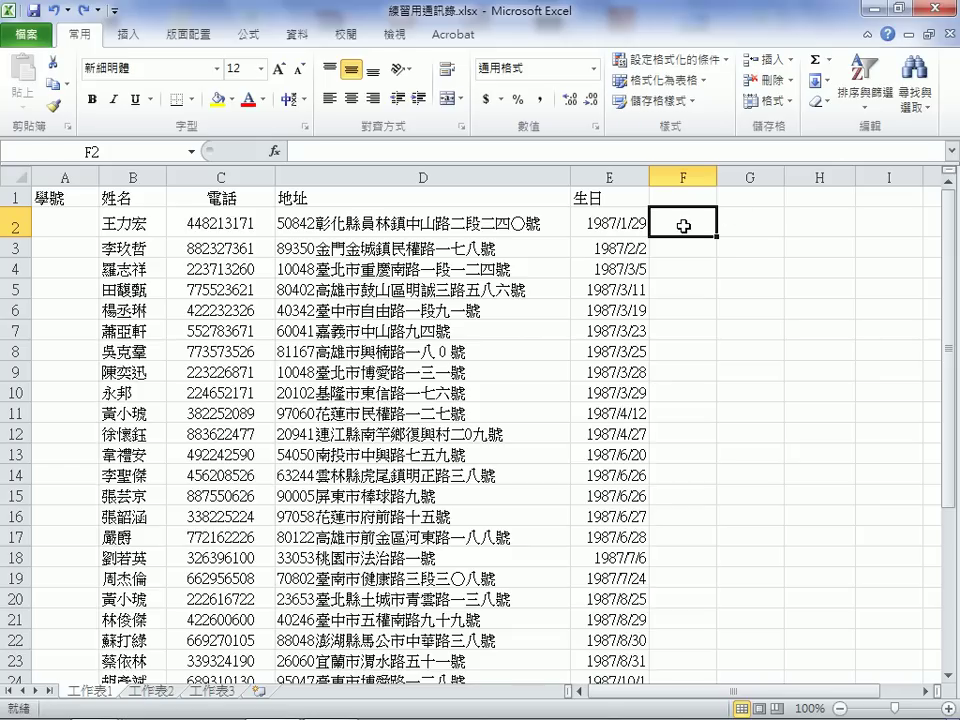
Start a formula with = in F2, then return to the Word date-function table
double_click(684, 226)
type("=")
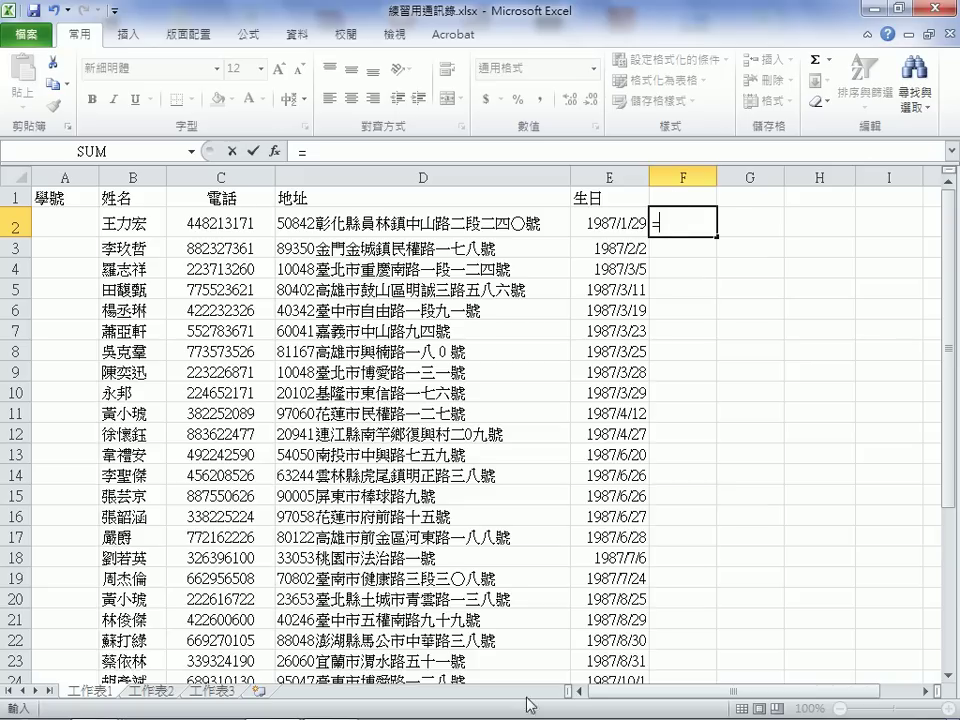
left_click(350, 710)
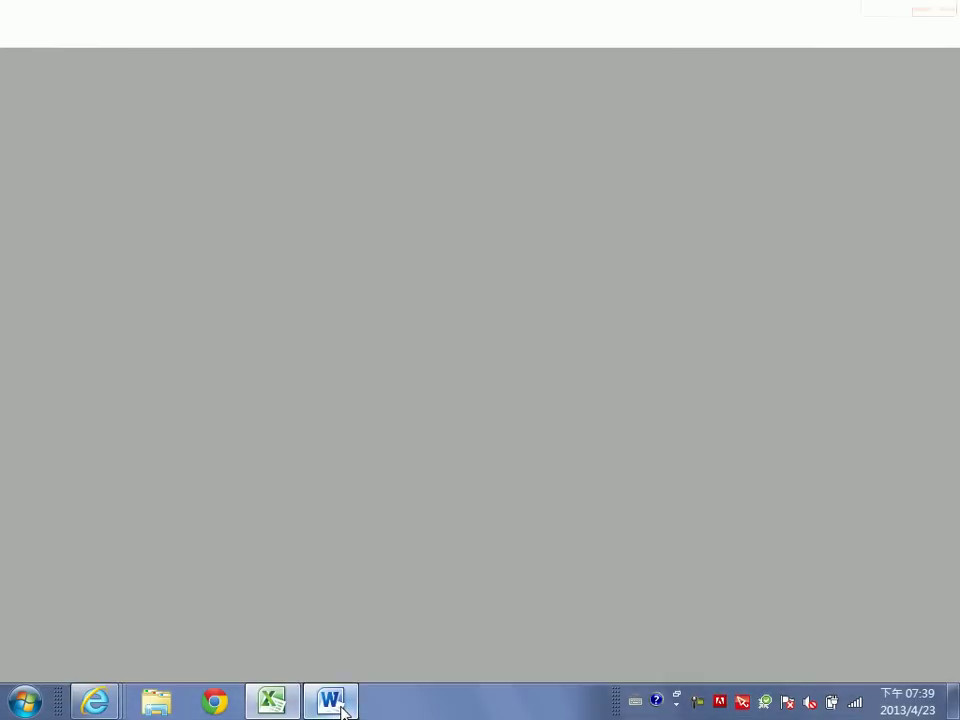
mouse_move(183, 307)
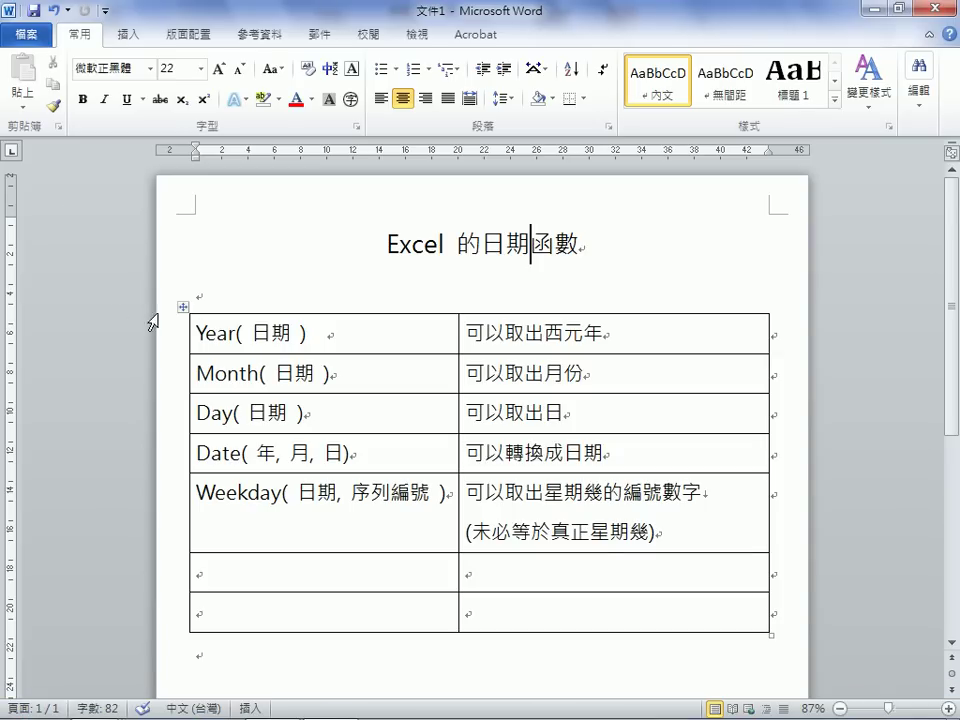
Highlight the Year, Month and Day function rows in the Word table, then minimize Word to return to Excel
mouse_move(197, 332)
left_mouse_down()
mouse_move(272, 338)
mouse_move(617, 413)
left_mouse_up()
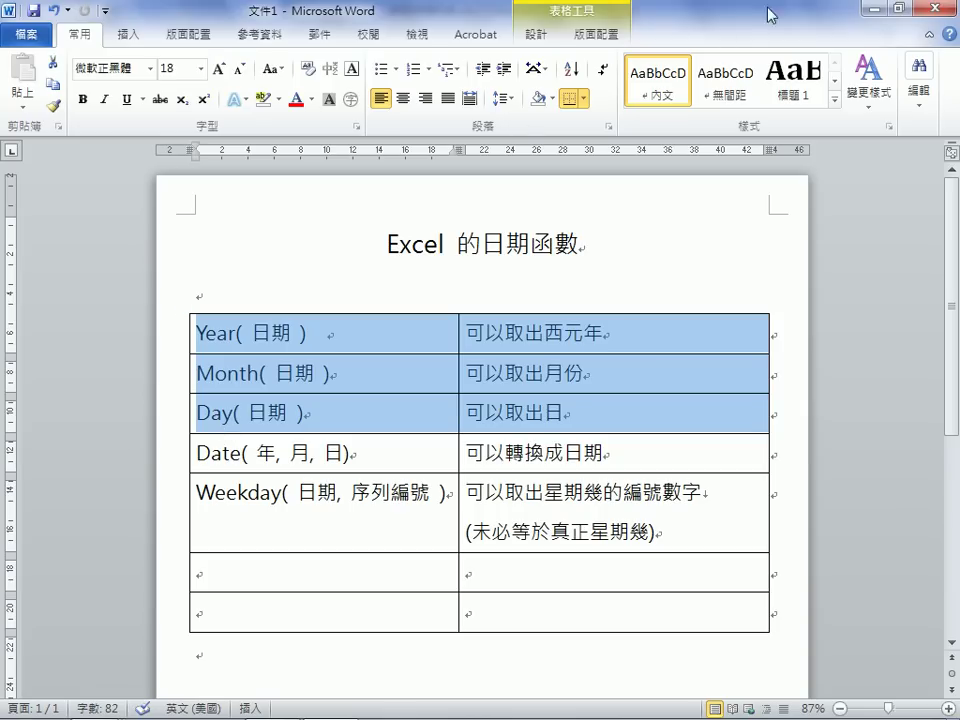
left_click(872, 10)
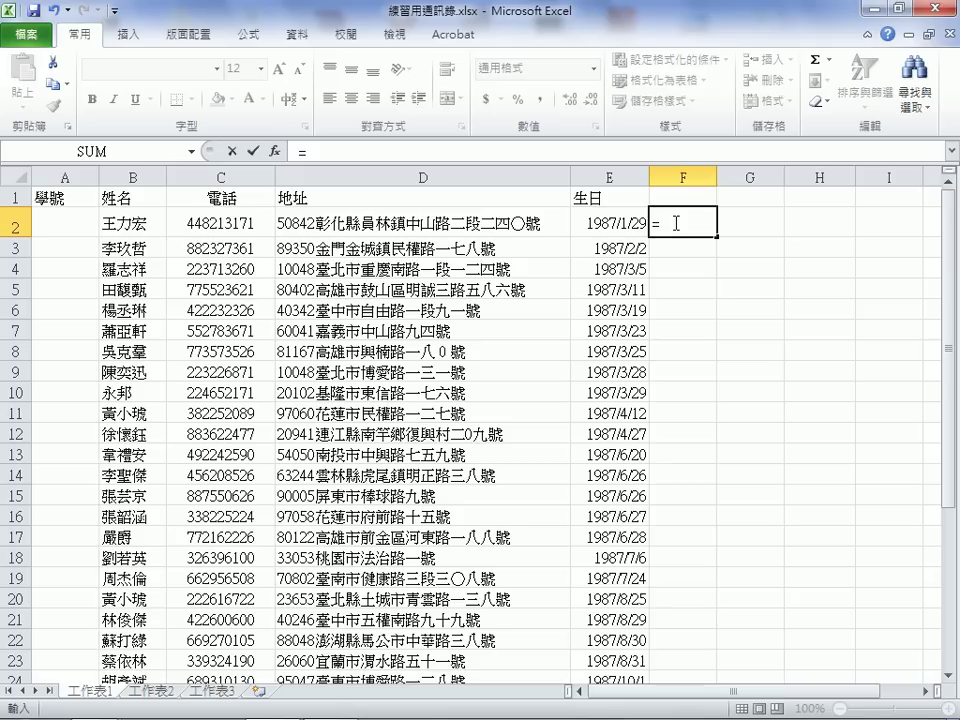
type("year")
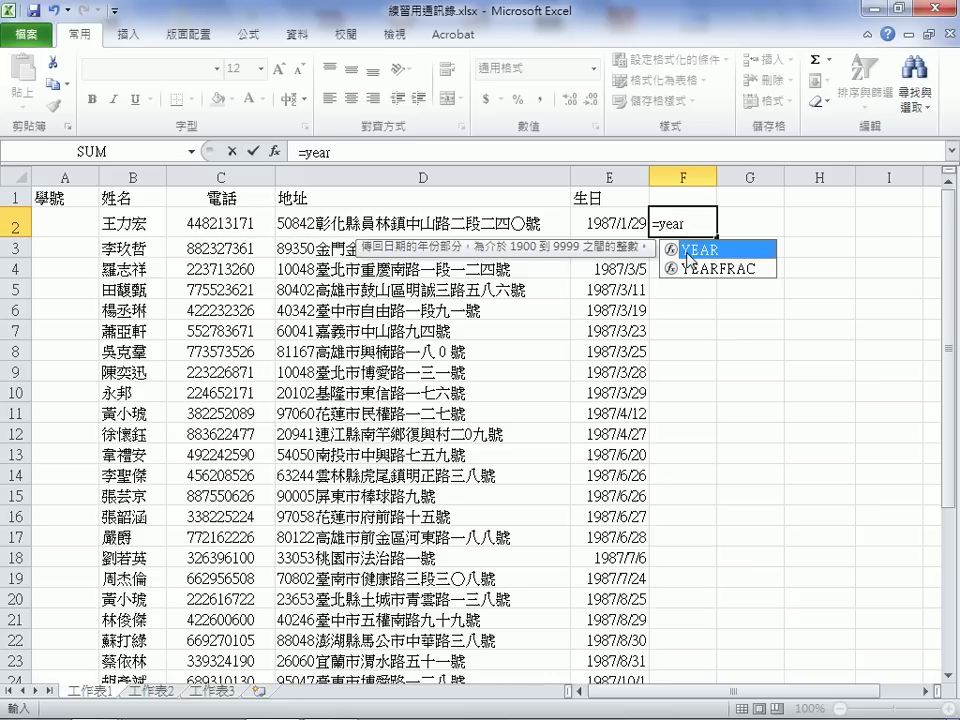
double_click(686, 252)
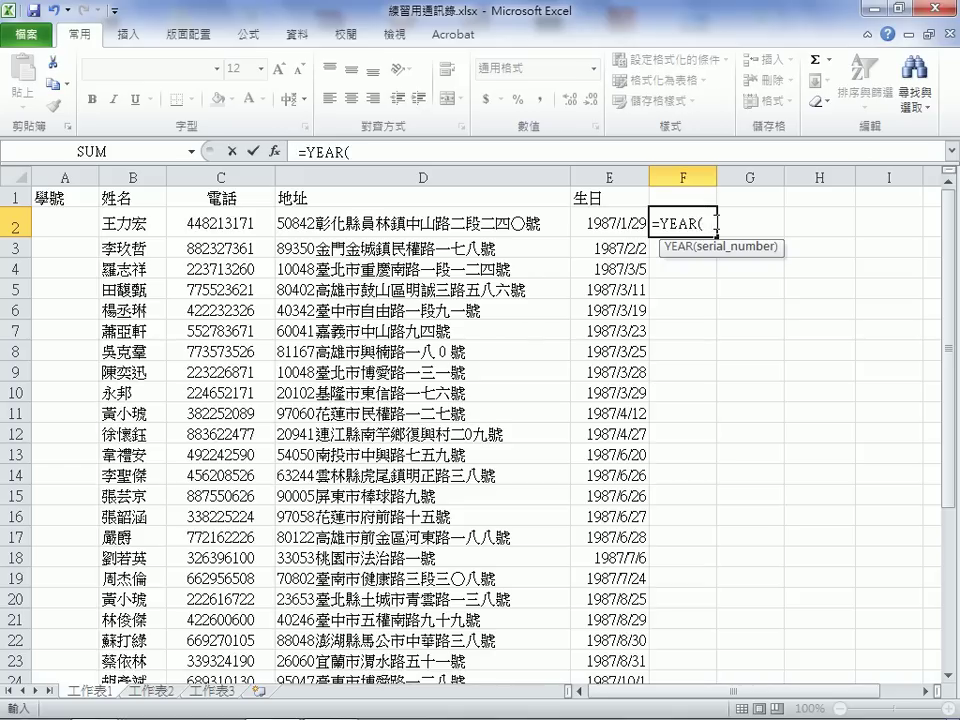
type(")")
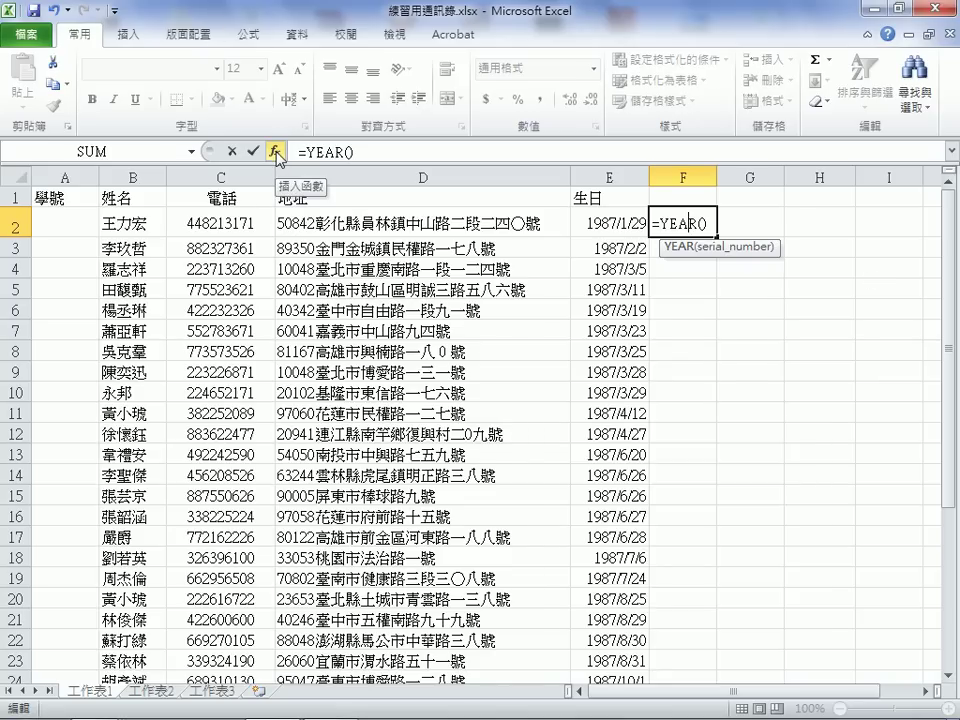
left_click(276, 153)
left_click(765, 603)
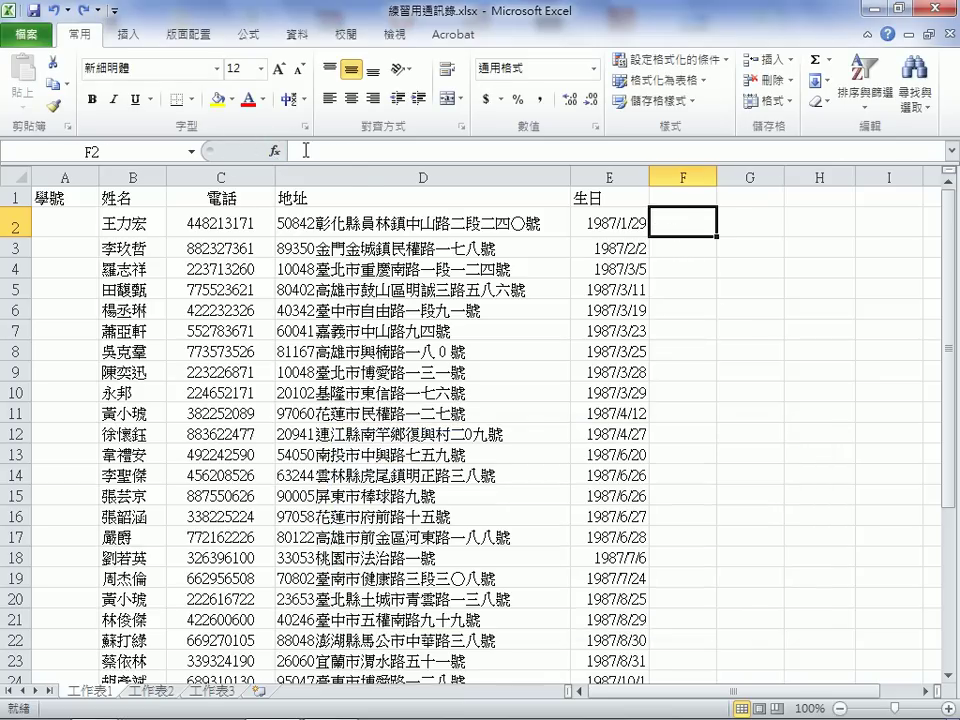
left_click(305, 150)
type("=")
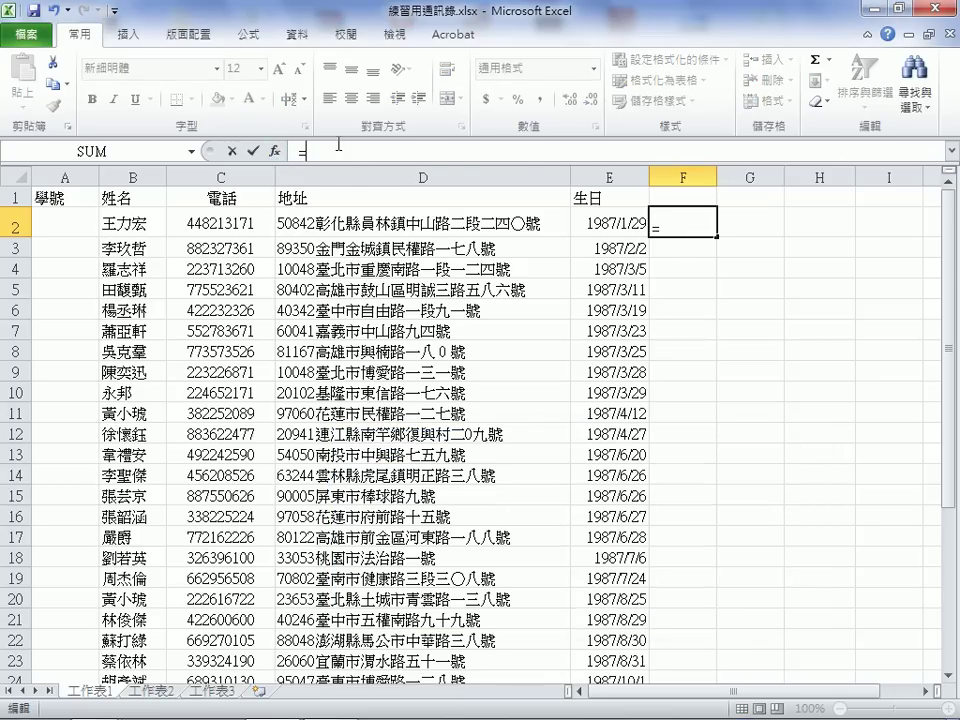
type("year()")
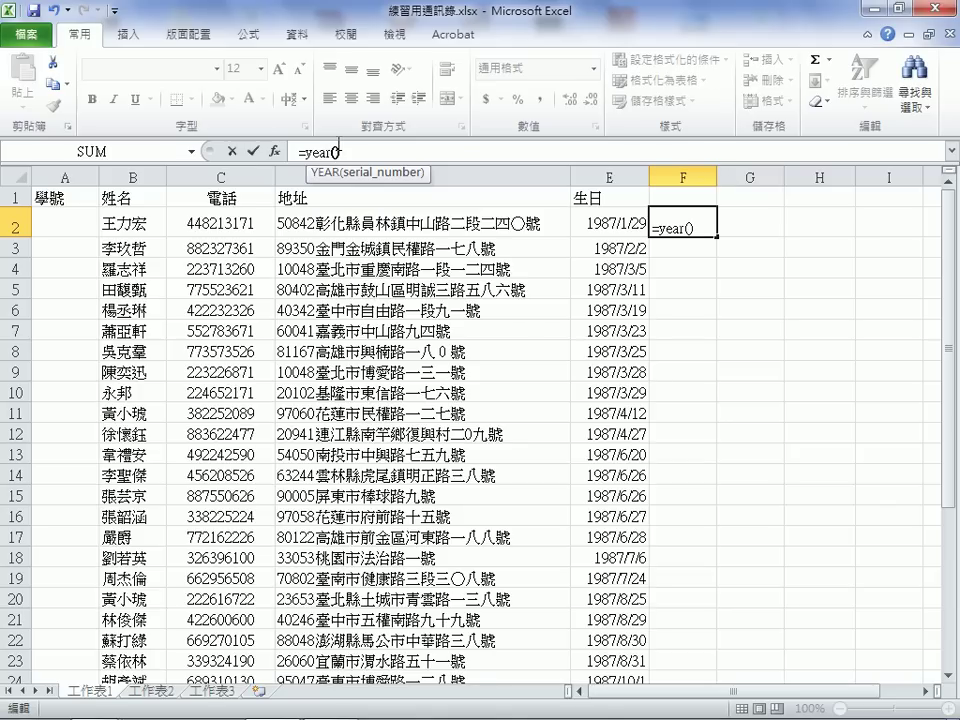
key("Escape")
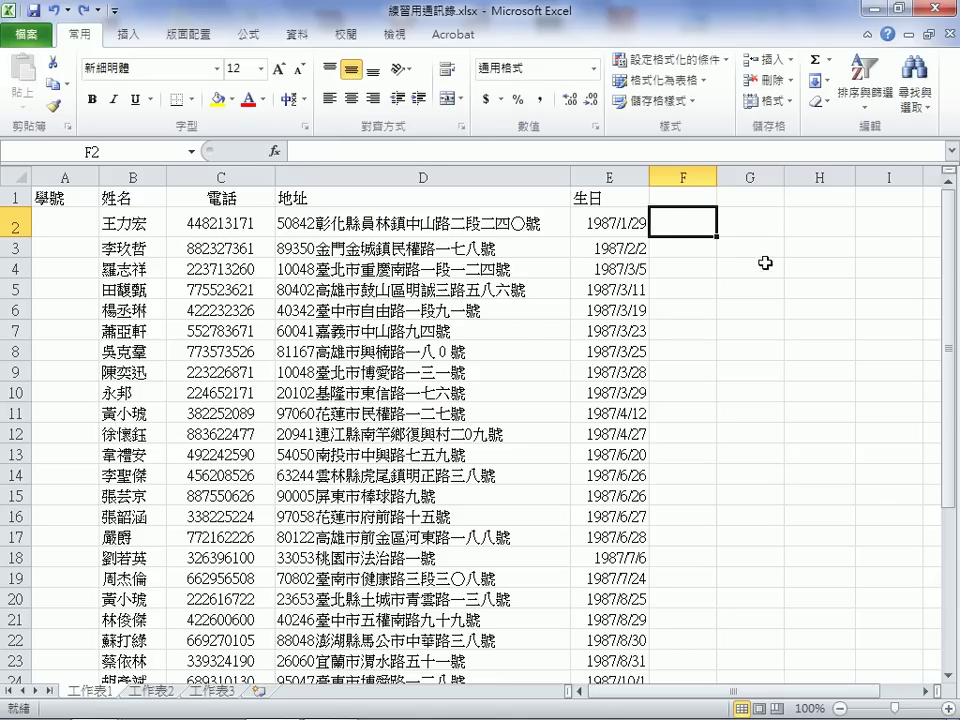
Enter =YEAR(E2) in F2 so it shows the first contact's birth year, 1987
double_click(677, 224)
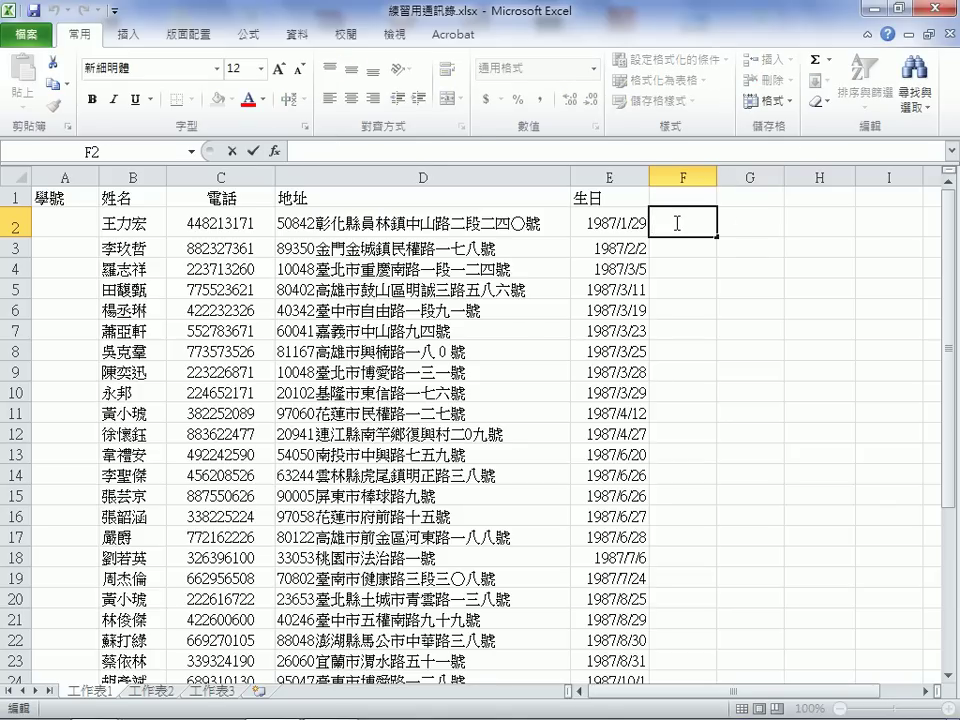
left_click(765, 223)
left_click(680, 217)
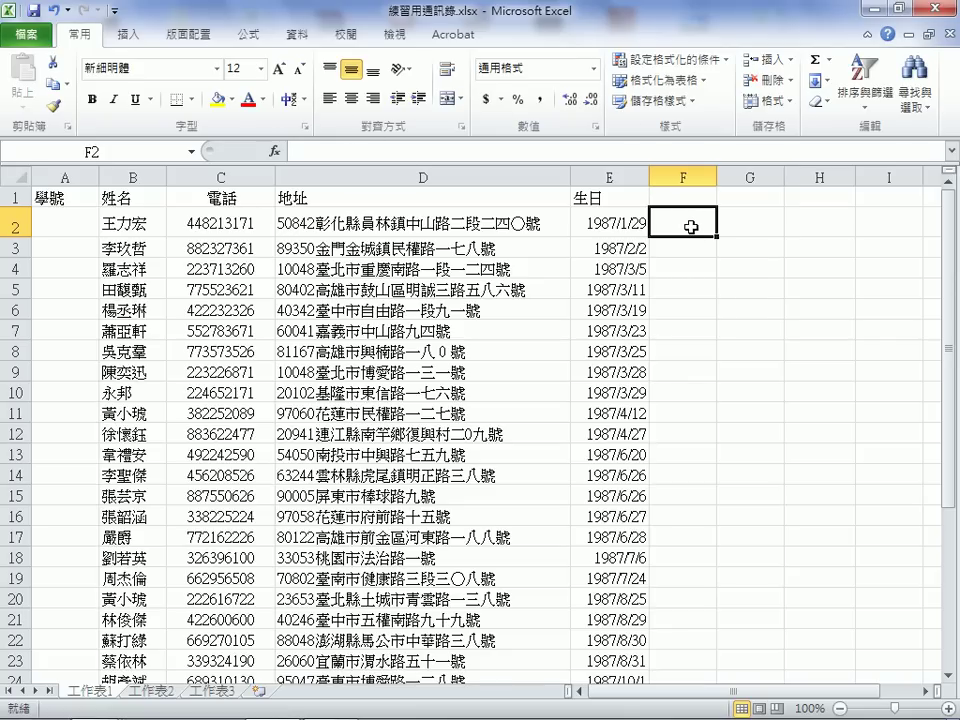
type("=")
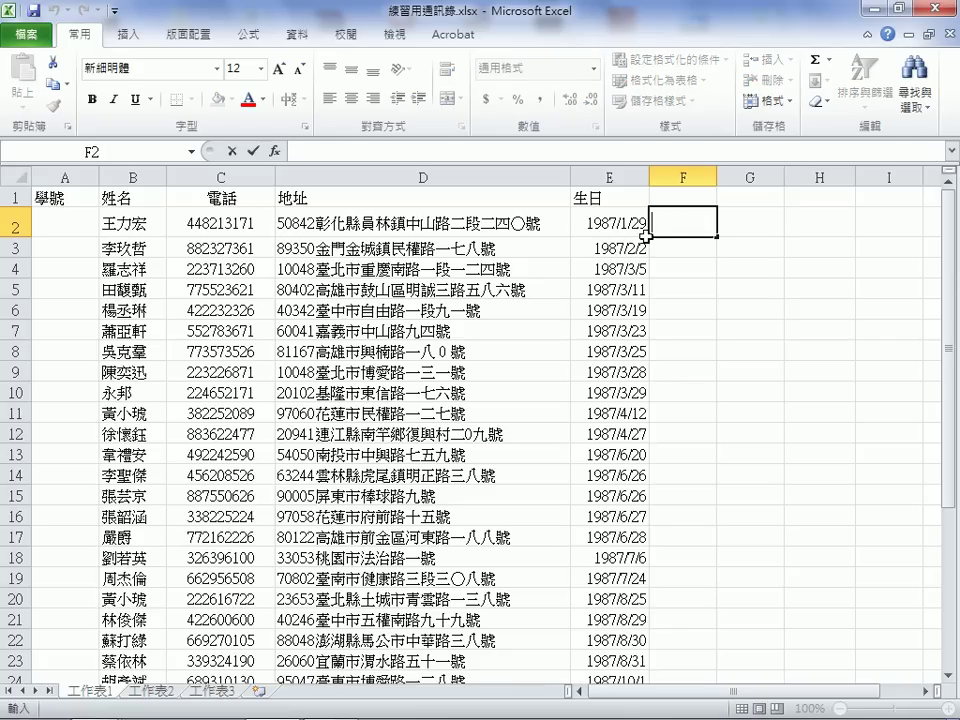
type("yea")
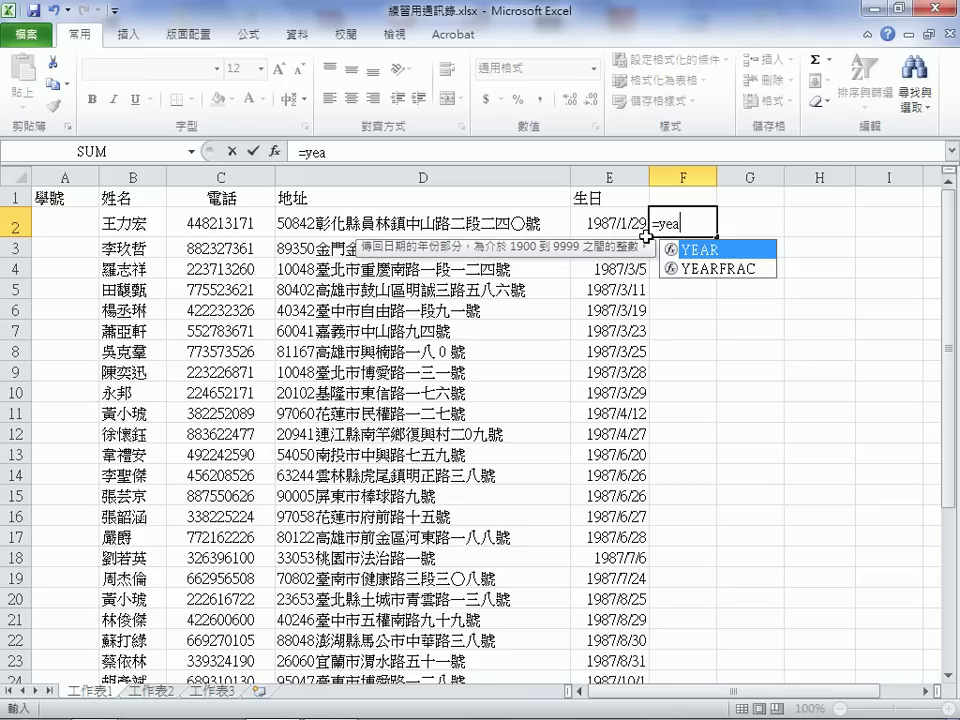
type("r(")
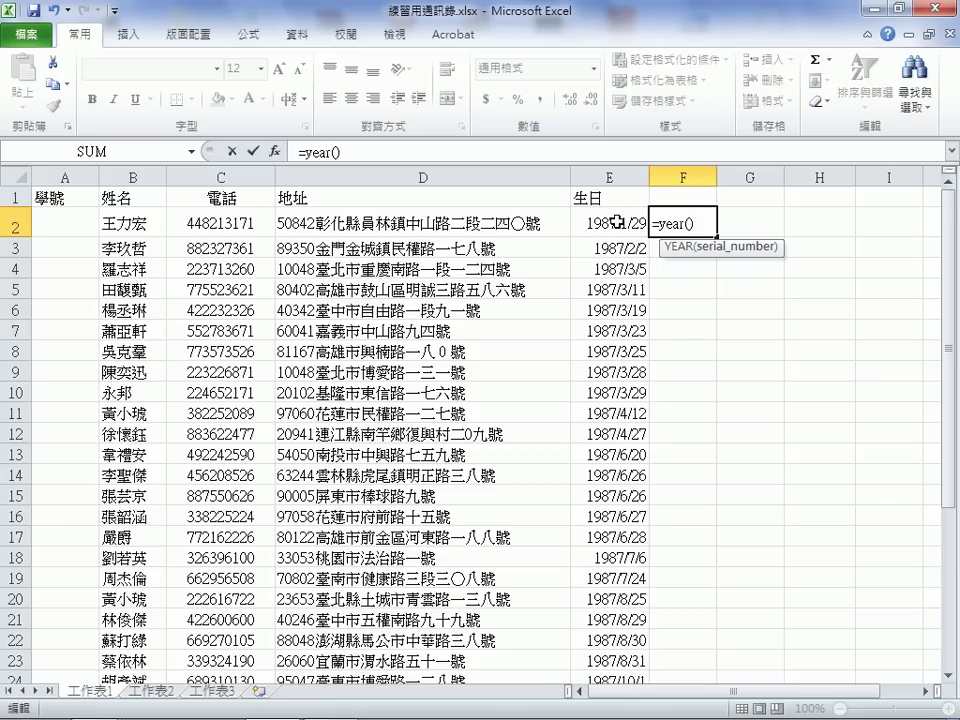
left_click(618, 218)
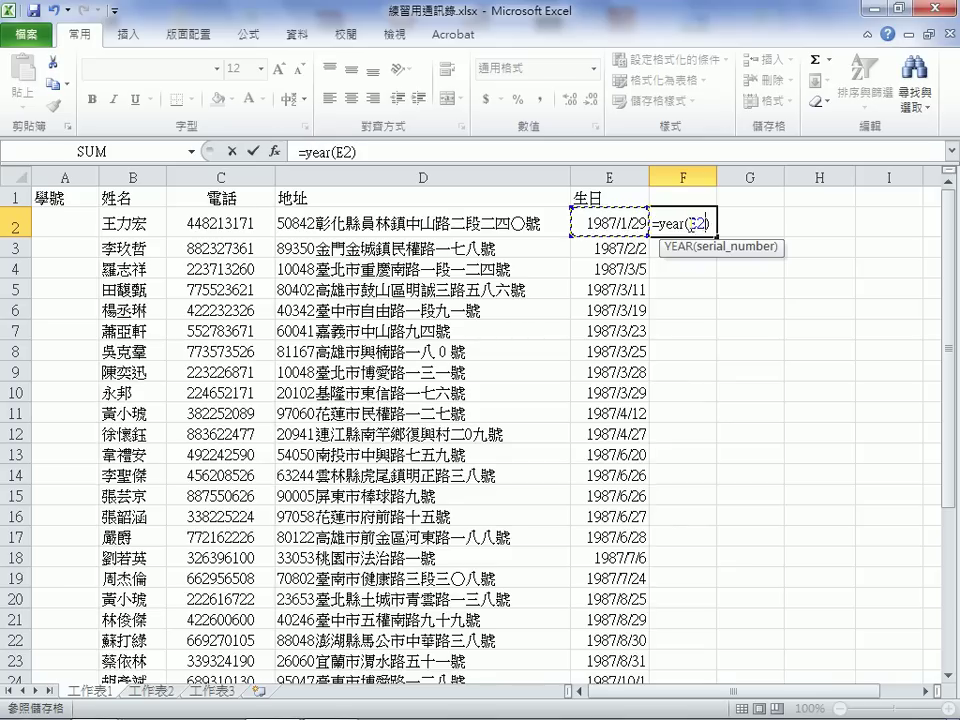
left_click(615, 172)
double_click(692, 222)
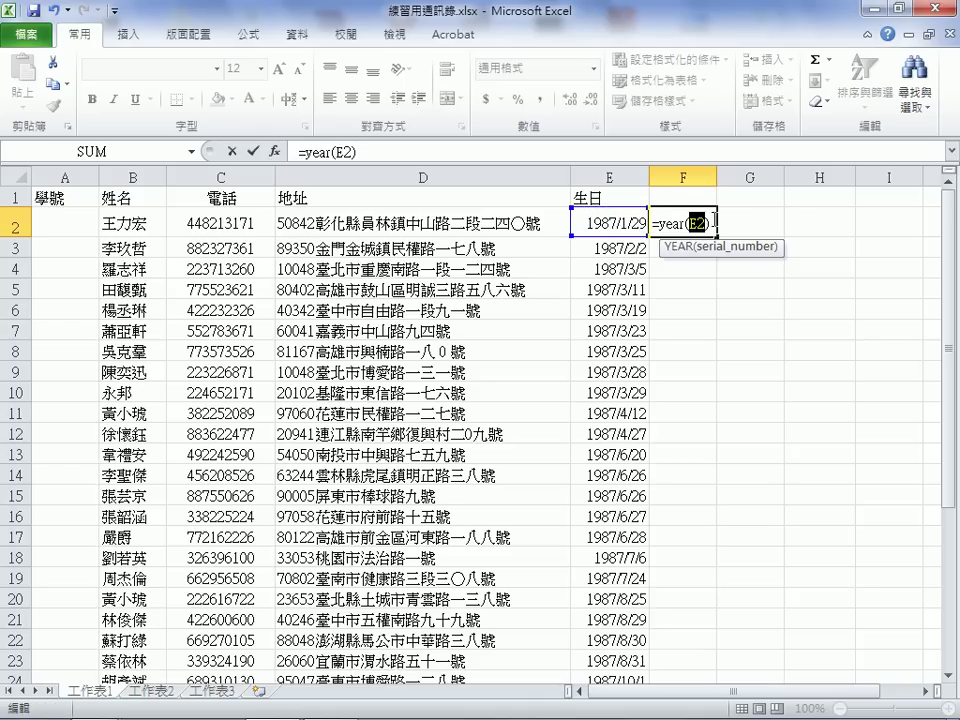
left_click(679, 224)
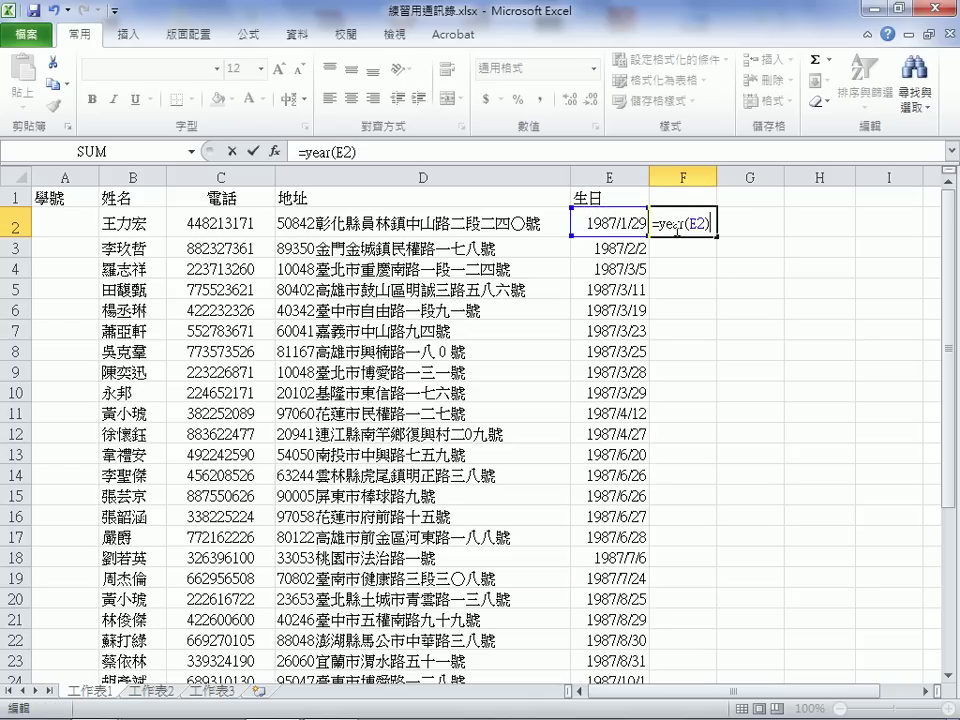
key("Return")
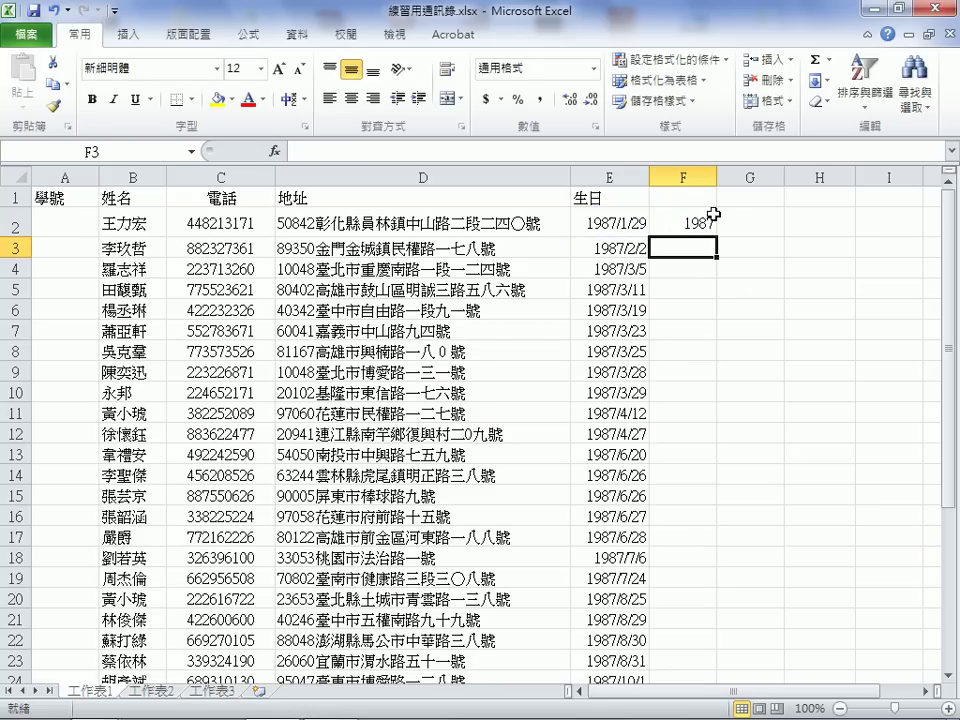
left_click(694, 219)
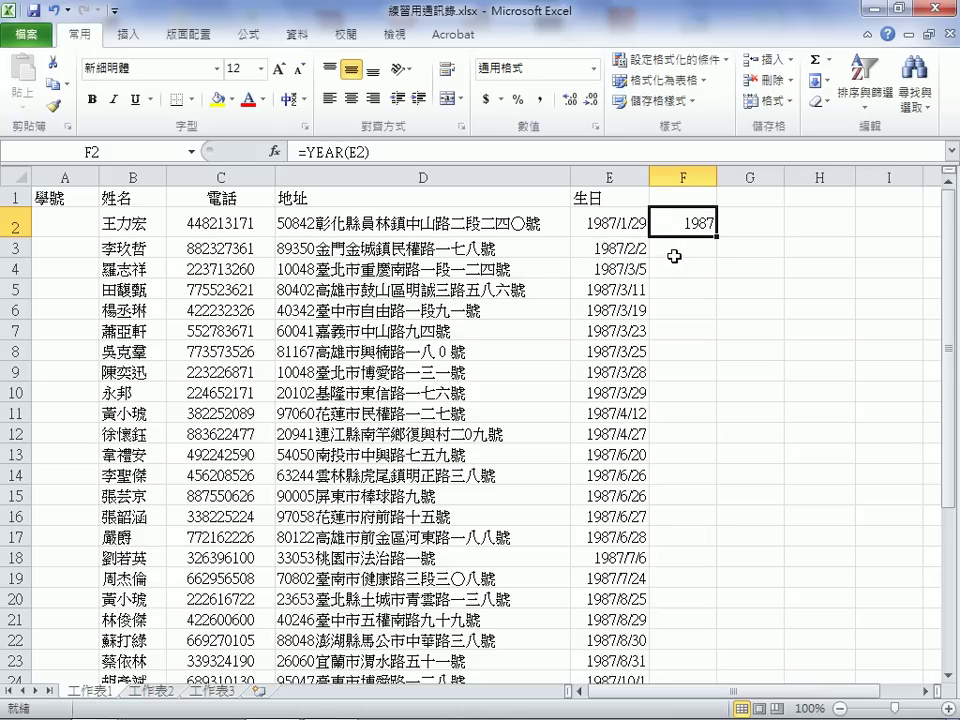
Enter =YEAR(E3) in F3, showing 1987 for the second contact
left_click(677, 250)
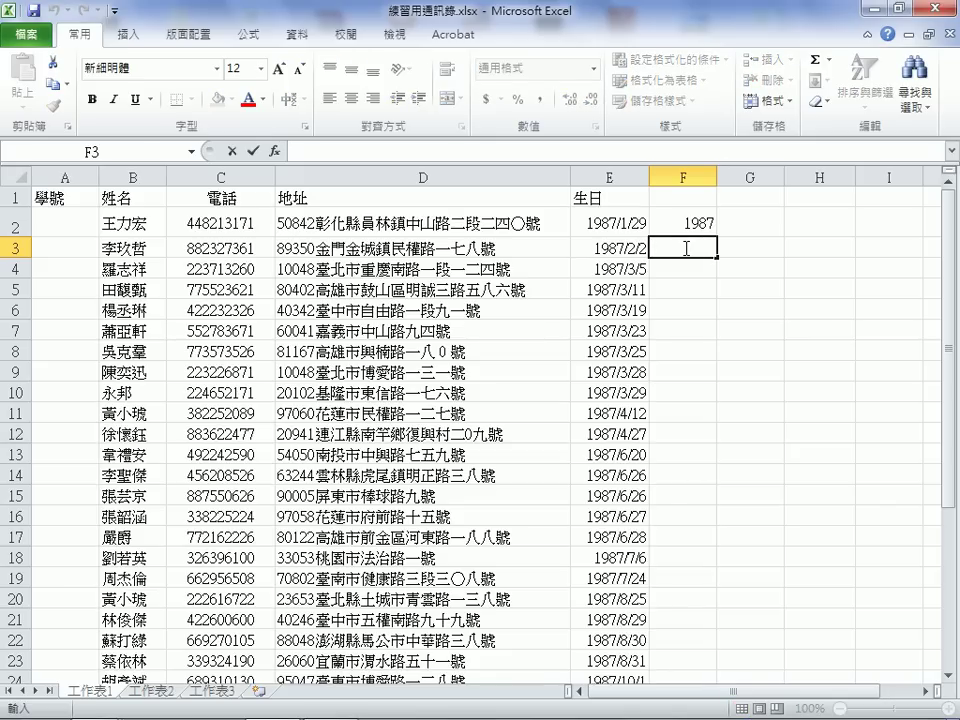
type("=")
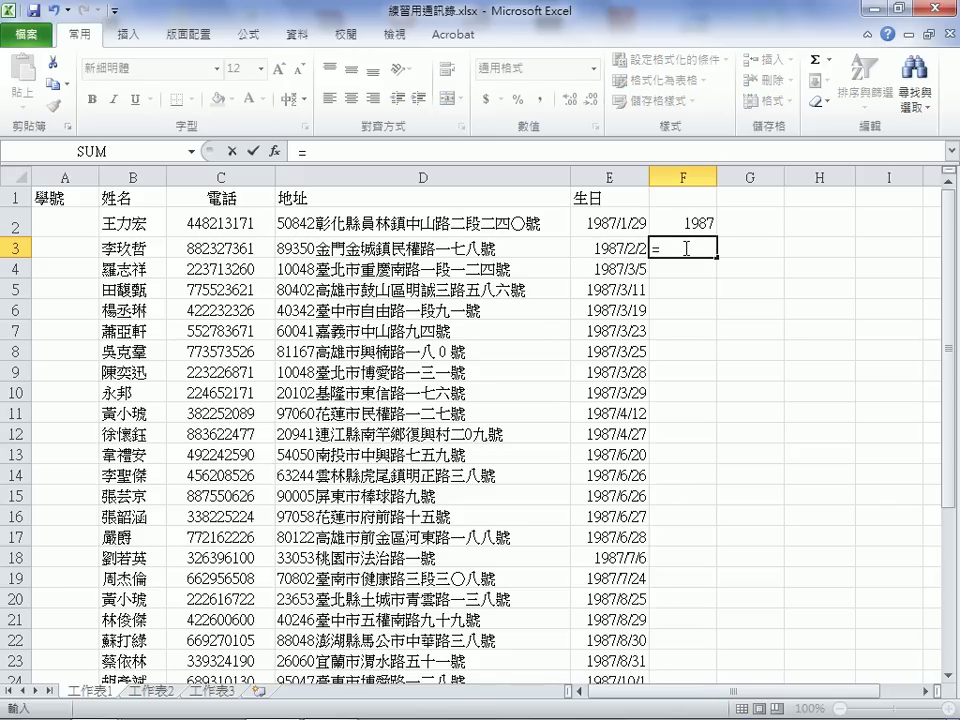
type("year")
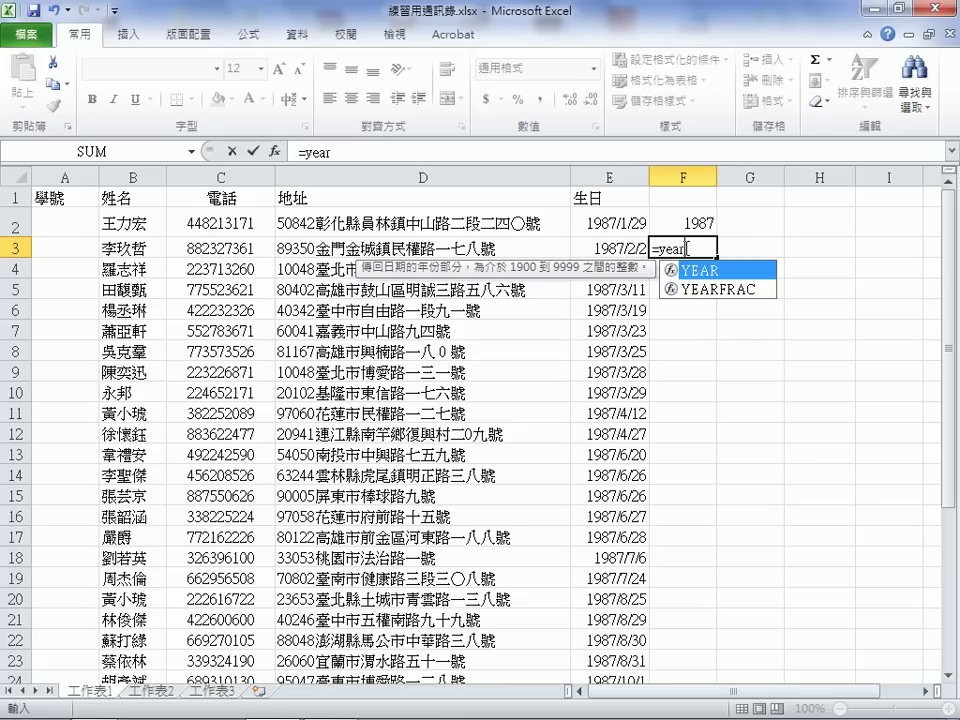
type("(")
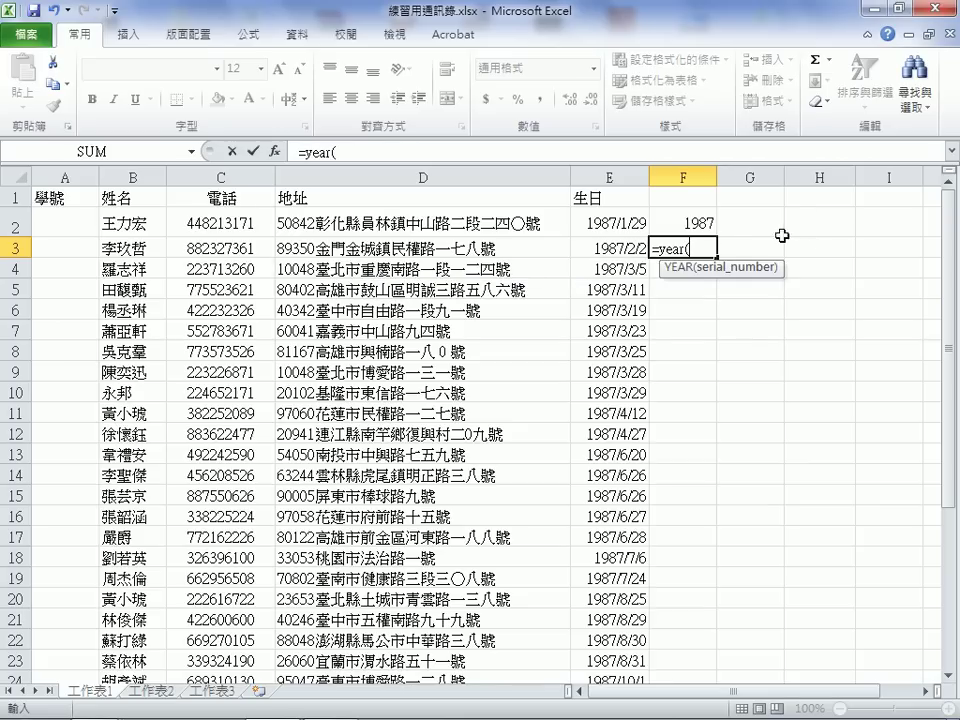
left_click(613, 246)
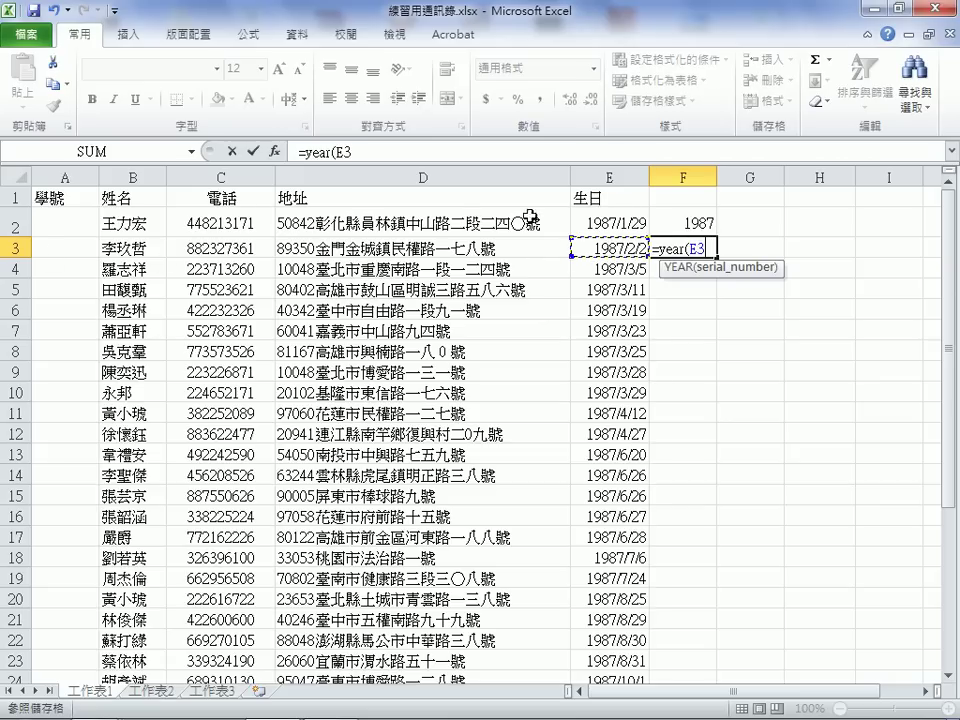
type(")")
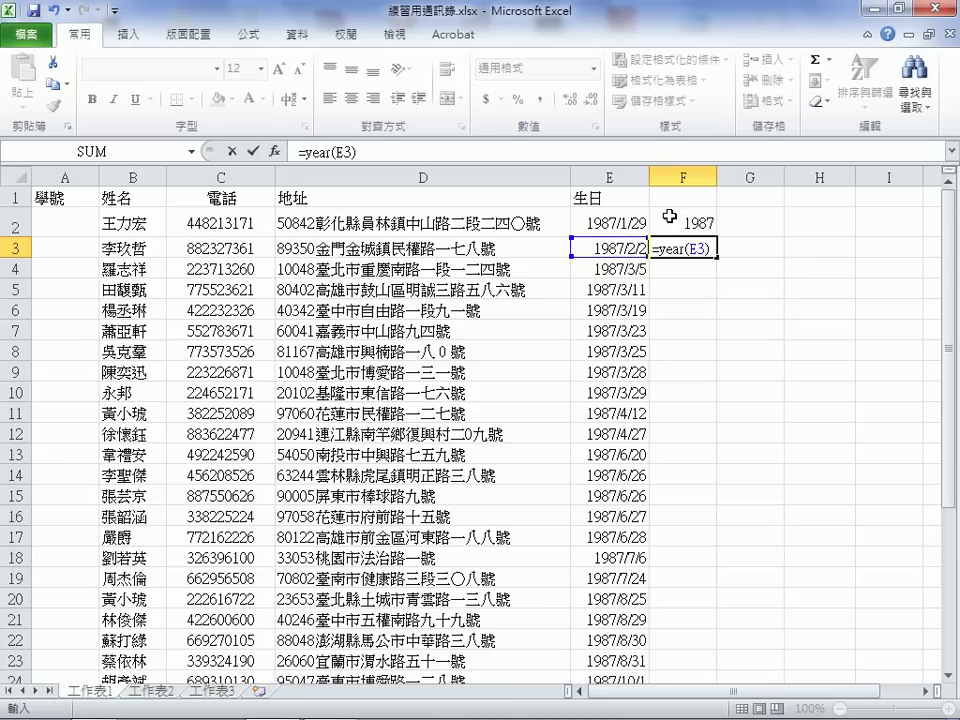
key("Return")
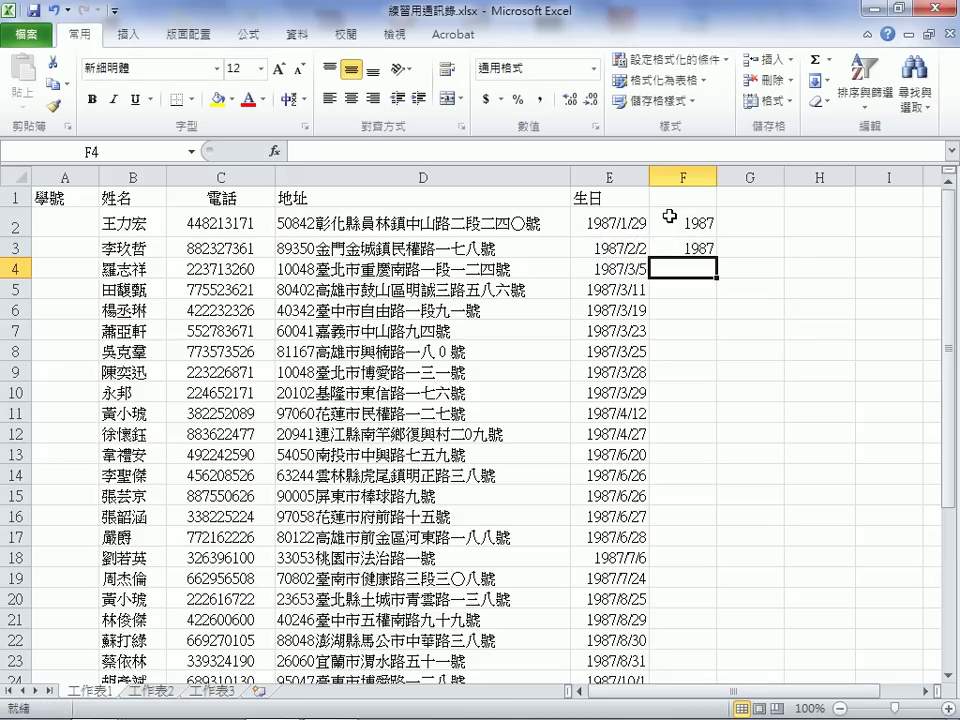
type("=")
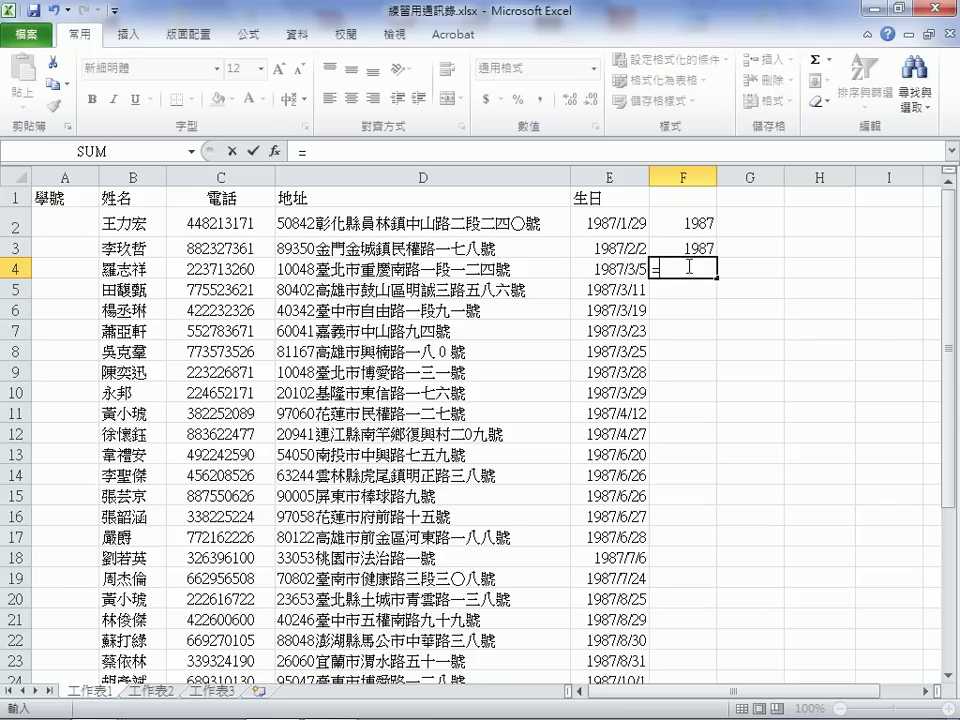
Enter =YEAR(E4) in F4 and =YEAR(E5) in F5, both showing 1987
type("year(")
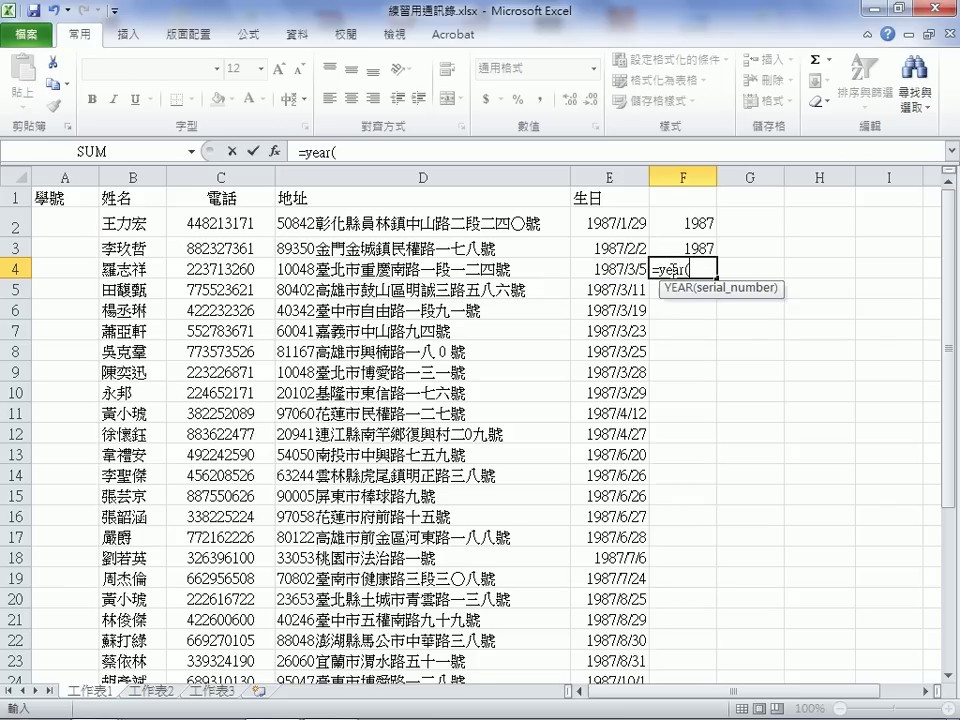
type("e4")
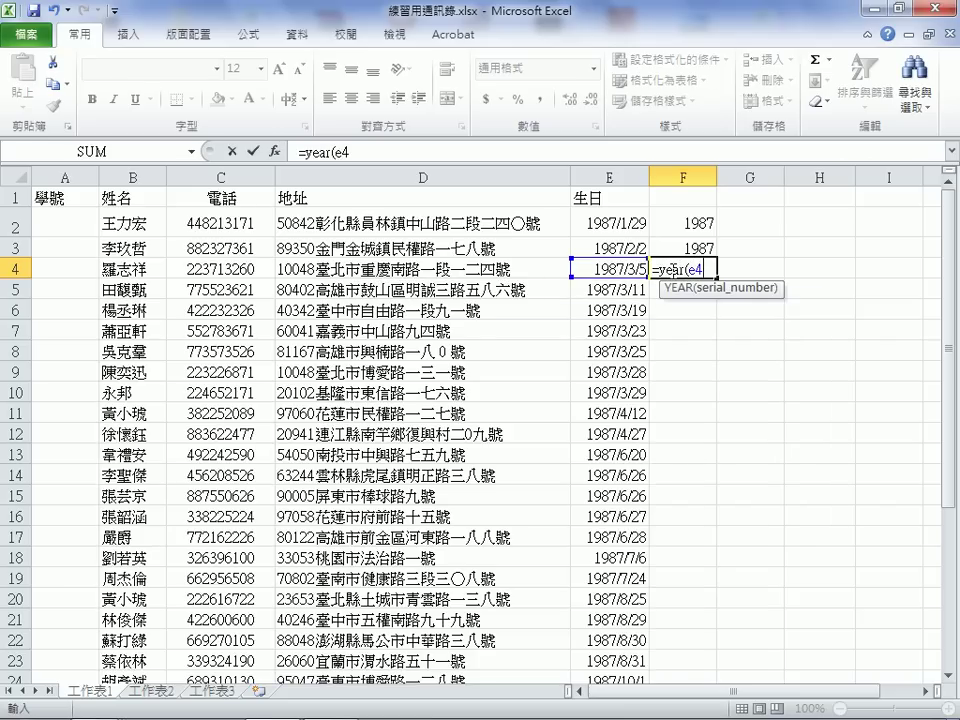
type(")")
key("Return")
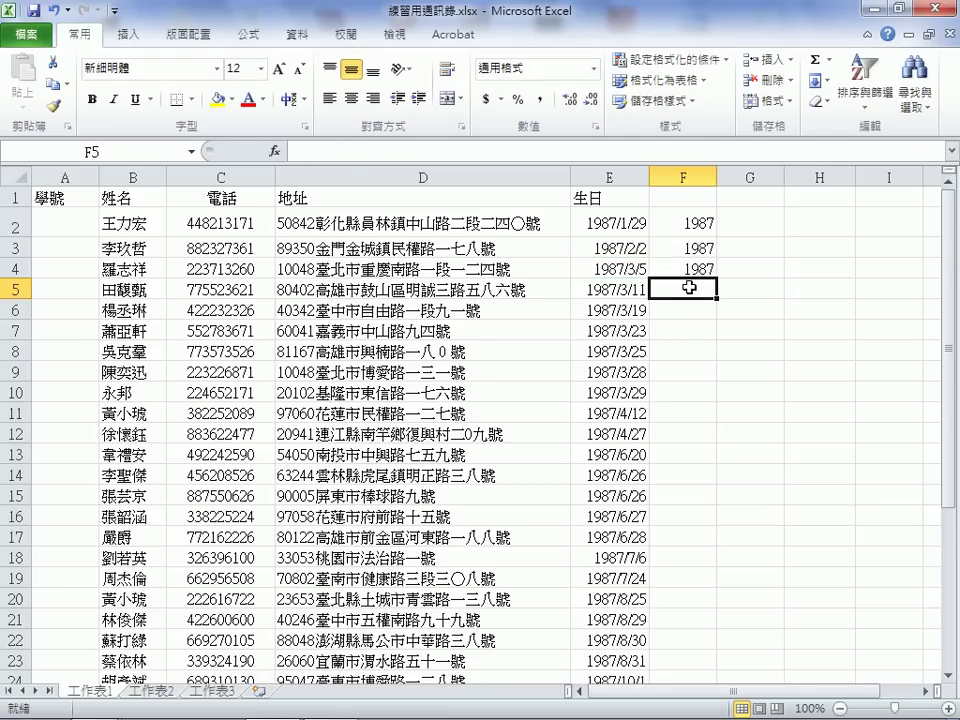
left_click(720, 293)
left_click(698, 292)
left_click(366, 148)
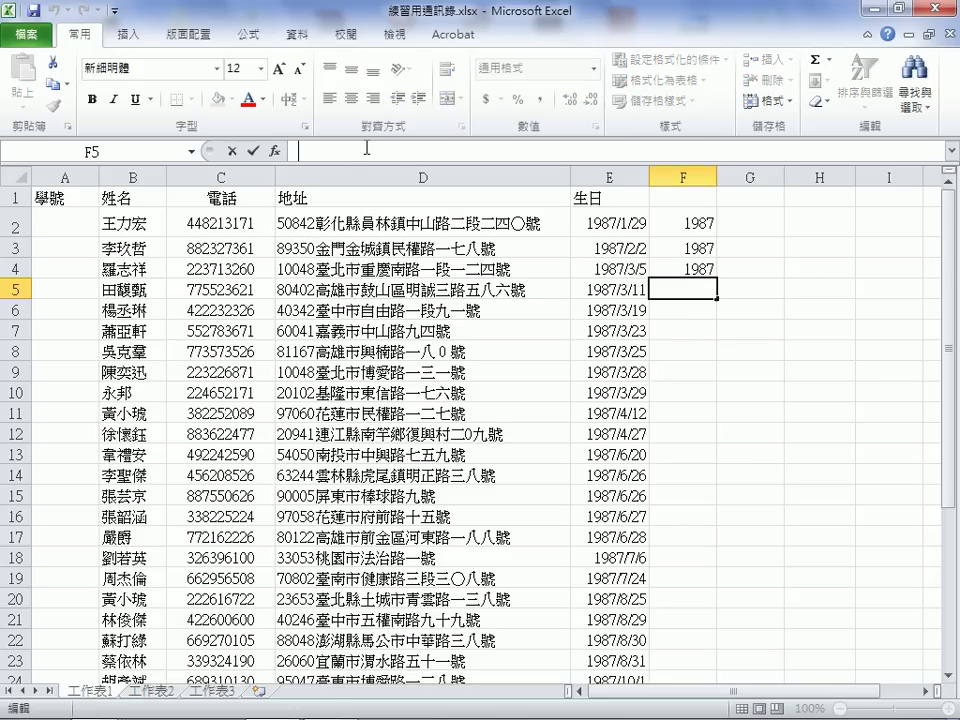
type("=year(")
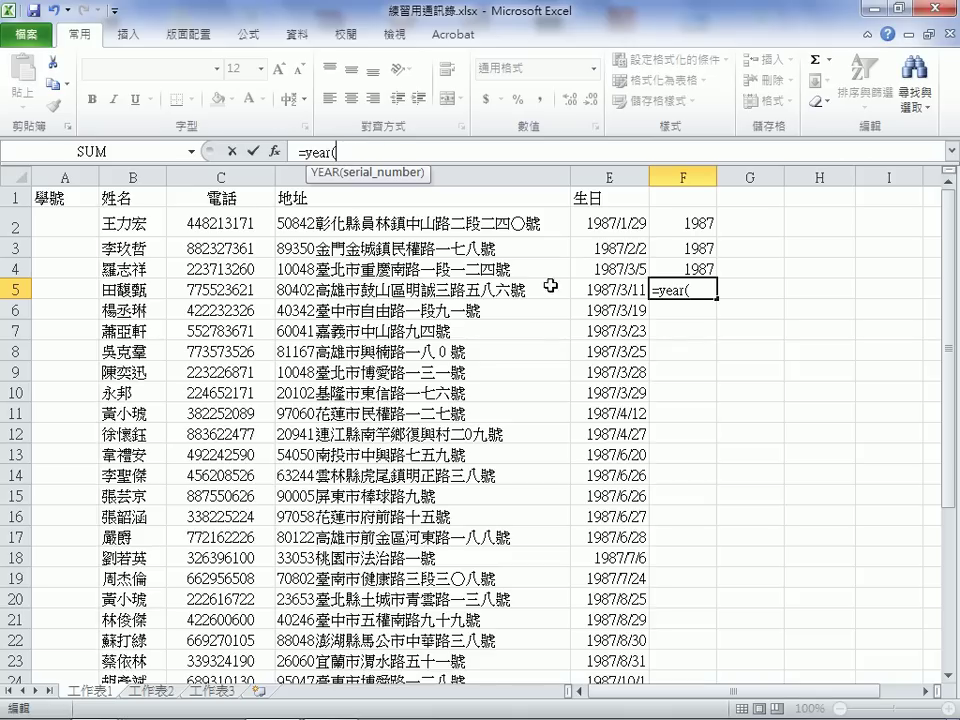
left_click(624, 290)
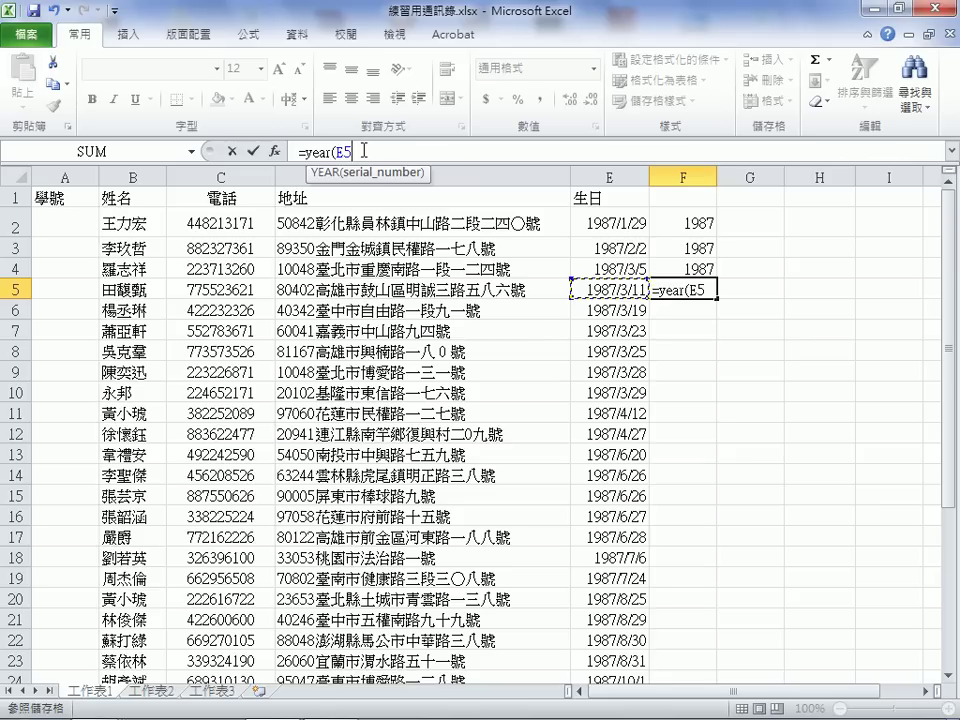
type(")")
key("Return")
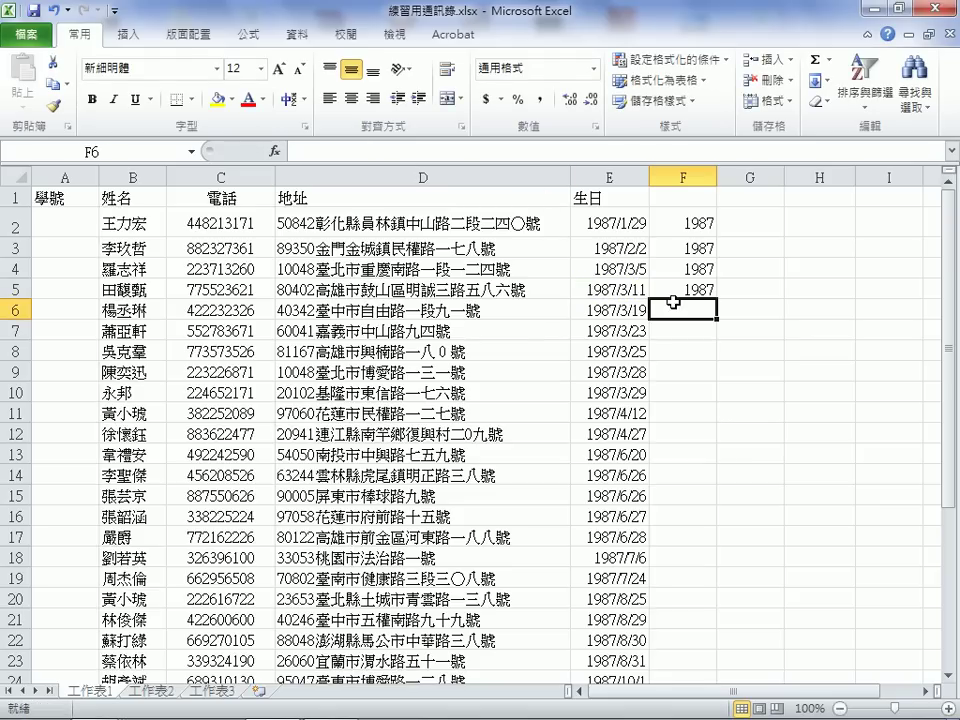
Insert =YEAR(E6) into F6 through the Insert Function dialog, showing 1987
left_click(277, 152)
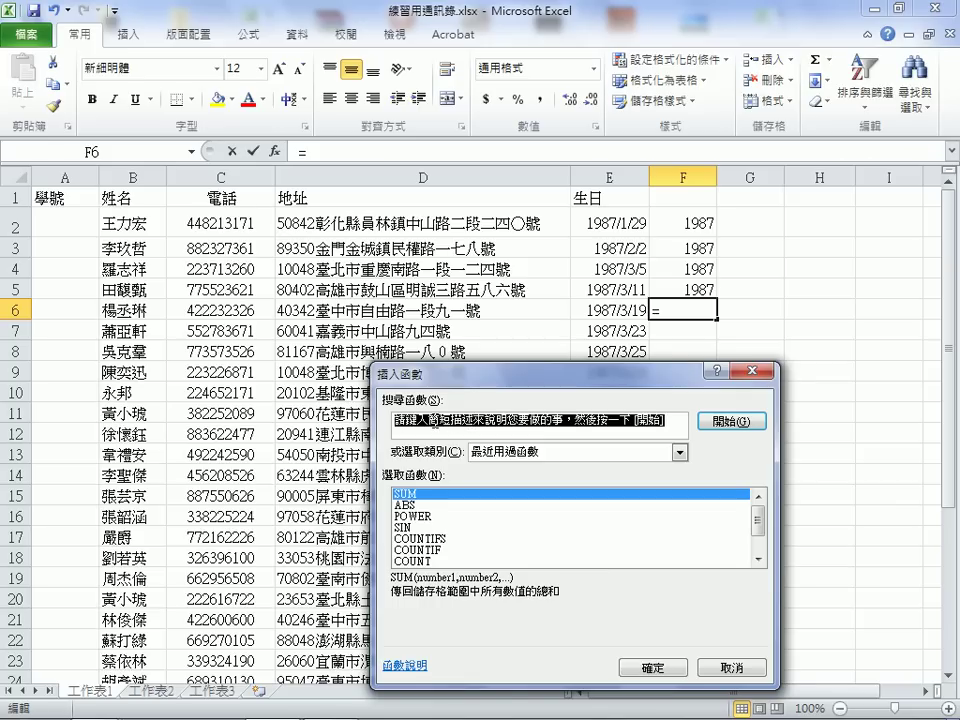
type("ㄌ")
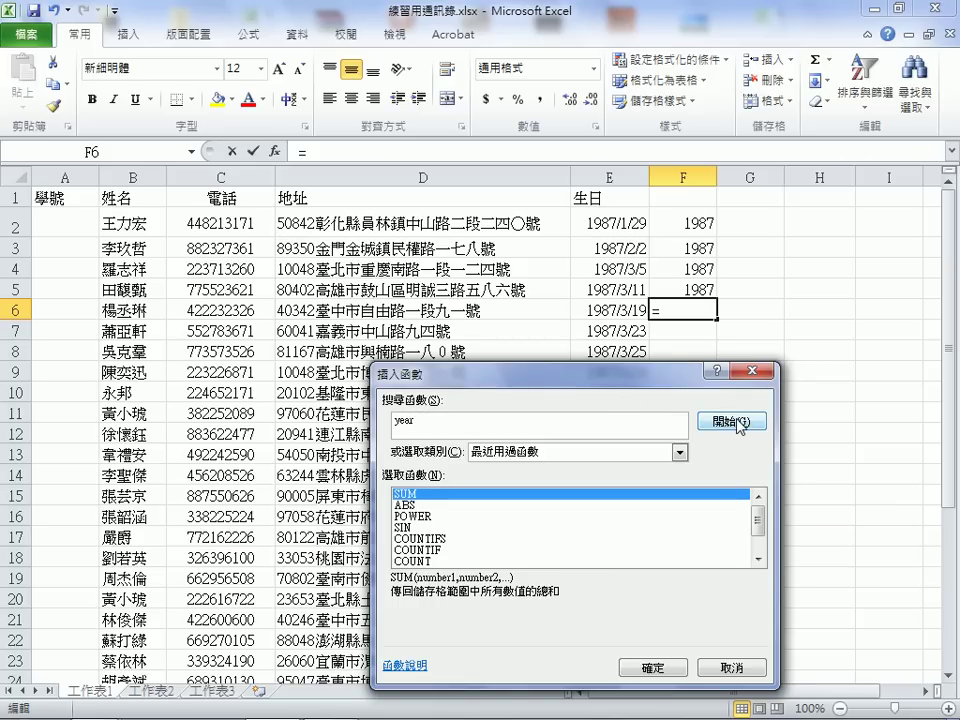
left_click(740, 424)
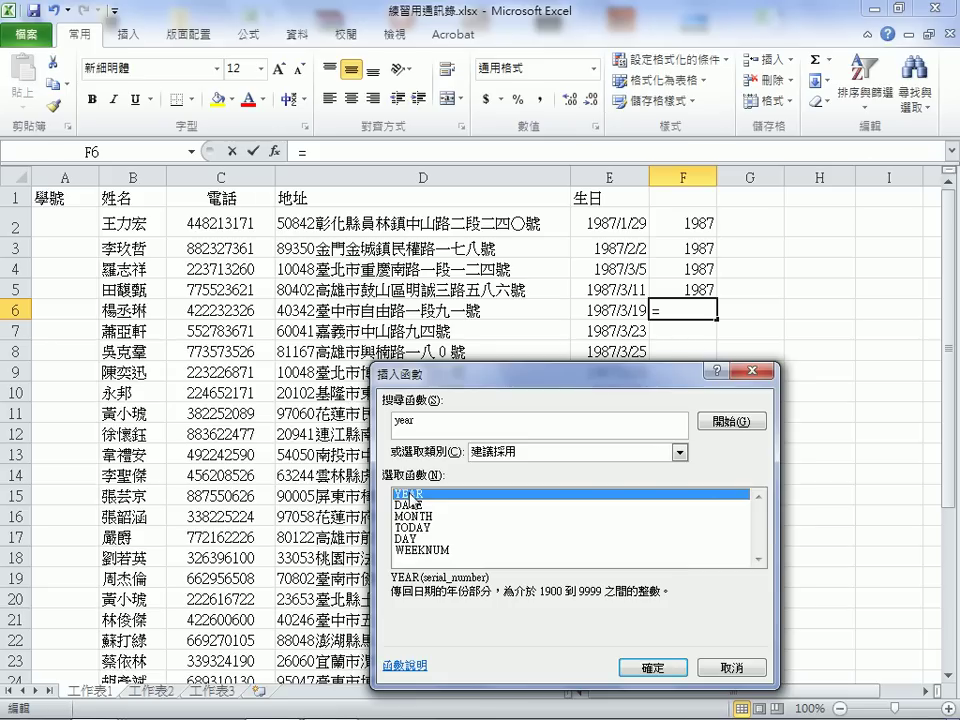
left_click(656, 666)
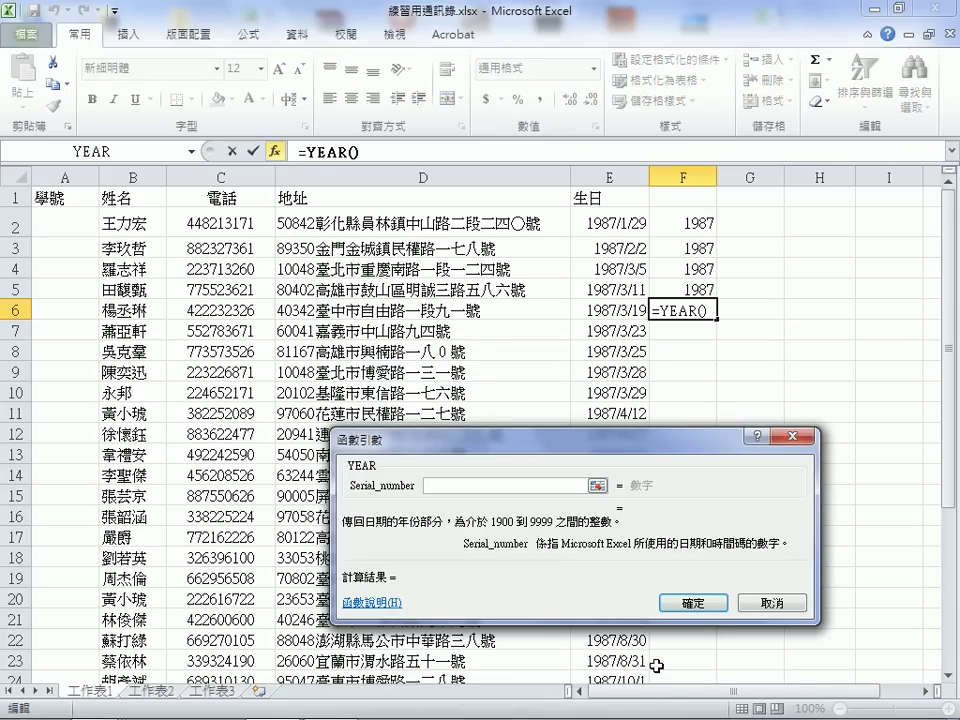
mouse_move(407, 439)
left_mouse_down()
mouse_move(493, 402)
mouse_move(485, 405)
left_mouse_up()
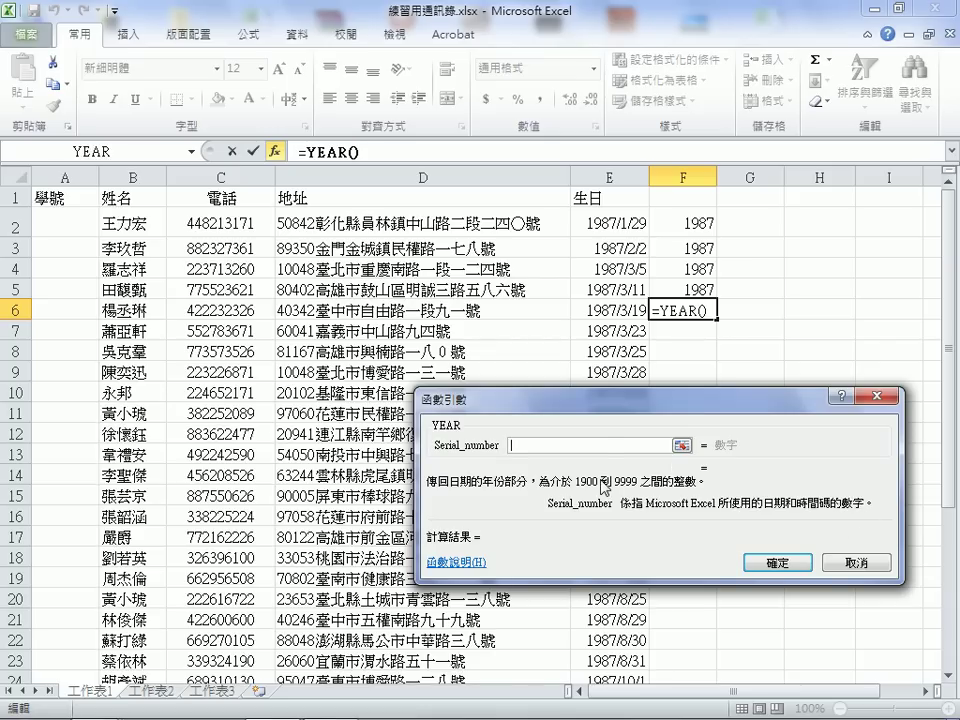
left_click(617, 311)
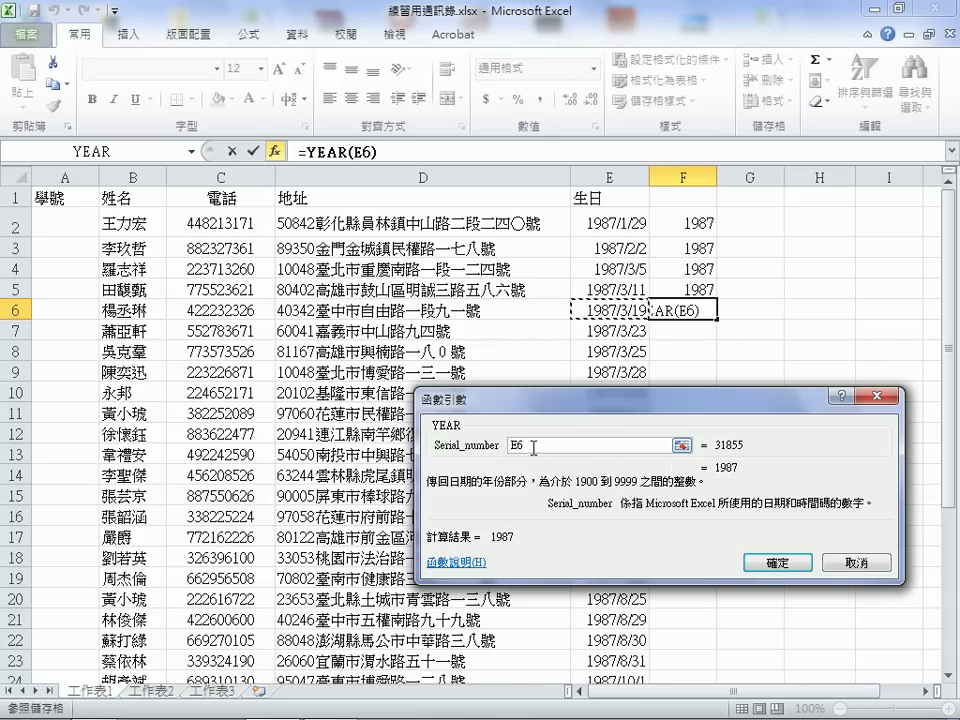
left_click(780, 562)
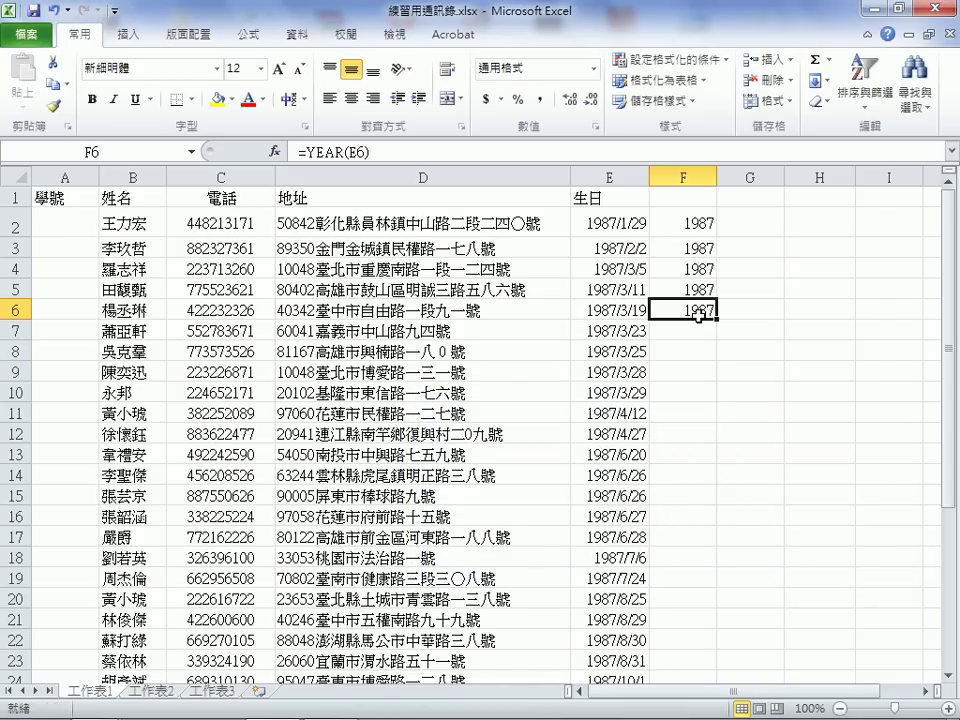
Fill the YEAR formula from F6 down to F31, giving 1987 or 1988 for each contact
scroll(700, 320, "down", 1)
scroll(703, 328, "down", 1)
scroll(697, 367, "up", 1)
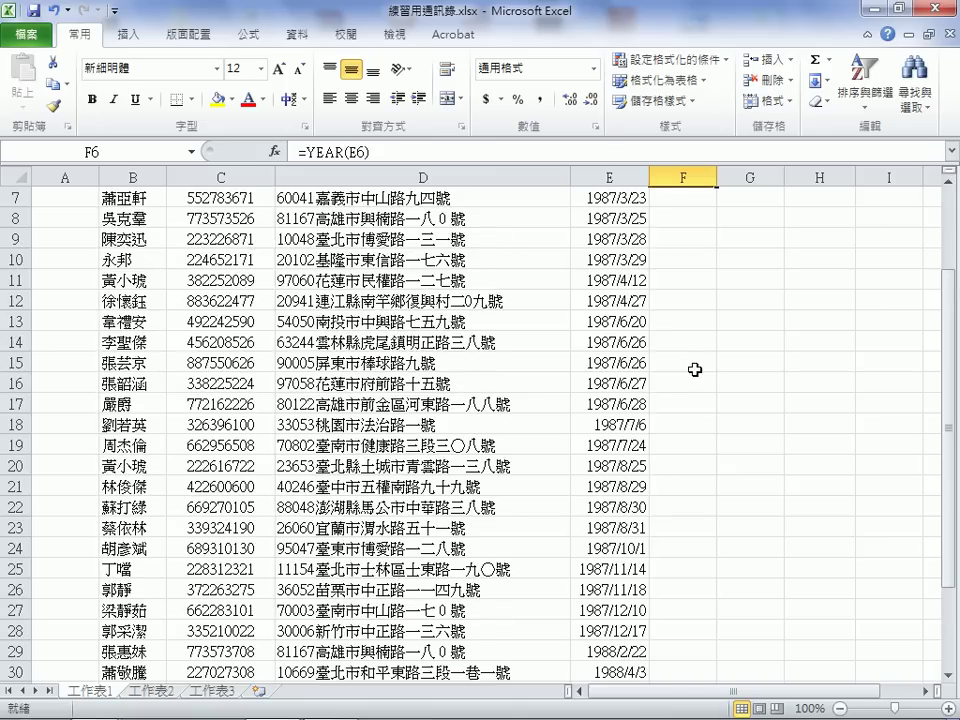
scroll(697, 369, "up", 1)
scroll(709, 345, "up", 1)
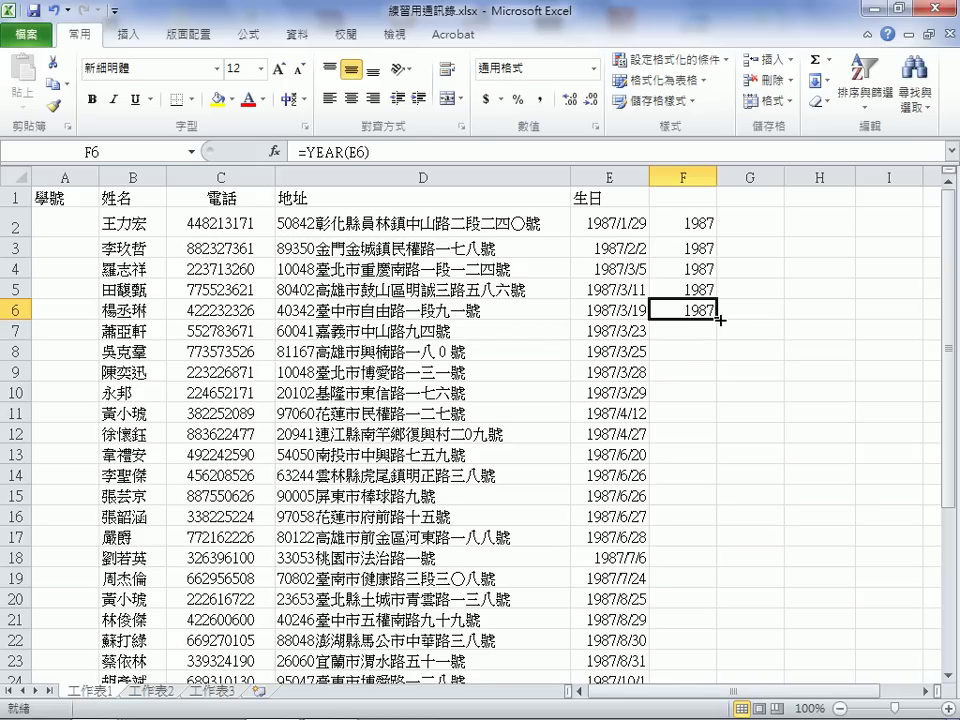
mouse_move(721, 318)
left_mouse_down()
mouse_move(705, 643)
mouse_move(713, 660)
left_mouse_up()
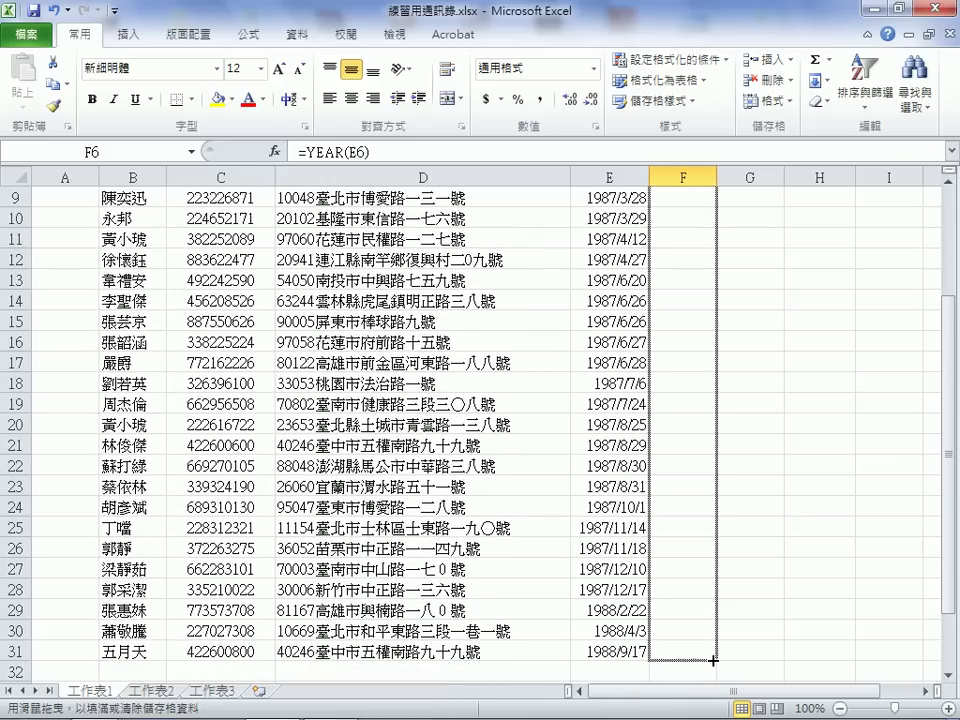
left_click_drag(713, 660, 716, 664)
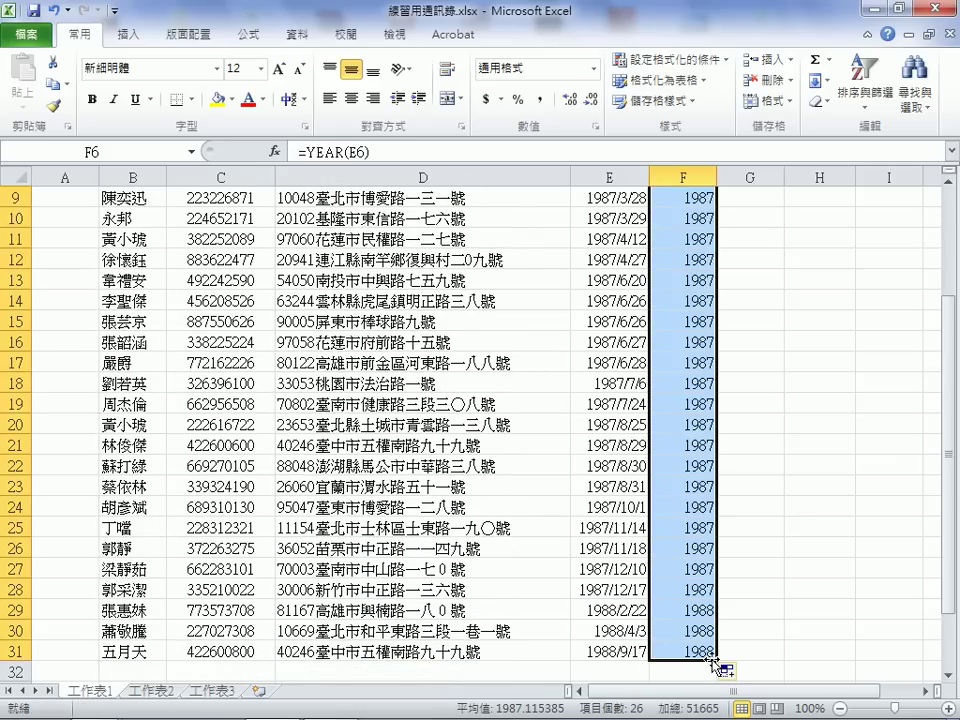
scroll(695, 258, "up", 2)
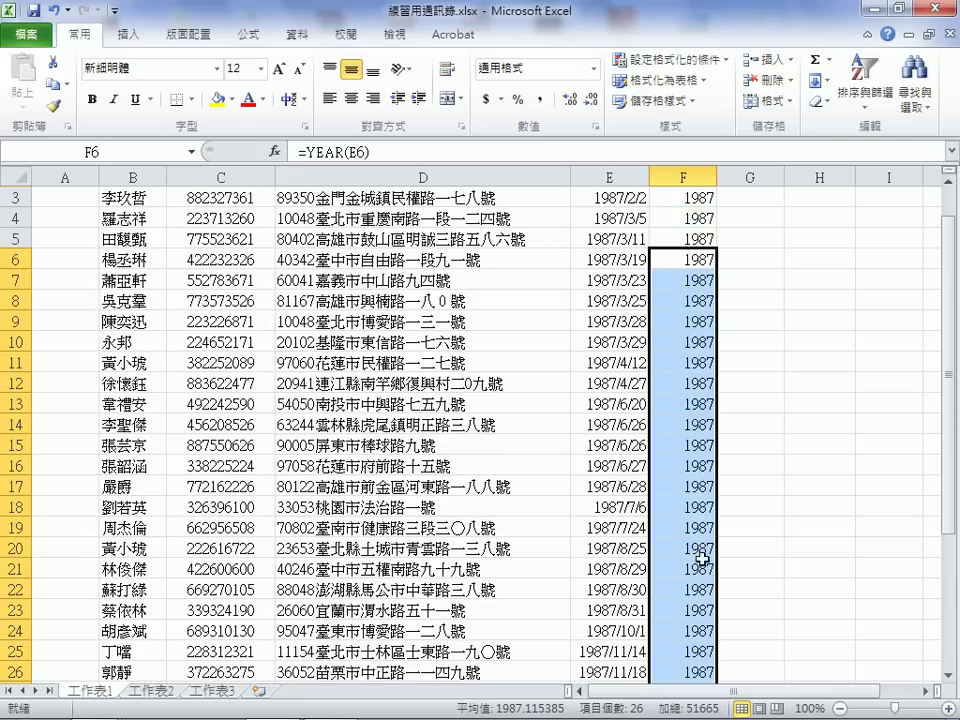
scroll(694, 594, "down", 2)
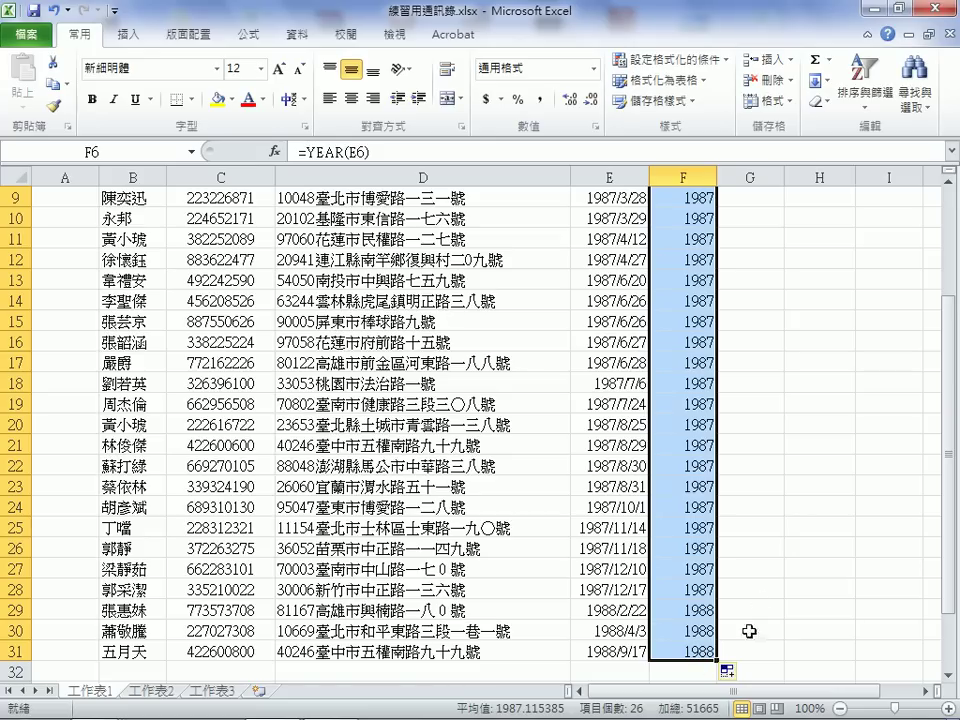
left_click(687, 650)
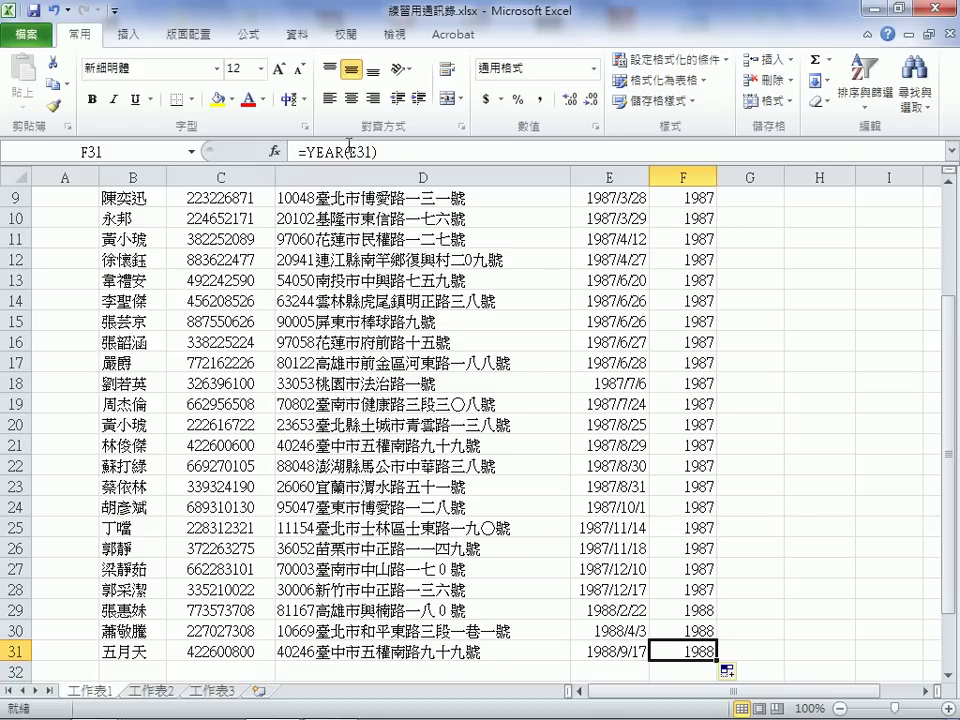
left_click(349, 148)
double_click(364, 151)
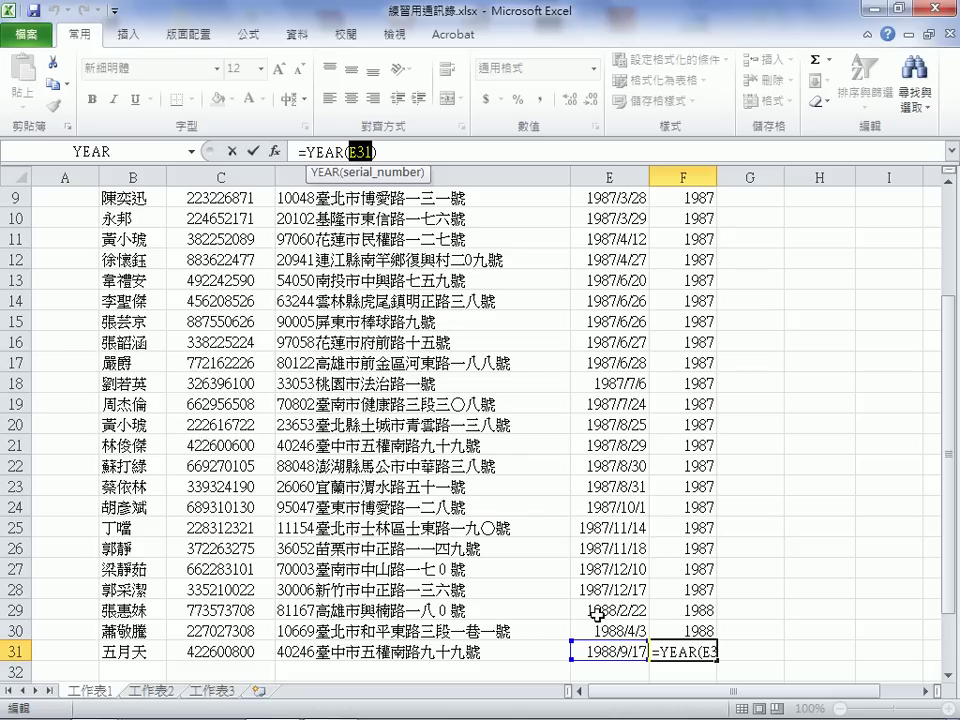
key("Return")
scroll(760, 317, "up", 3)
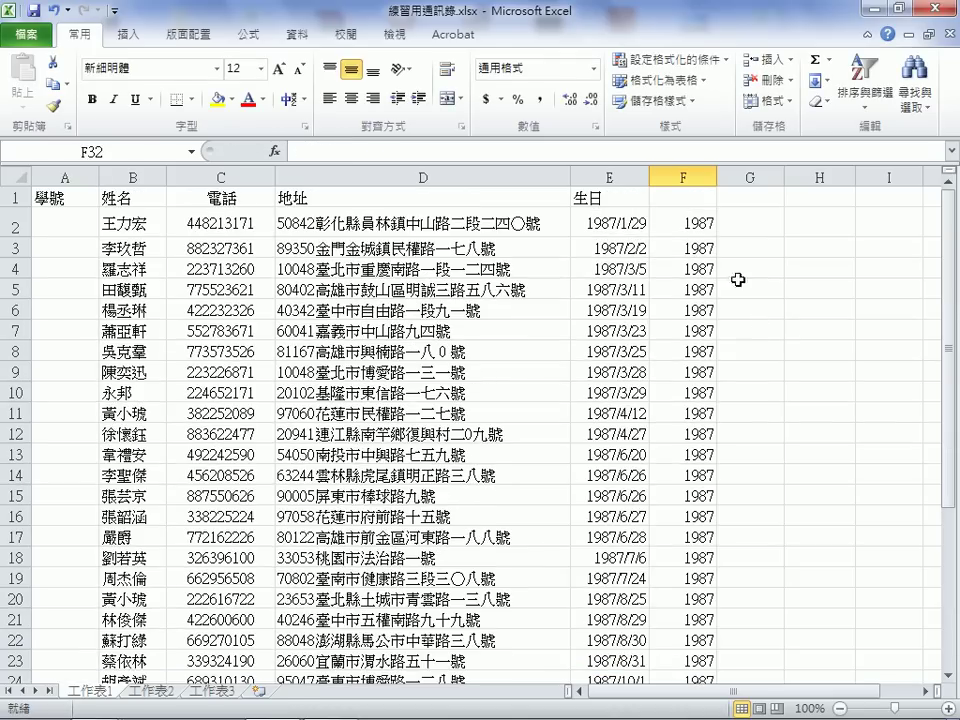
left_click(705, 219)
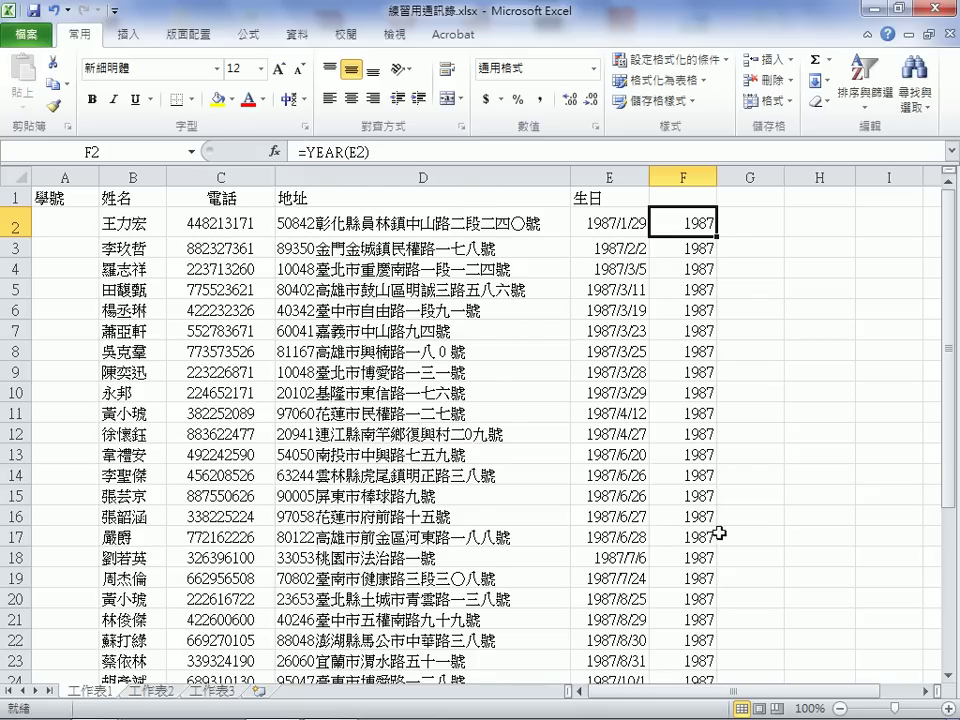
scroll(715, 530, "down", 3)
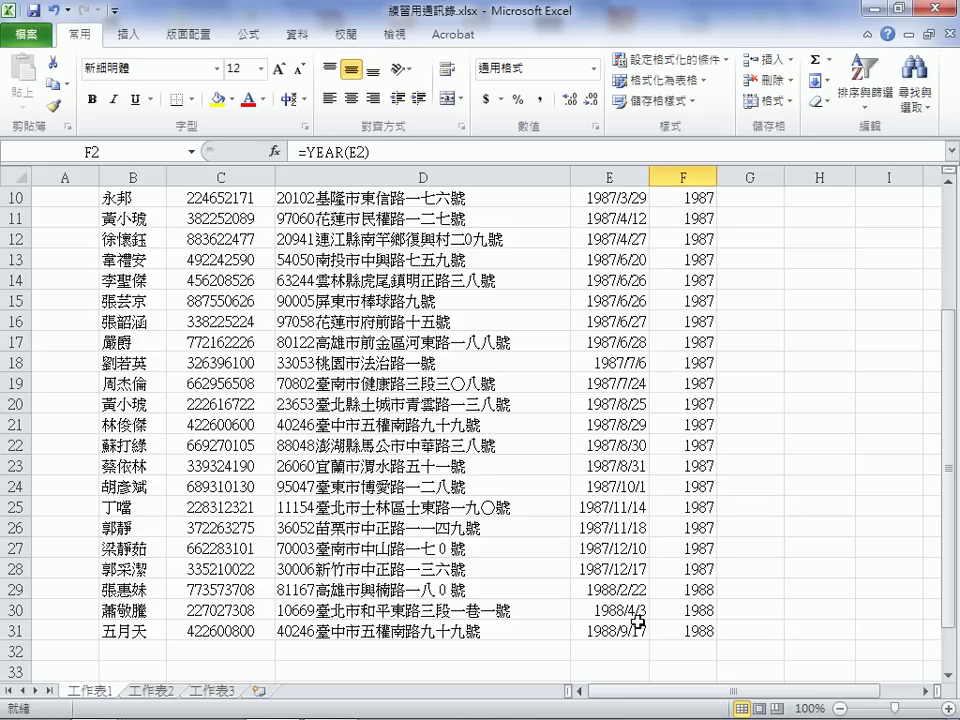
scroll(691, 595, "up", 1)
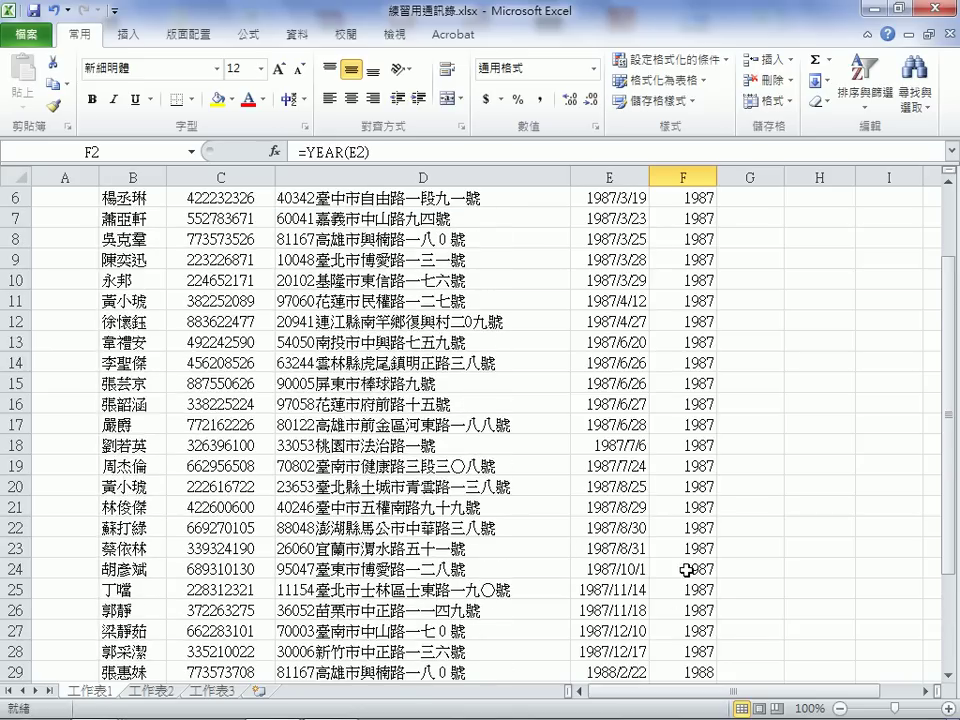
scroll(690, 560, "up", 2)
left_click(748, 225)
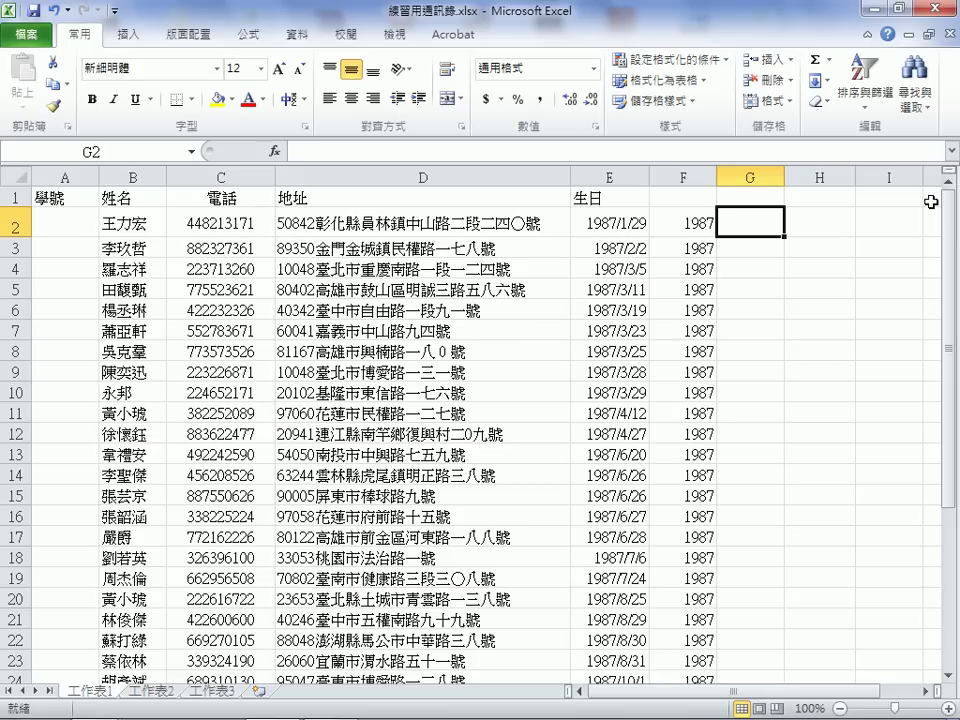
Enter =MONTH(E2) in G2, showing birth month 1
type("=mo")
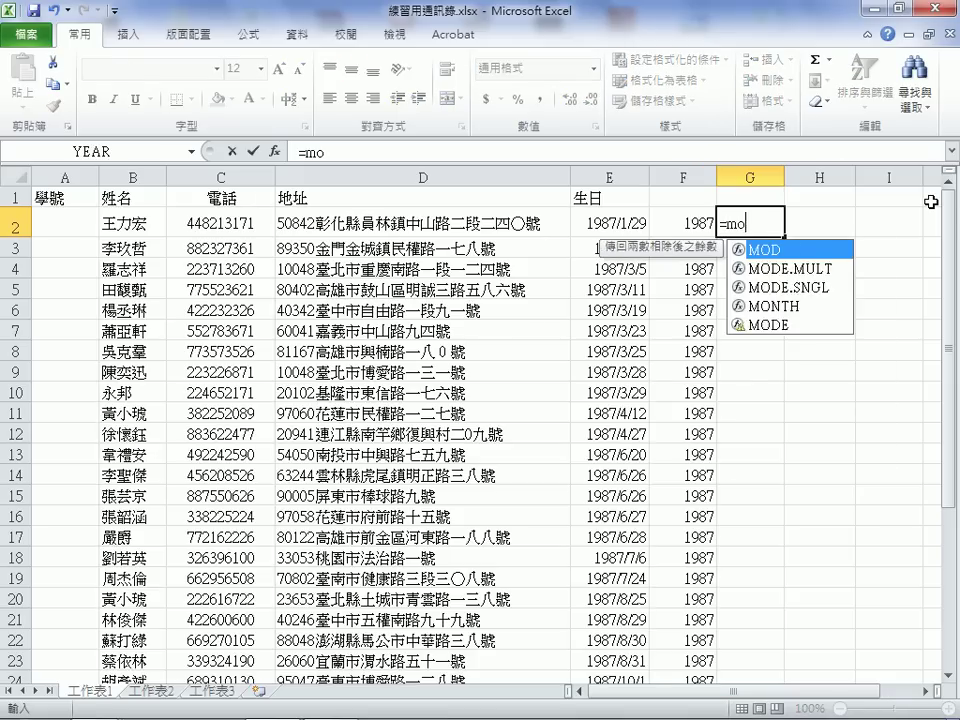
type("nth")
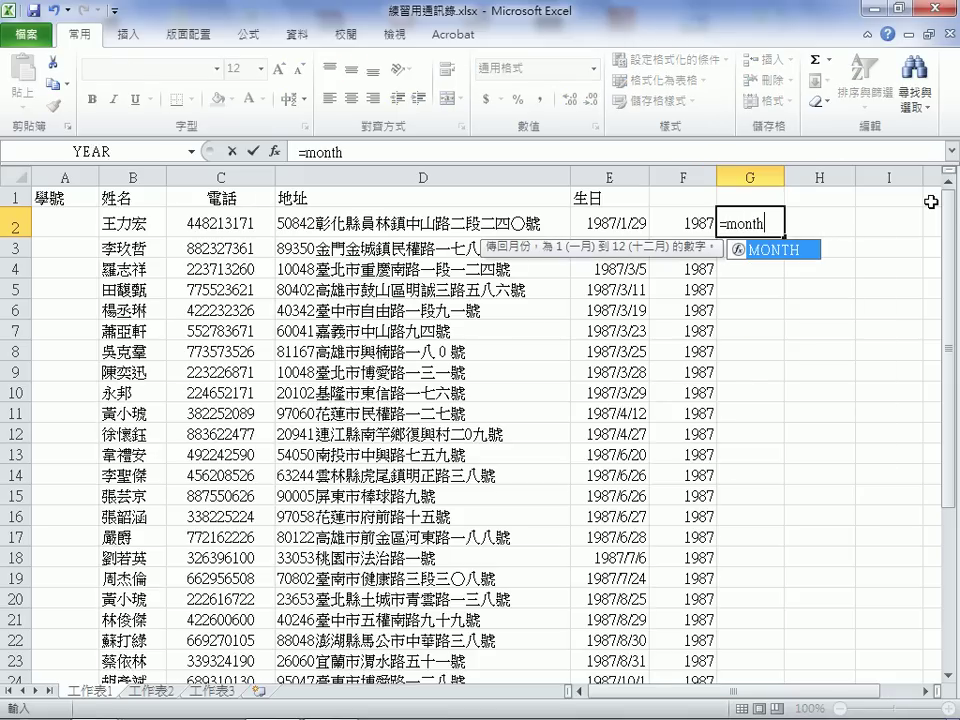
type("(")
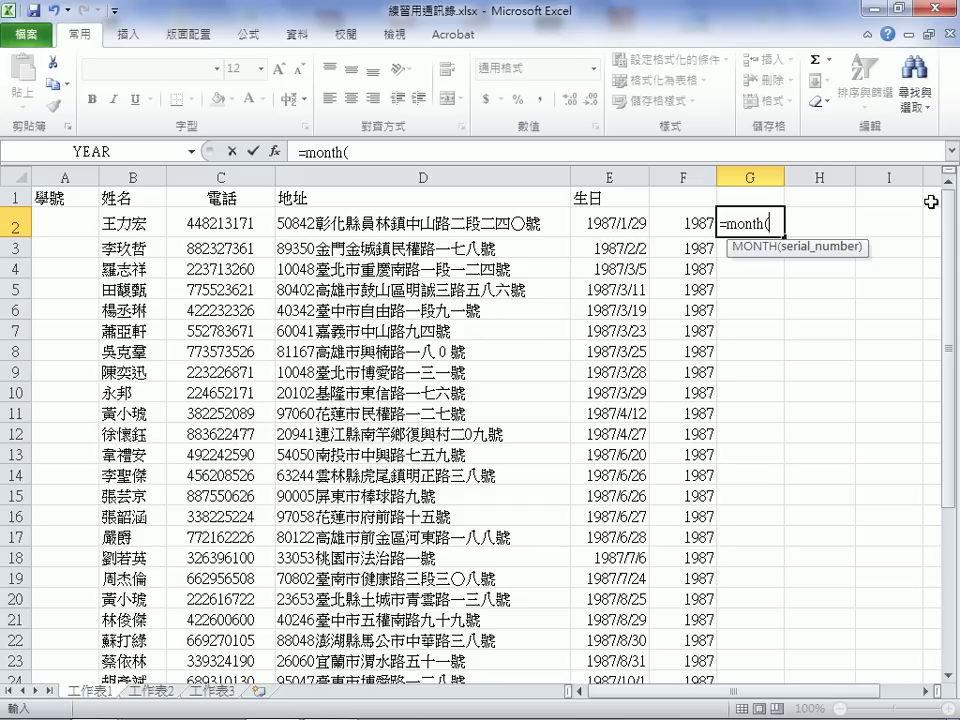
left_click(617, 224)
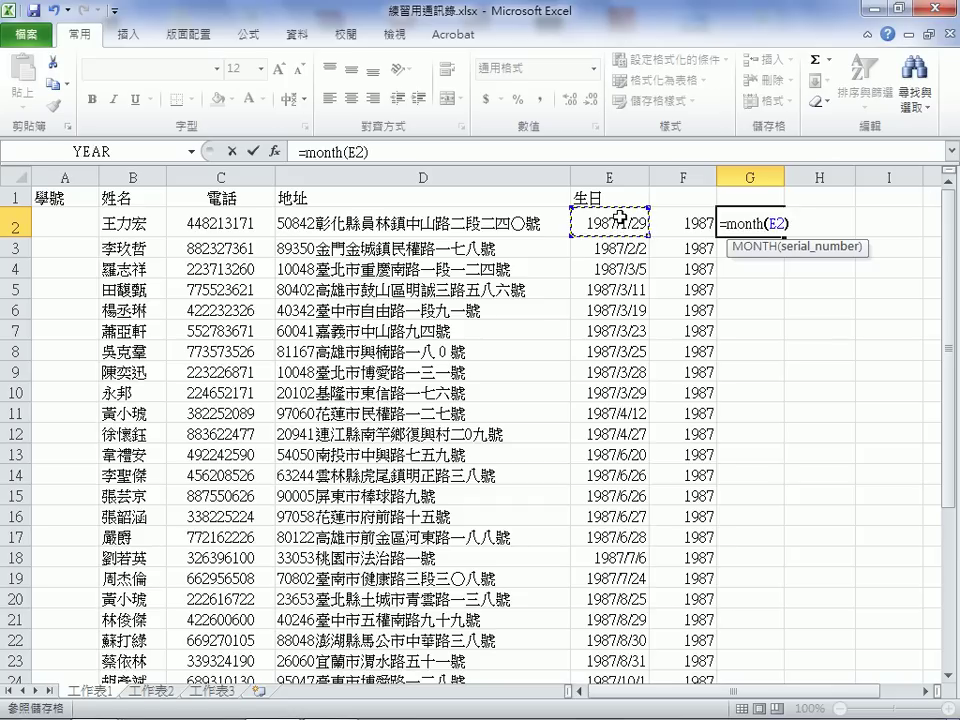
type(")")
key("Return")
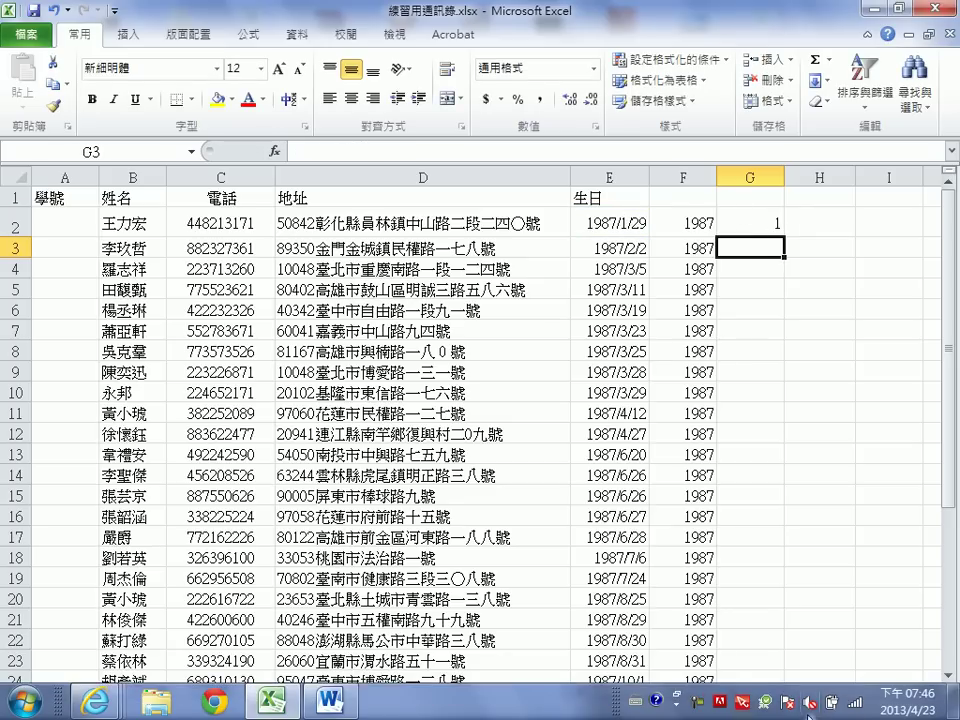
left_click(771, 226)
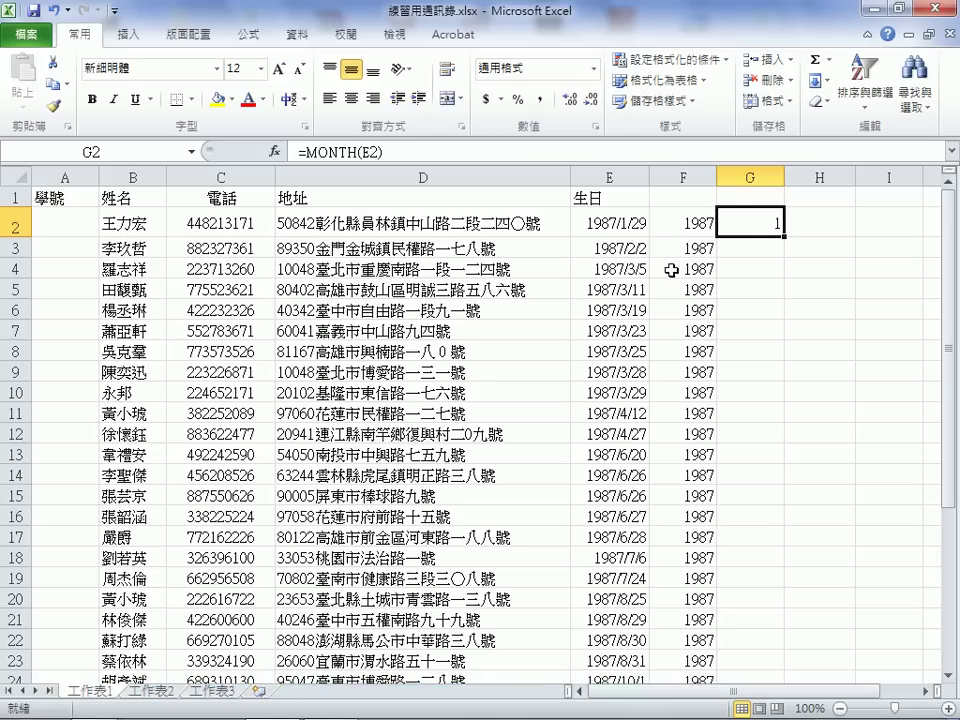
Fill the MONTH formula from G2 down to row 31
left_click_drag(784, 238, 782, 672)
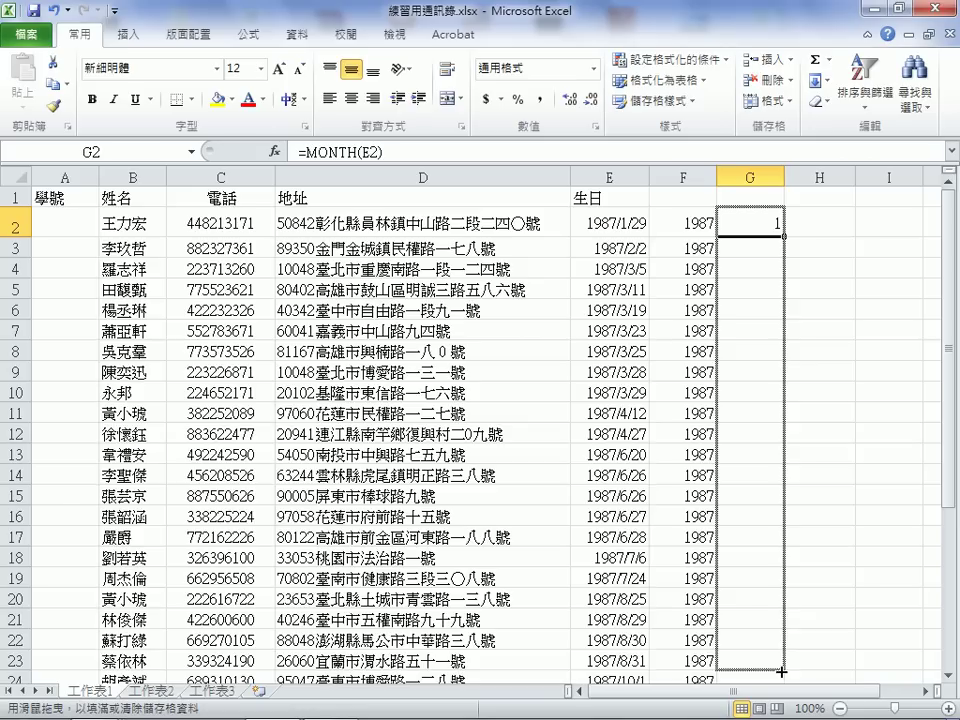
left_click_drag(782, 672, 756, 664)
scroll(852, 540, "up", 2)
scroll(831, 522, "up", 1)
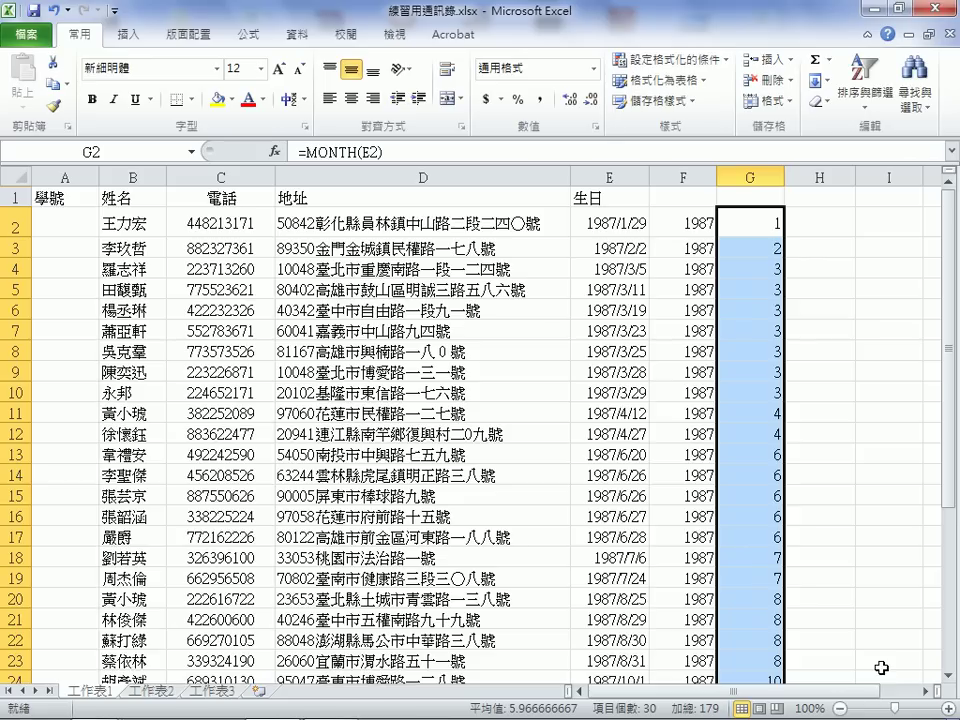
left_click(830, 224)
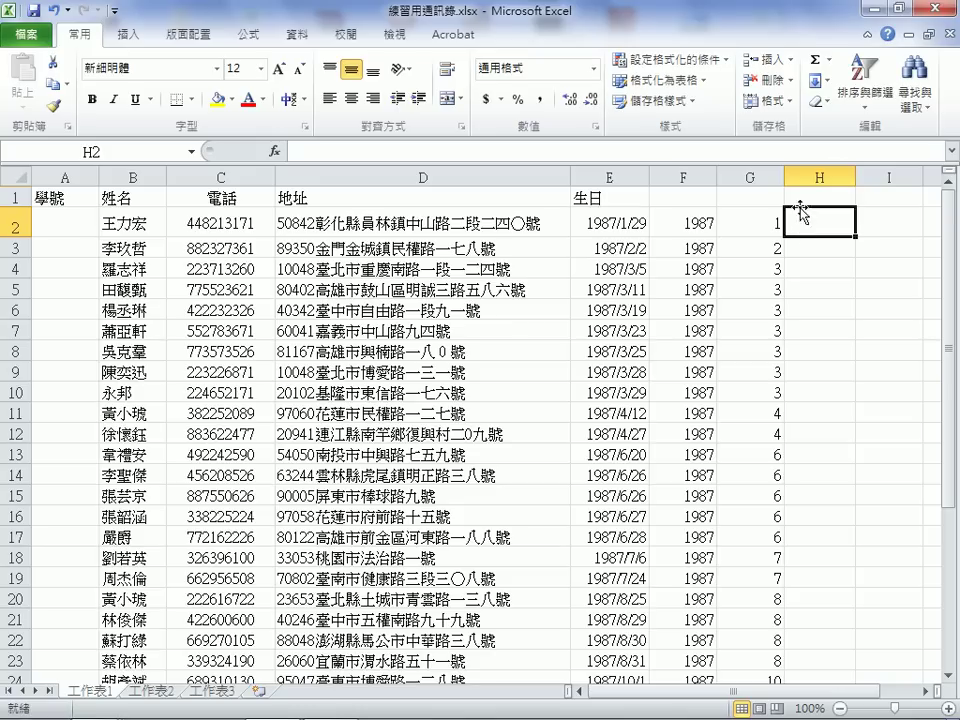
Insert =DAY(E2) in H2 via Insert Function and fill it down to H31
left_click(274, 151)
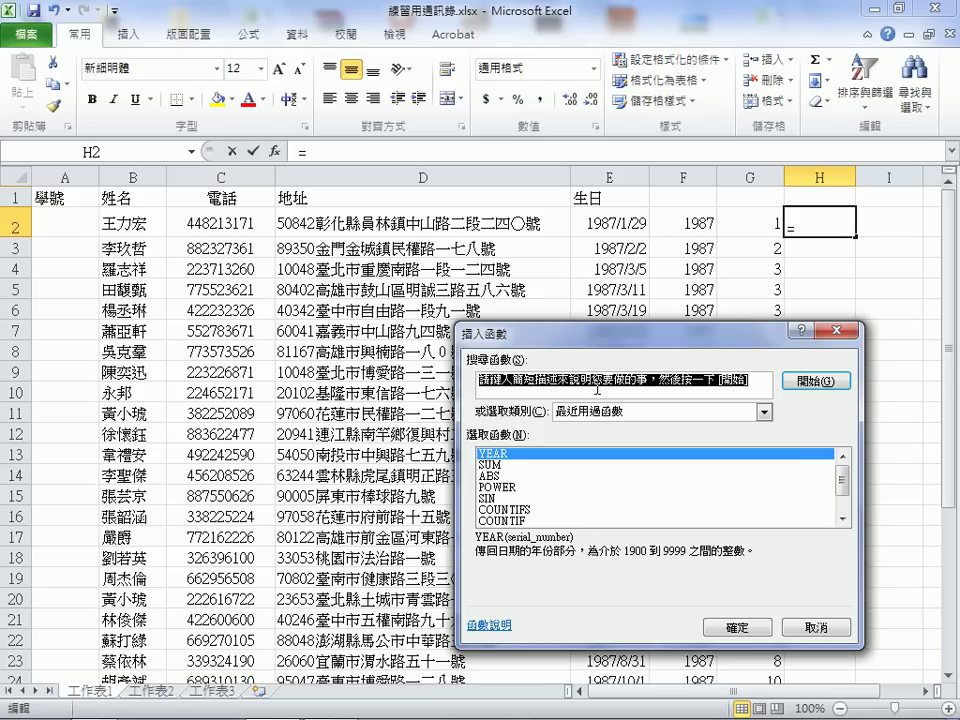
type("day")
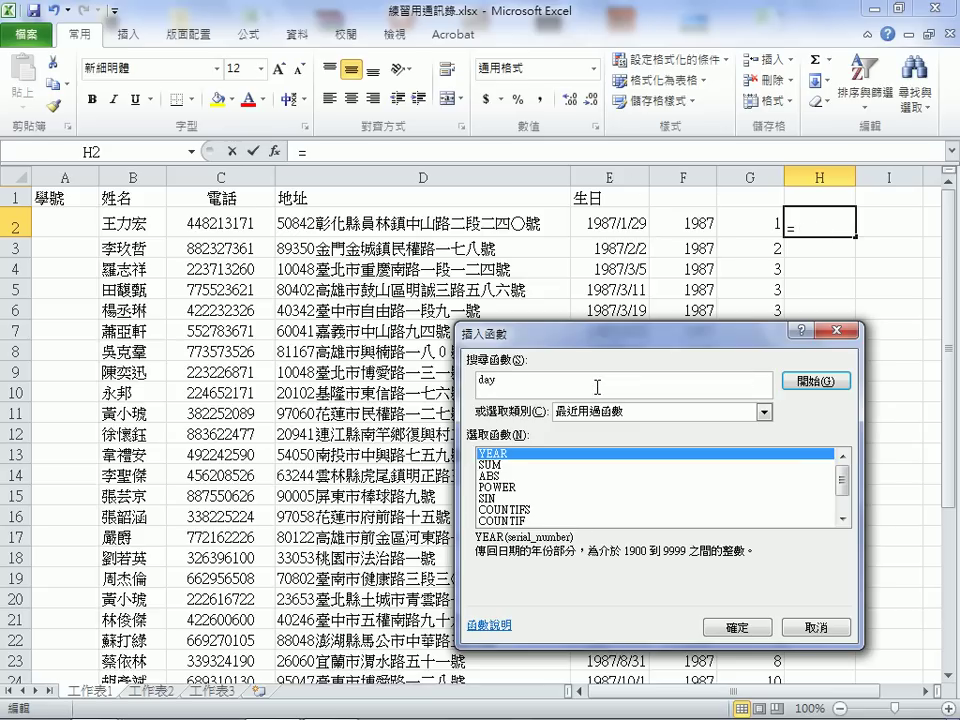
left_click(820, 381)
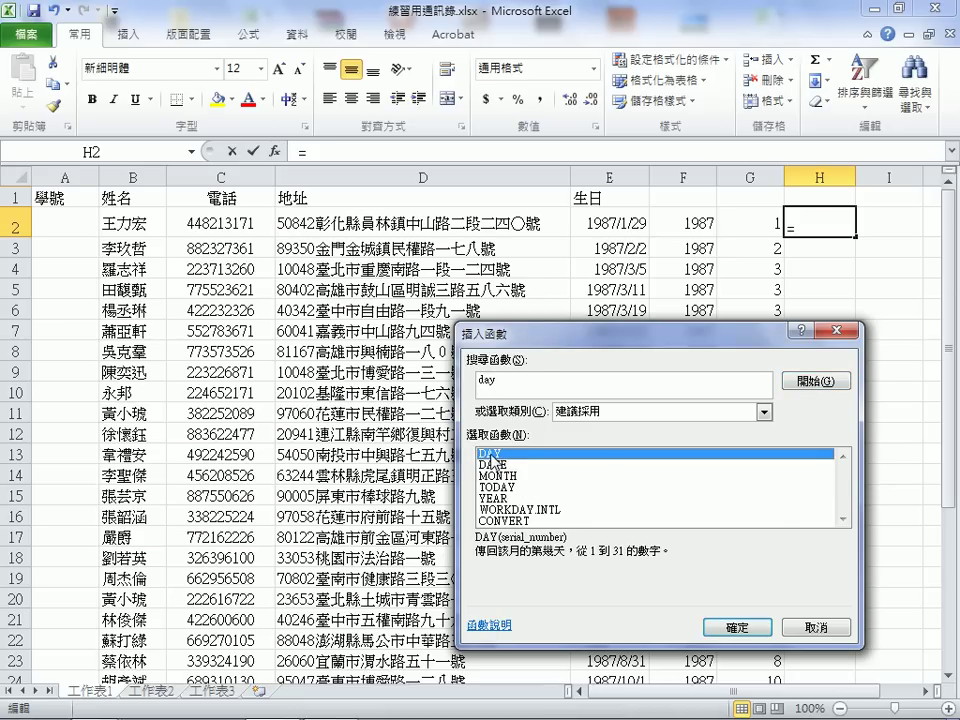
left_click(734, 628)
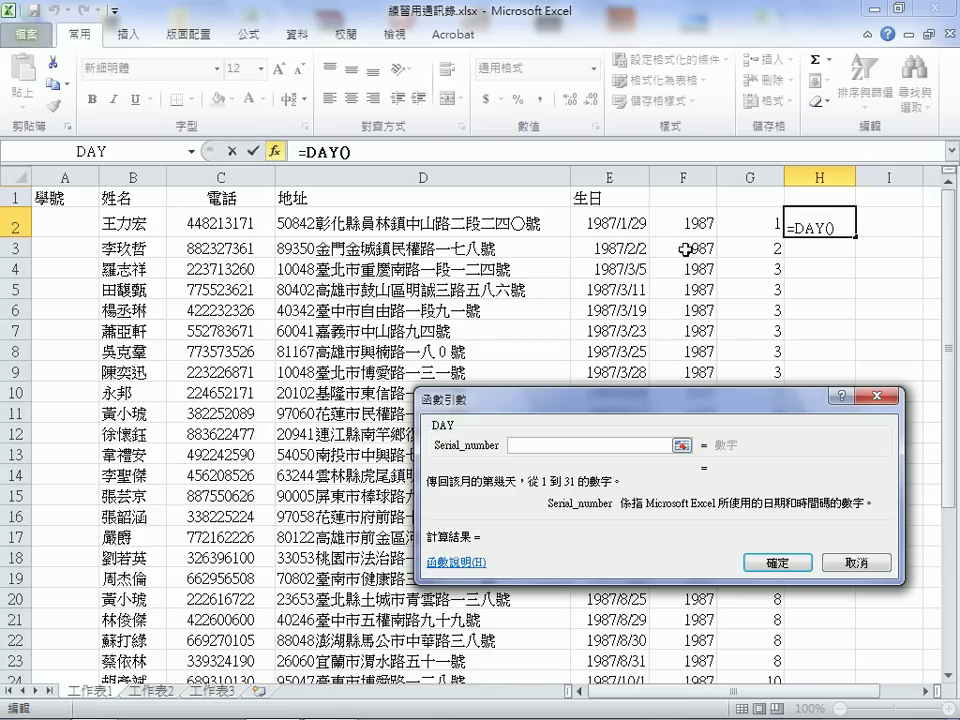
left_click(616, 221)
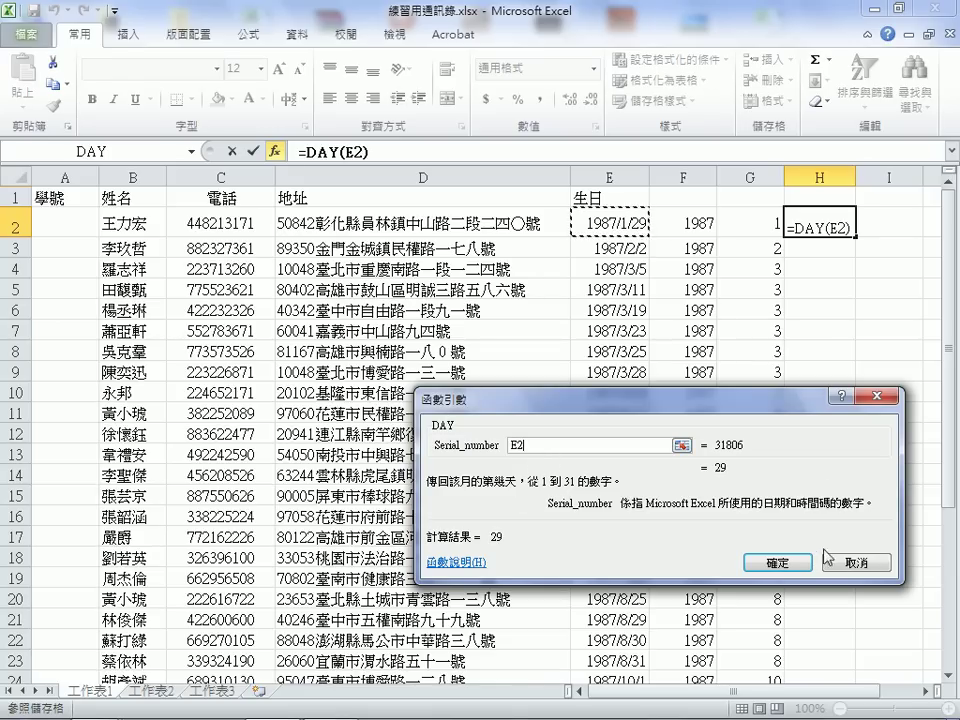
left_click(776, 563)
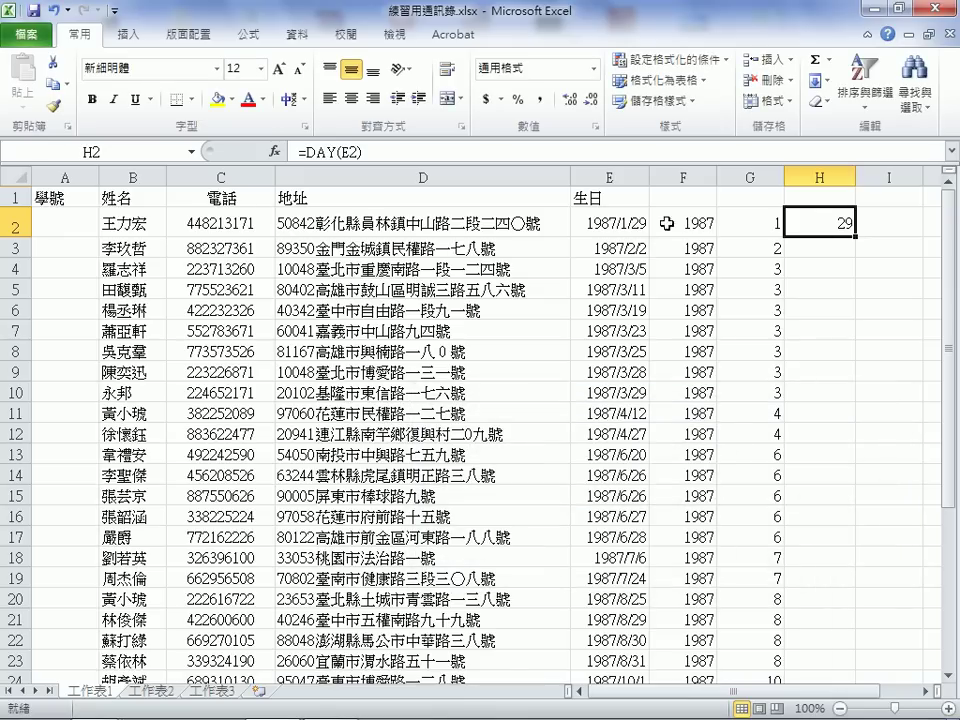
mouse_move(857, 237)
left_mouse_down()
mouse_move(864, 612)
mouse_move(853, 651)
left_mouse_up()
scroll(915, 616, "up", 3)
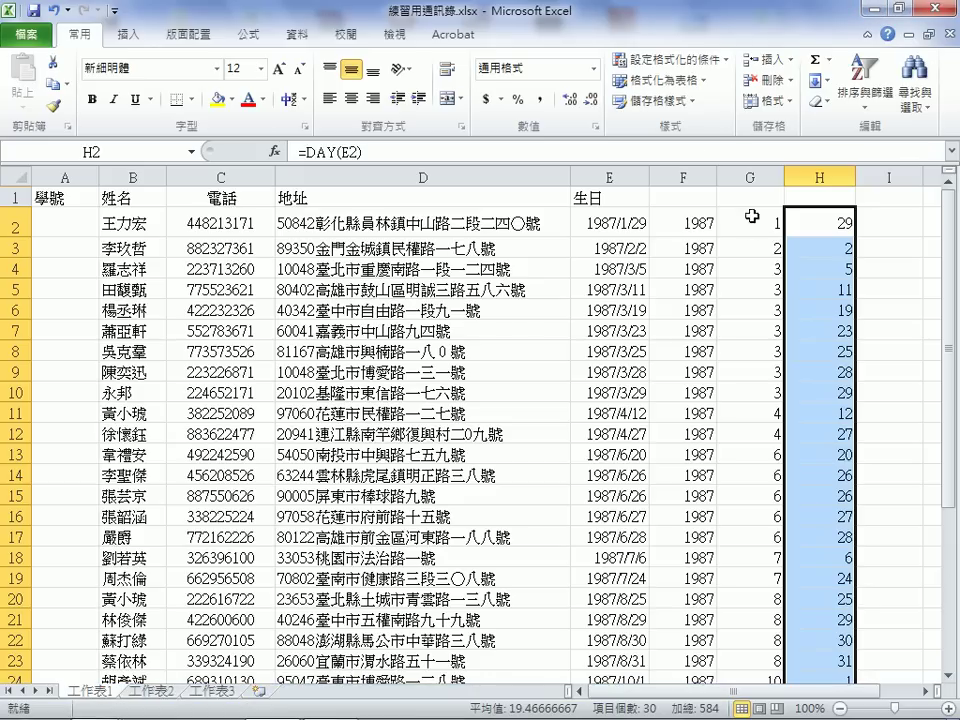
Type the headers 生日年, 生日月 and 生日日期 into F1, G1 and H1
left_click(692, 201)
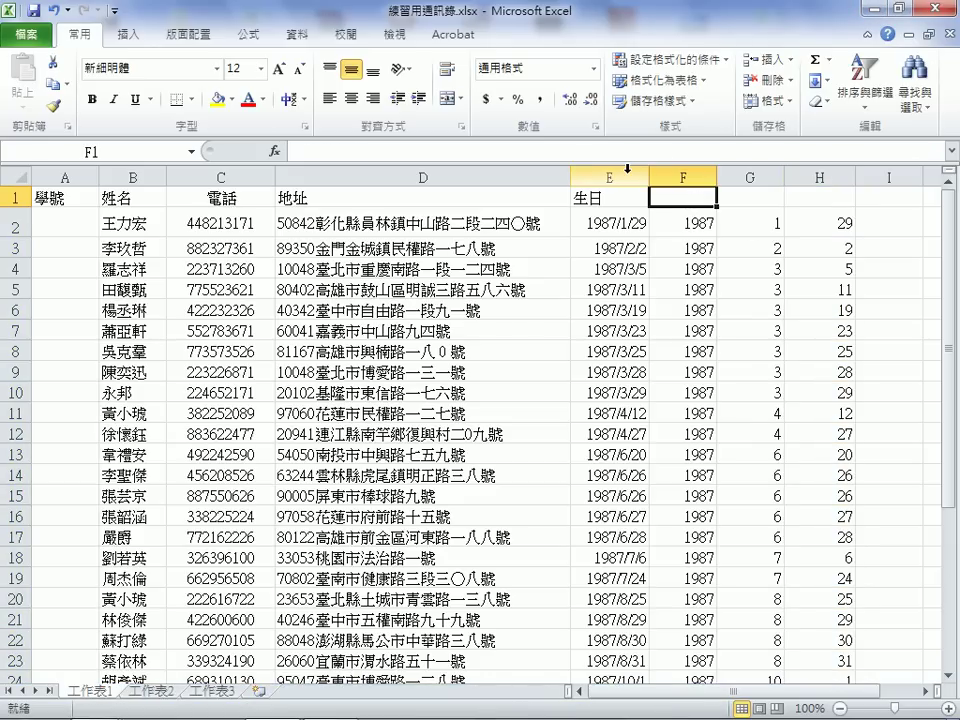
type("g")
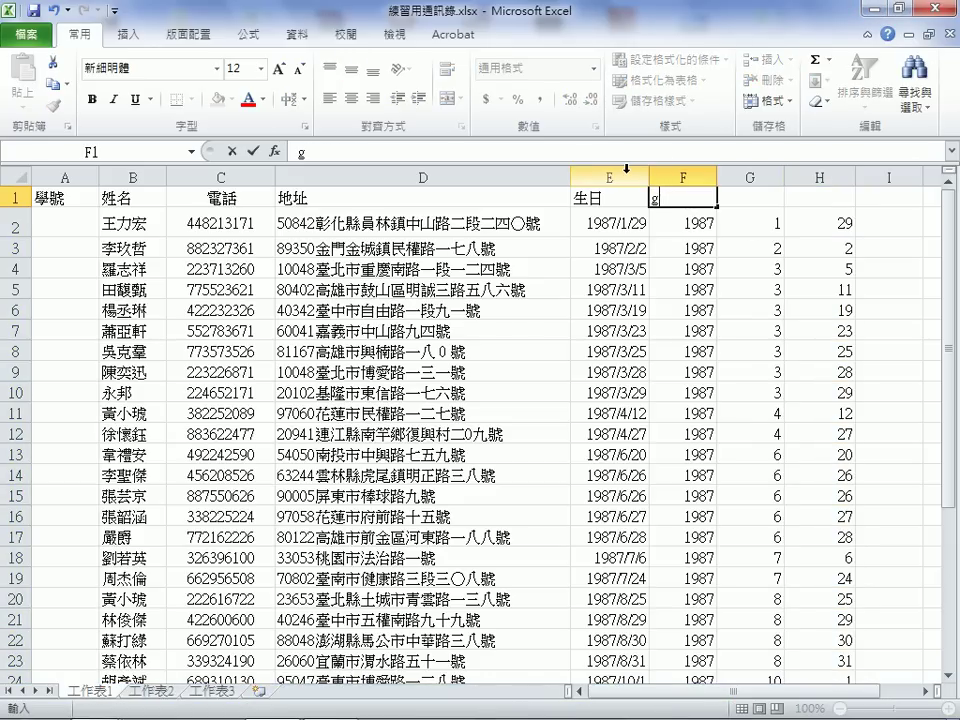
type("/生")
type("日年")
key("Tab")
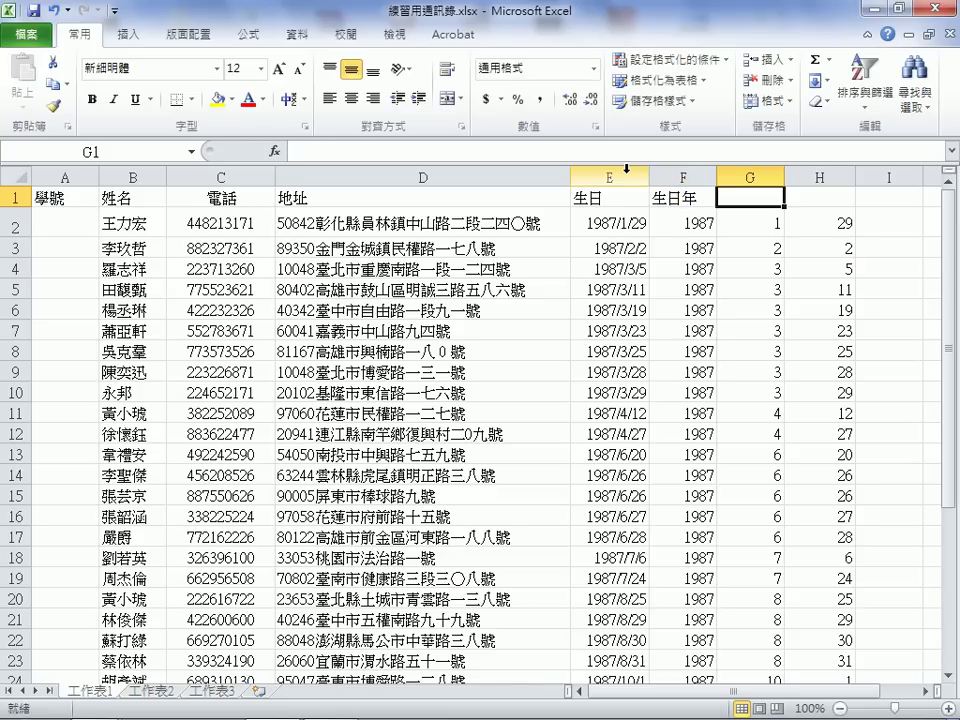
type("生日月")
key("Tab")
type("生日日期")
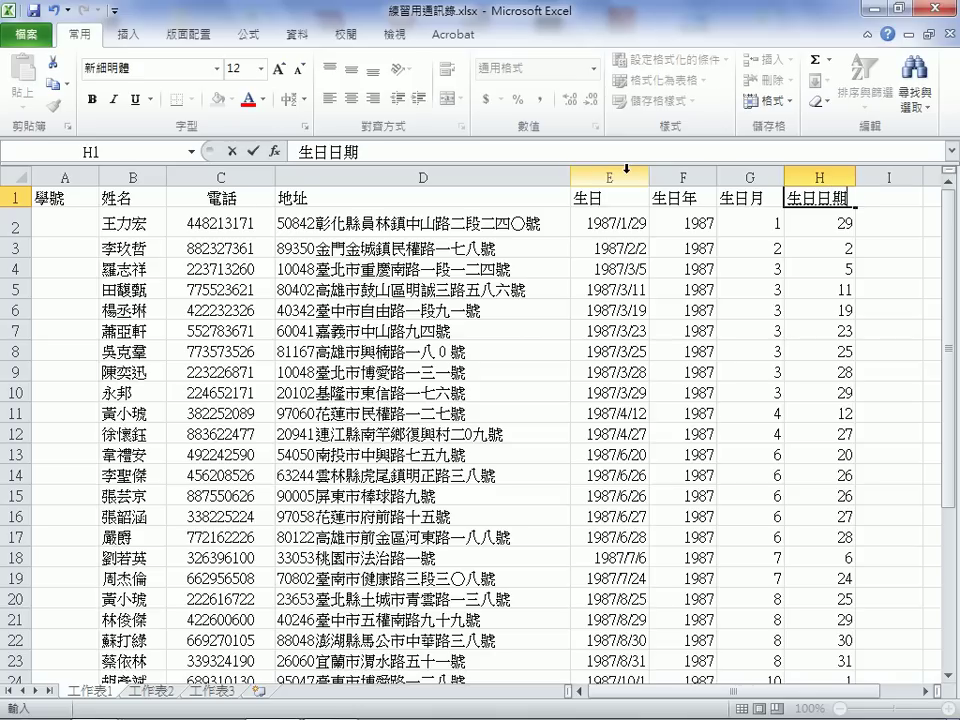
key("Return")
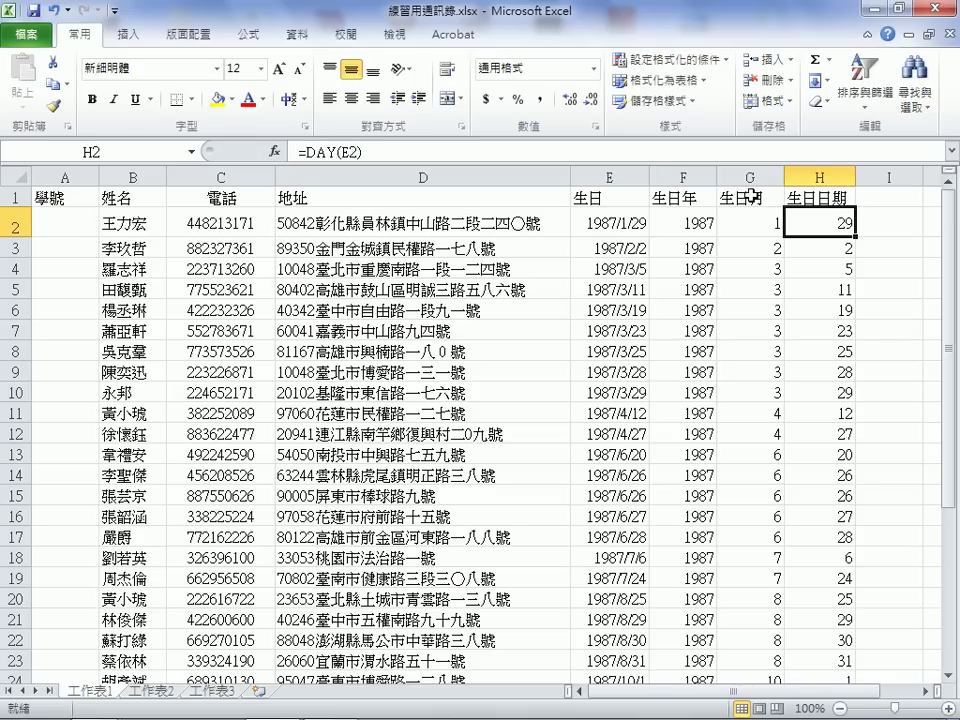
left_click(752, 197)
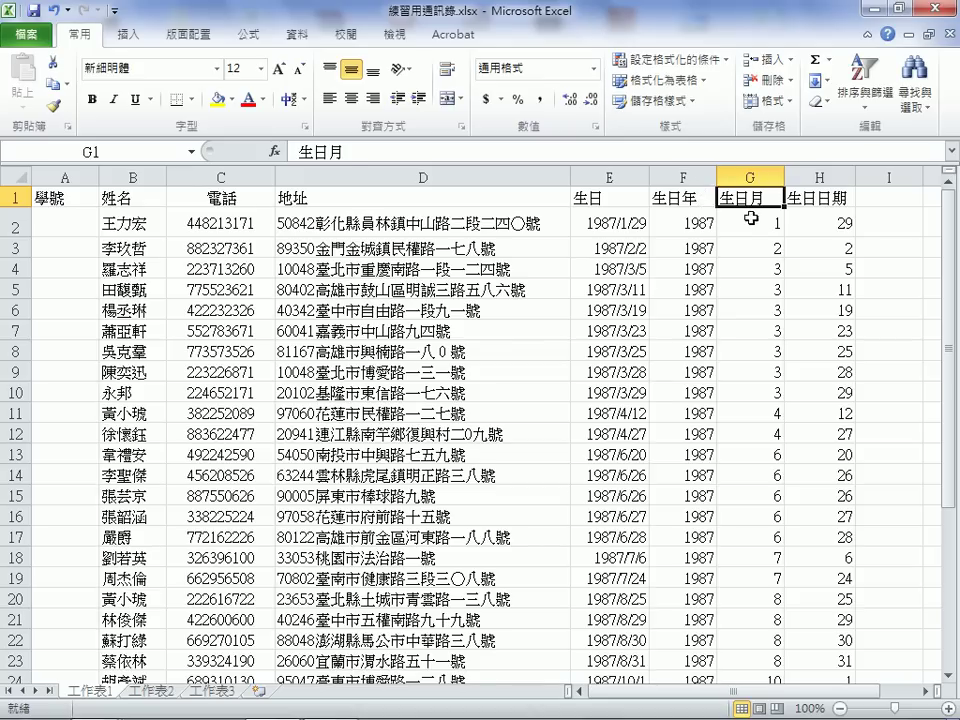
Sort the contact rows ascending by the 生日月 column with Sort Smallest to Largest
key("Return")
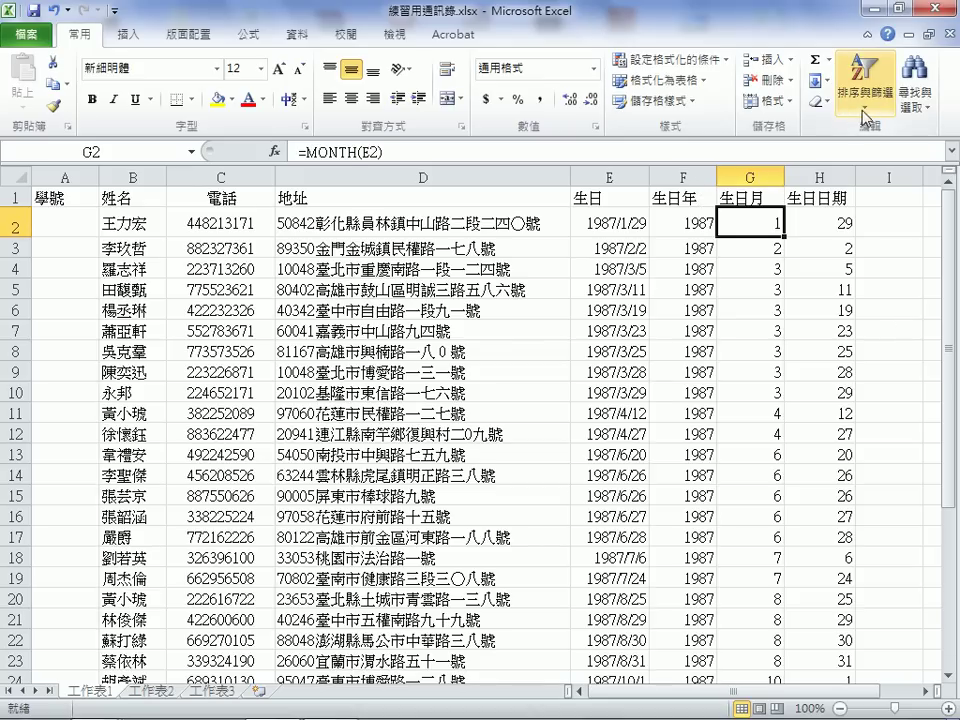
left_click(869, 113)
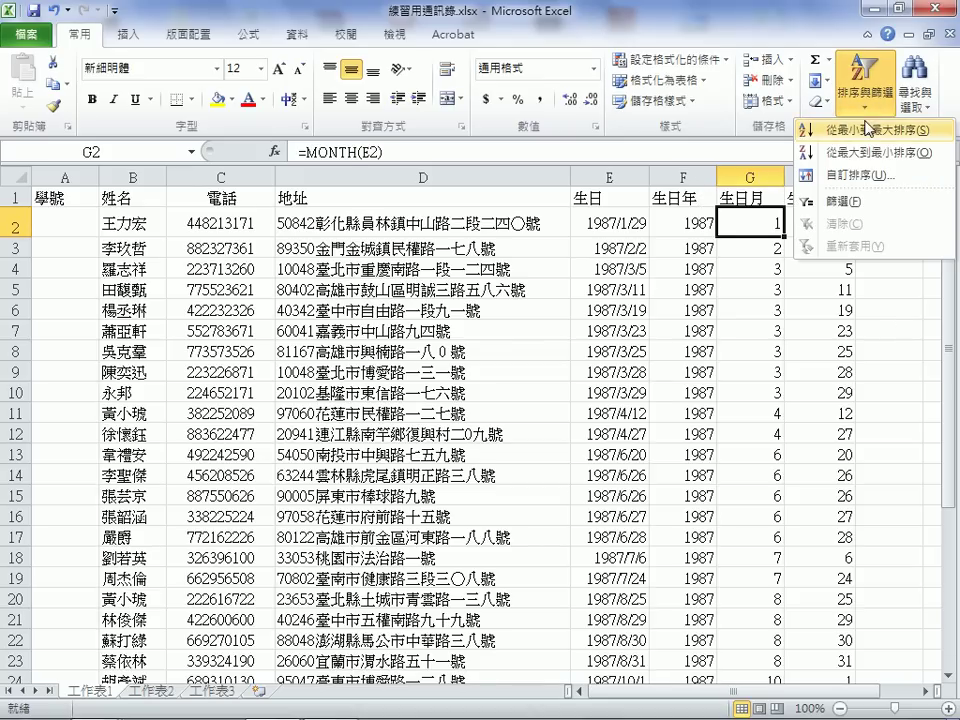
left_click(752, 249)
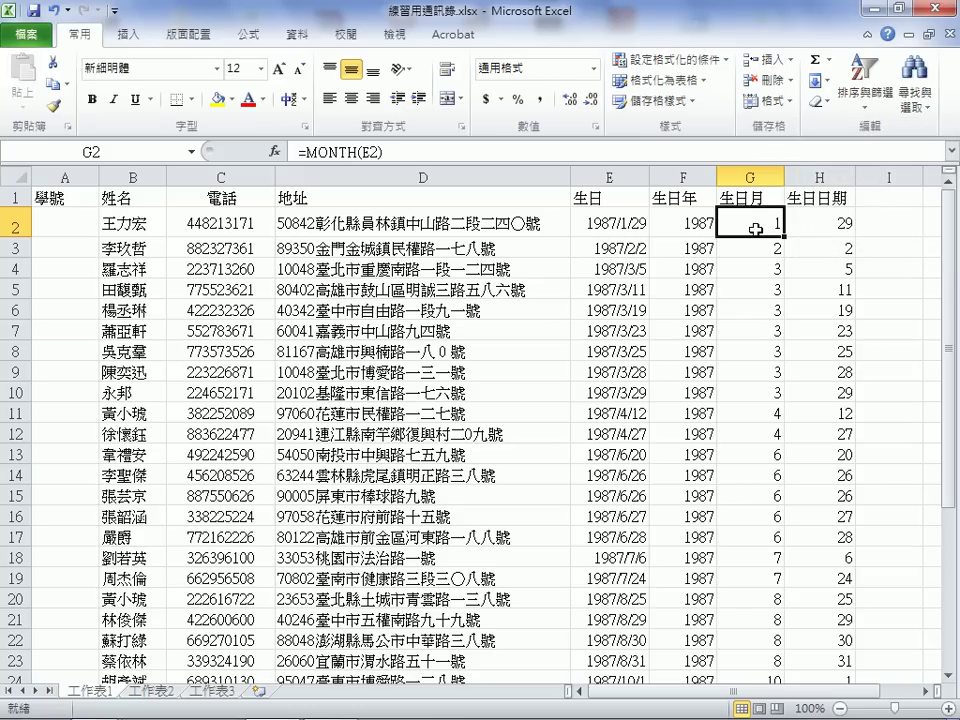
left_click(866, 95)
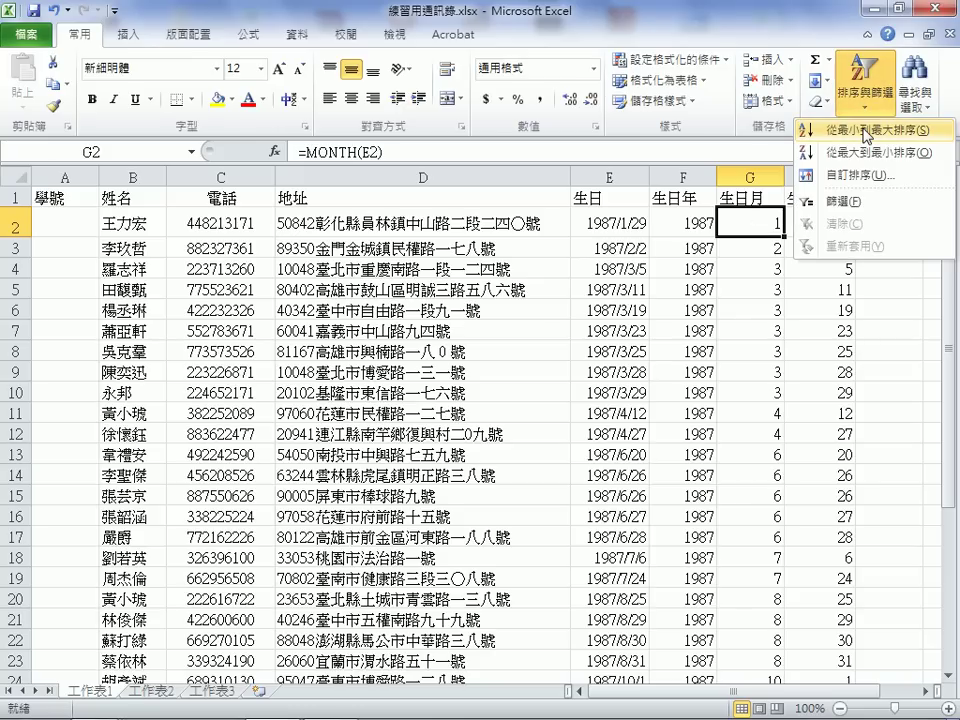
left_click(866, 131)
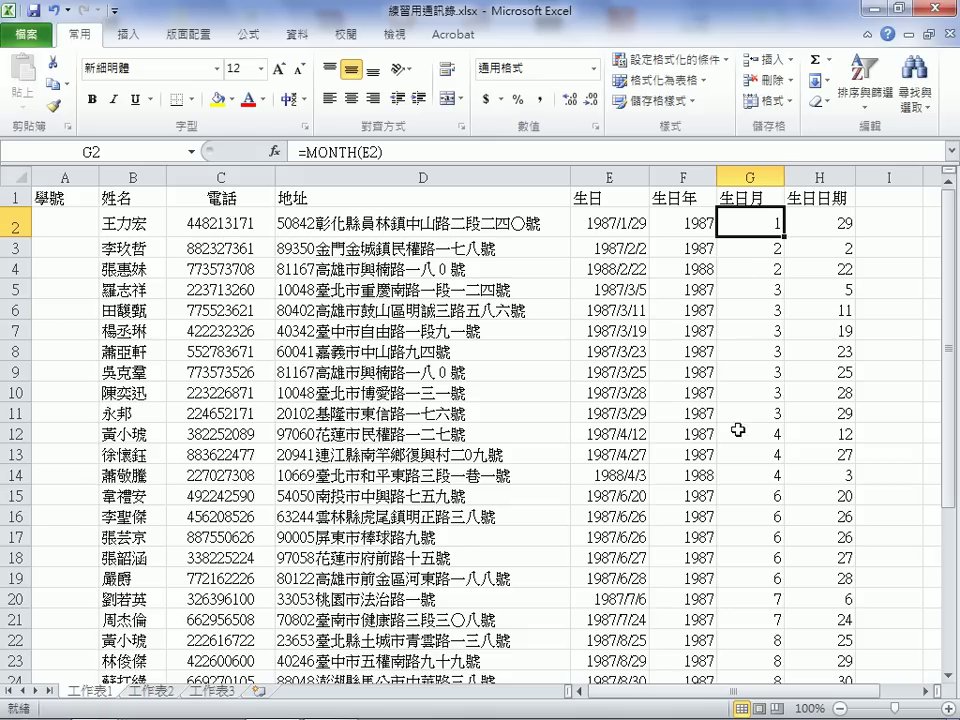
scroll(718, 425, "down", 1)
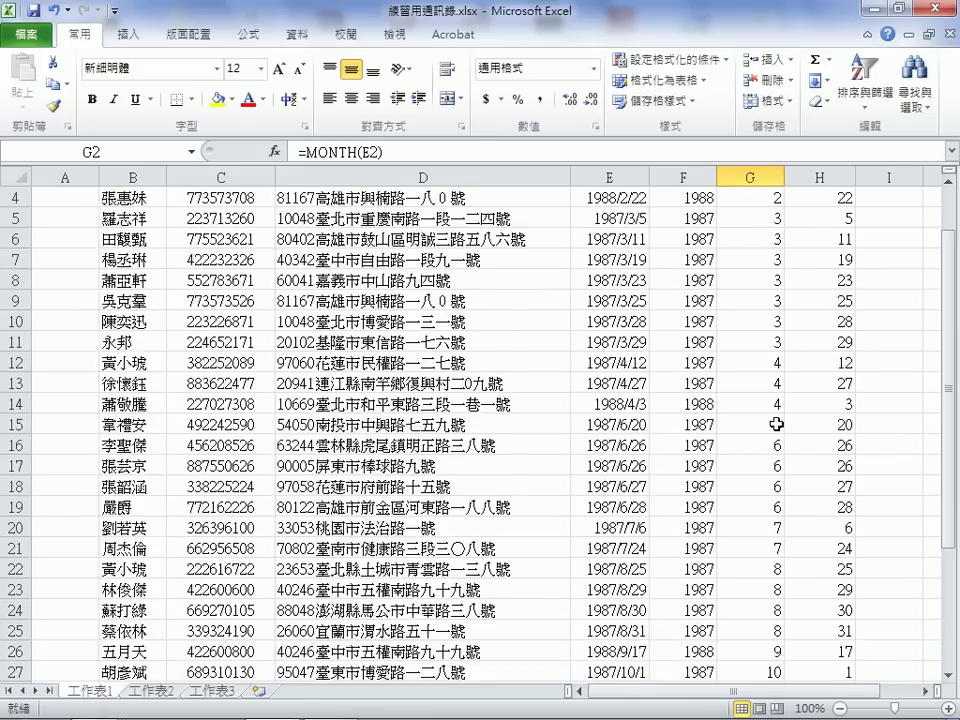
scroll(765, 428, "down", 2)
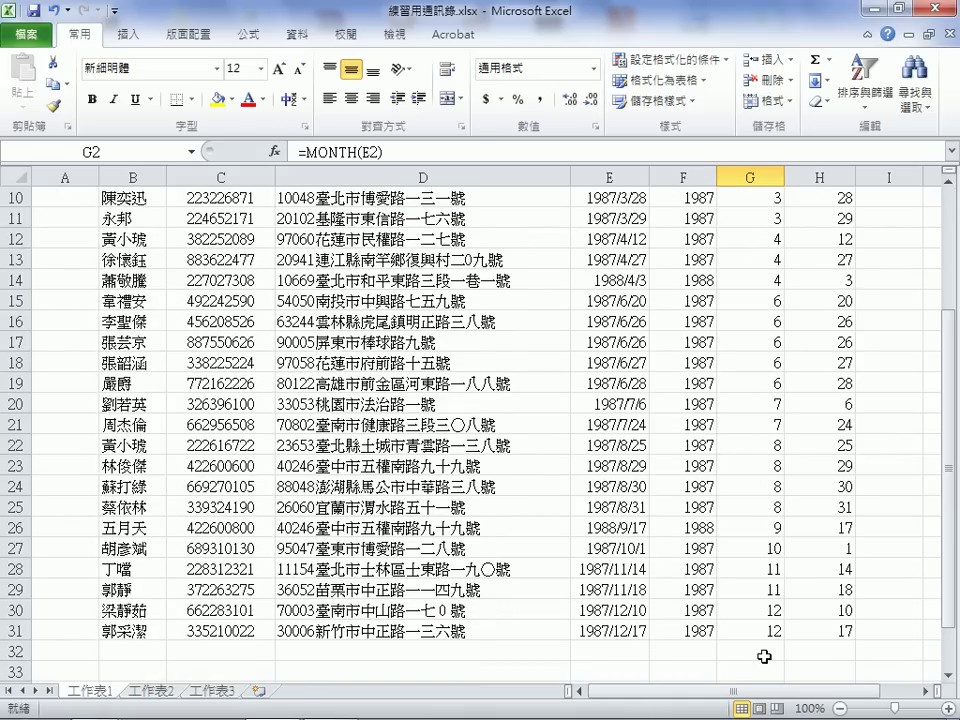
scroll(767, 658, "down", 1)
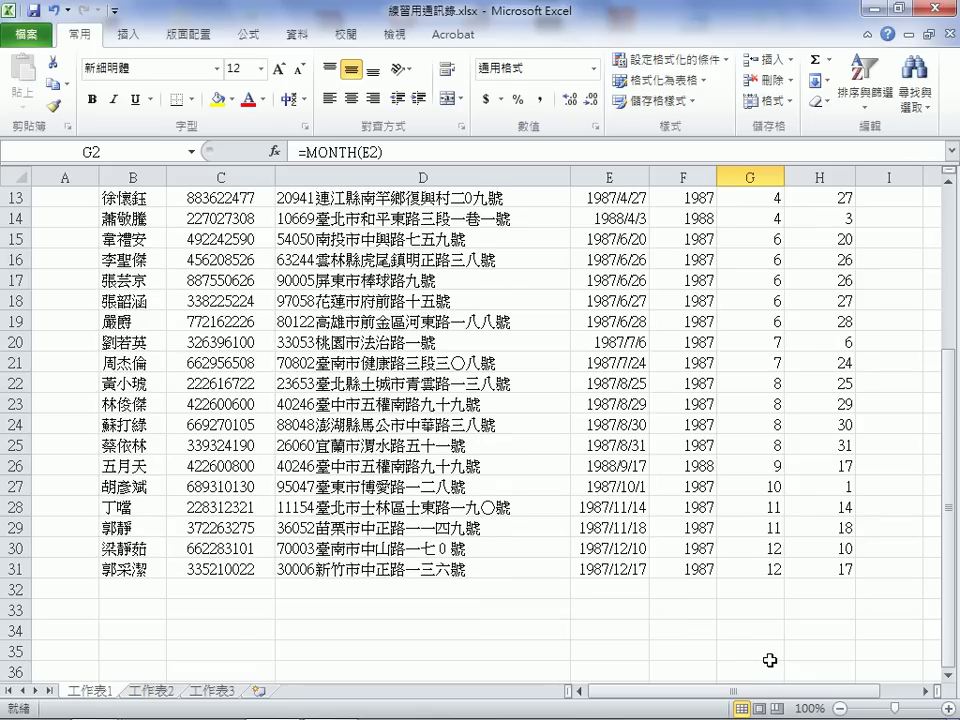
scroll(769, 663, "up", 1)
scroll(767, 660, "up", 3)
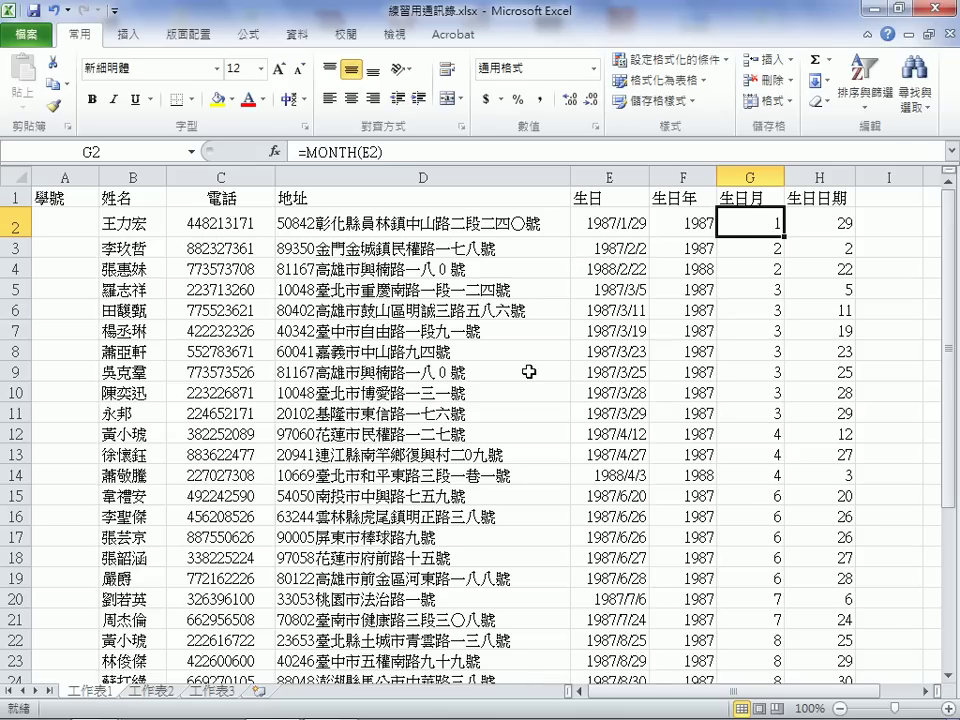
mouse_move(746, 195)
left_mouse_down()
mouse_move(760, 326)
mouse_move(760, 678)
left_mouse_up()
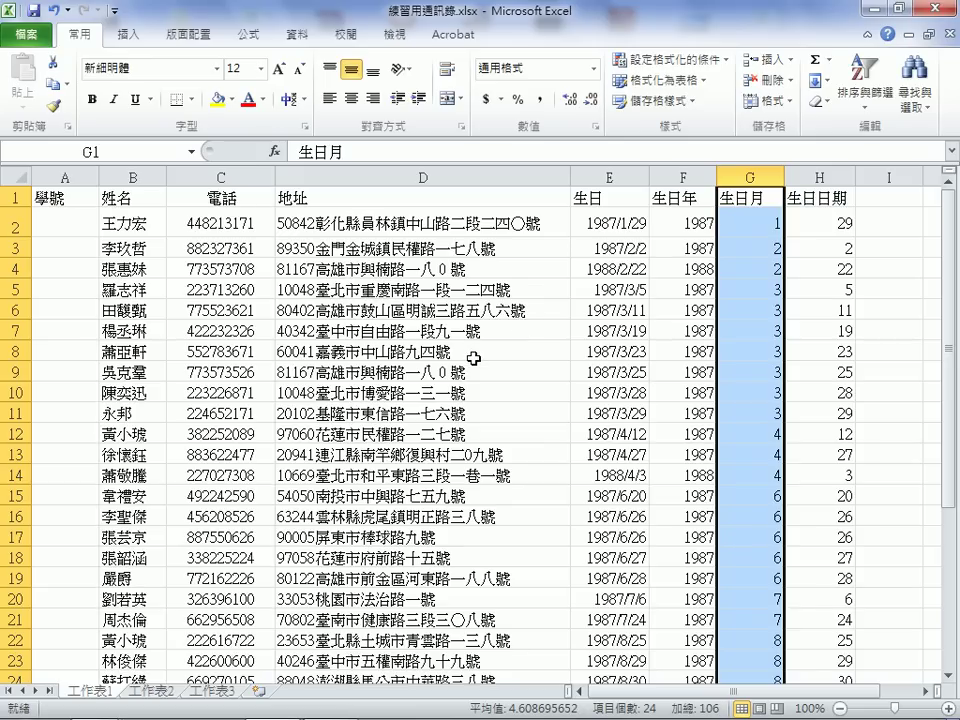
left_click(759, 222)
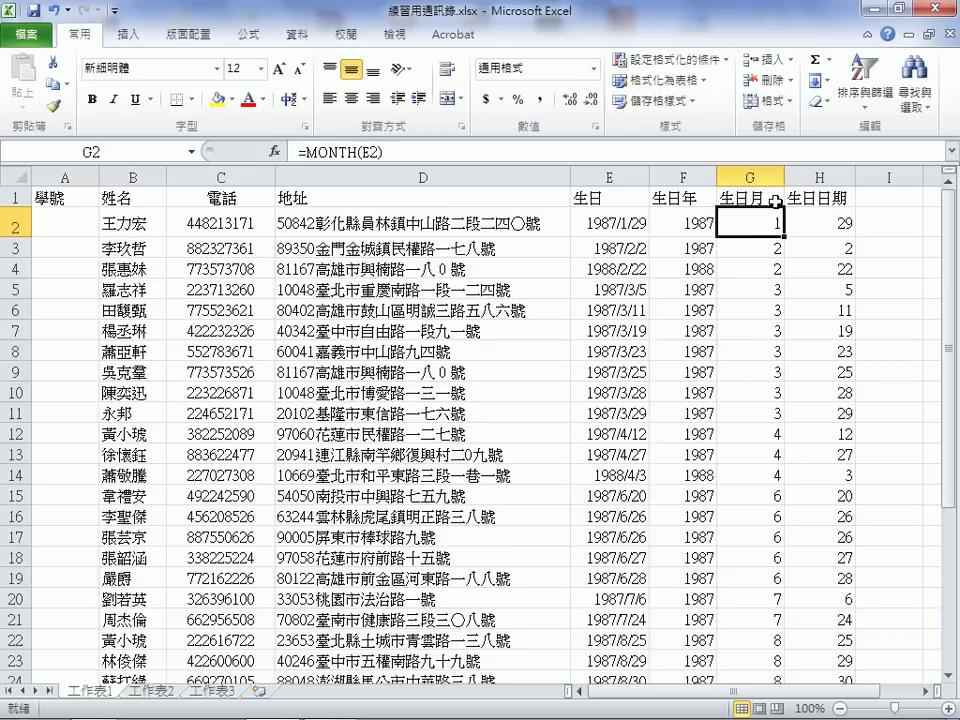
scroll(760, 300, "down", 5)
mouse_move(820, 508)
left_mouse_down()
mouse_move(190, 65)
mouse_move(20, 130)
left_mouse_up()
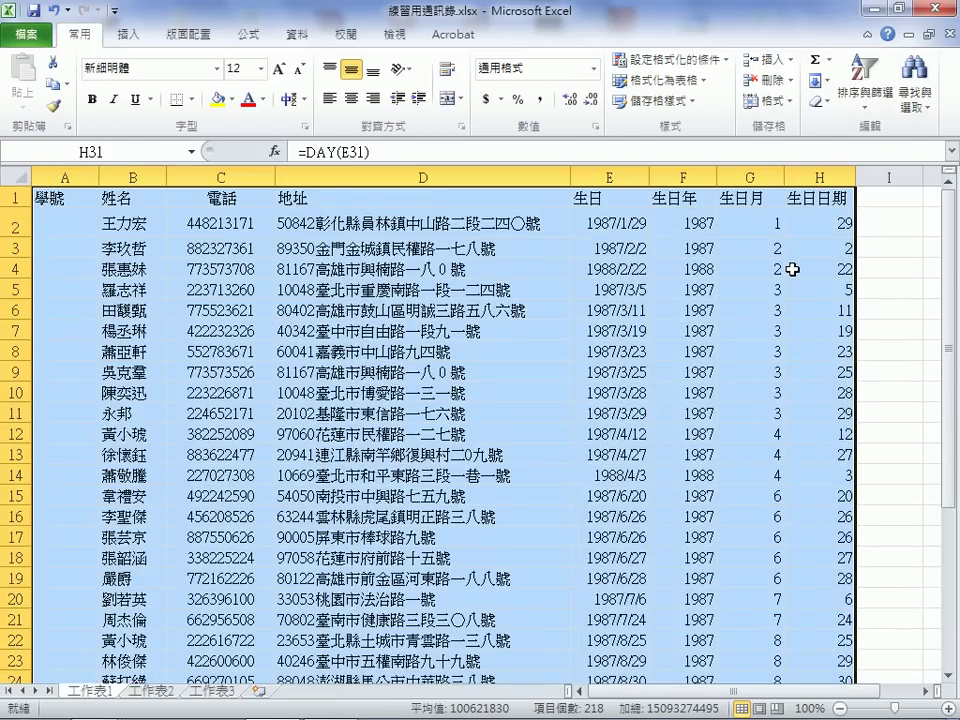
left_click(762, 289)
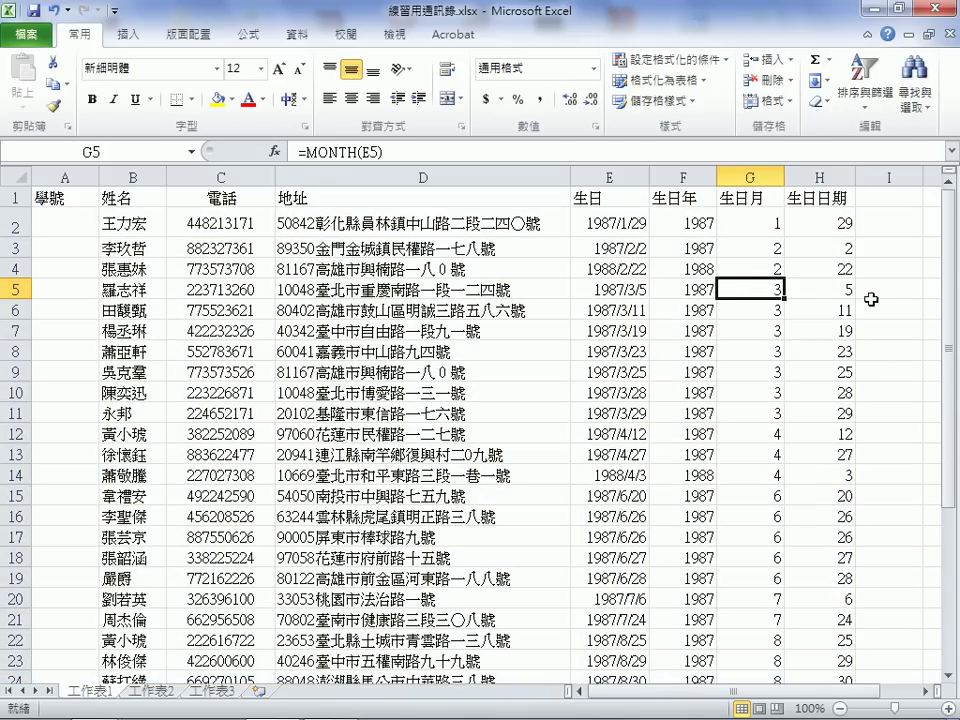